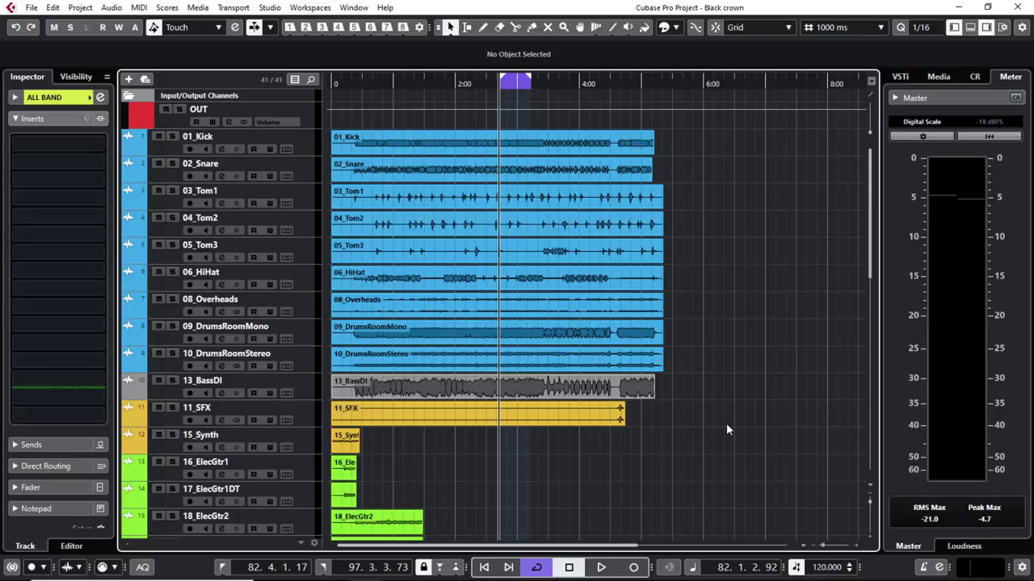
# Step: Scroll through the mixer and start playback of the mix
pyautogui.scroll(-3, 726, 425)
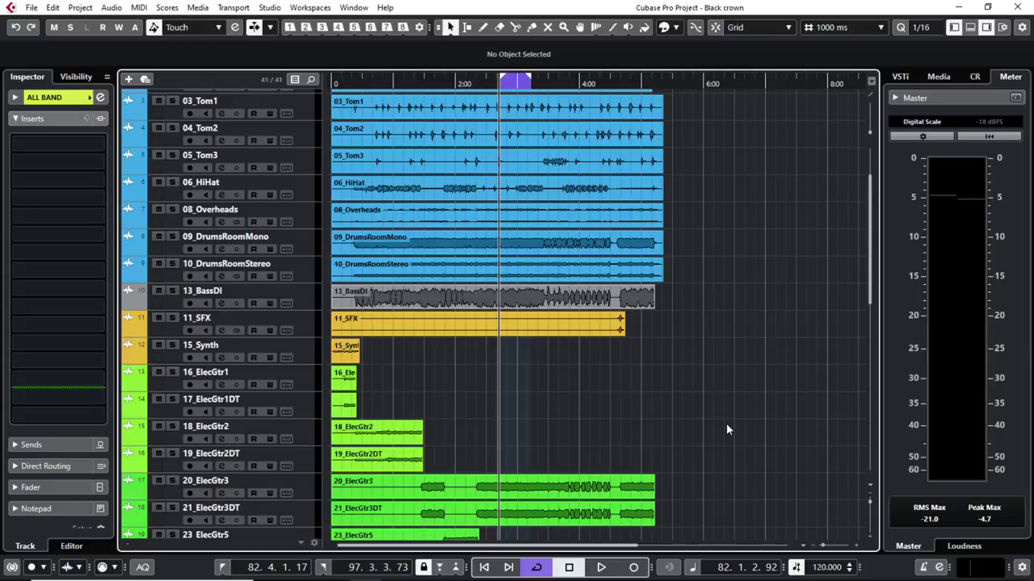
pyautogui.scroll(-3, 726, 429)
pyautogui.scroll(3, 726, 429)
pyautogui.scroll(-3, 723, 392)
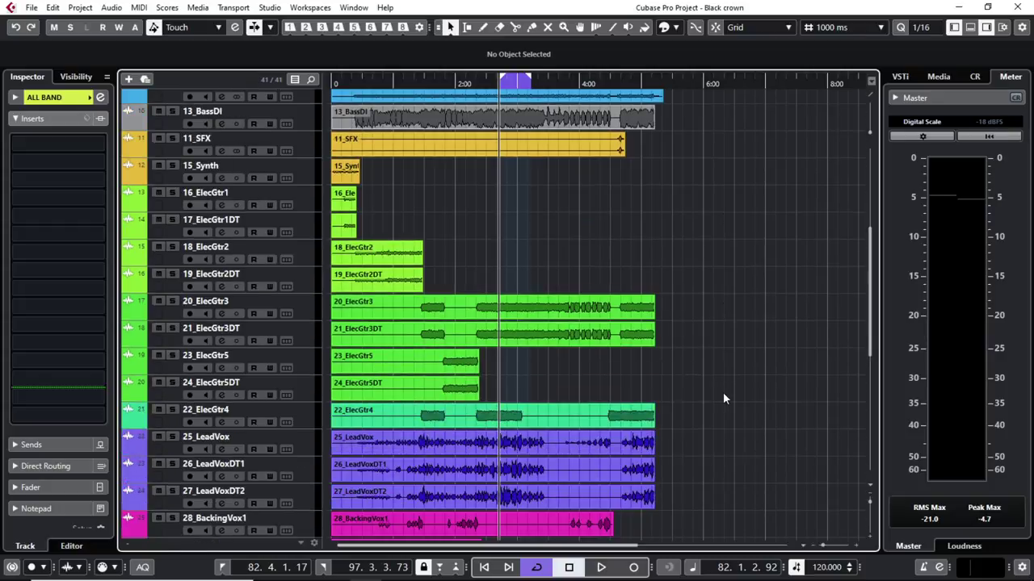
pyautogui.scroll(-3, 723, 391)
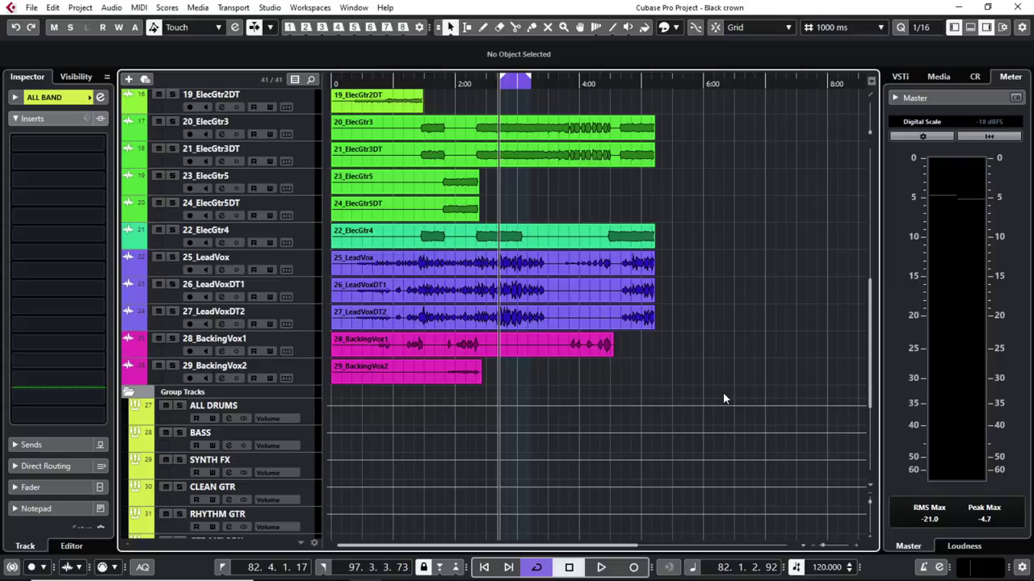
pyautogui.scroll(4, 723, 391)
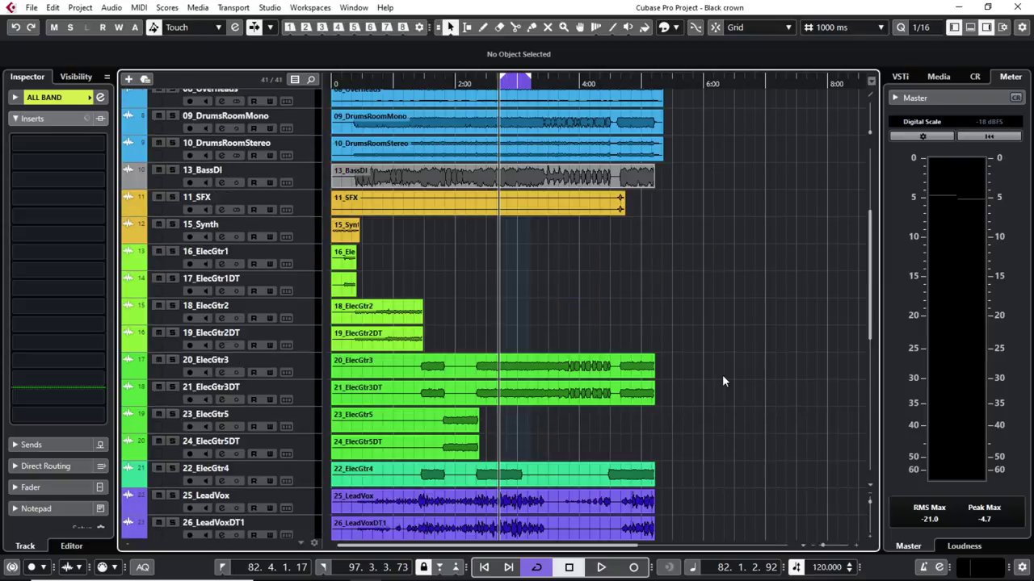
pyautogui.press('space')
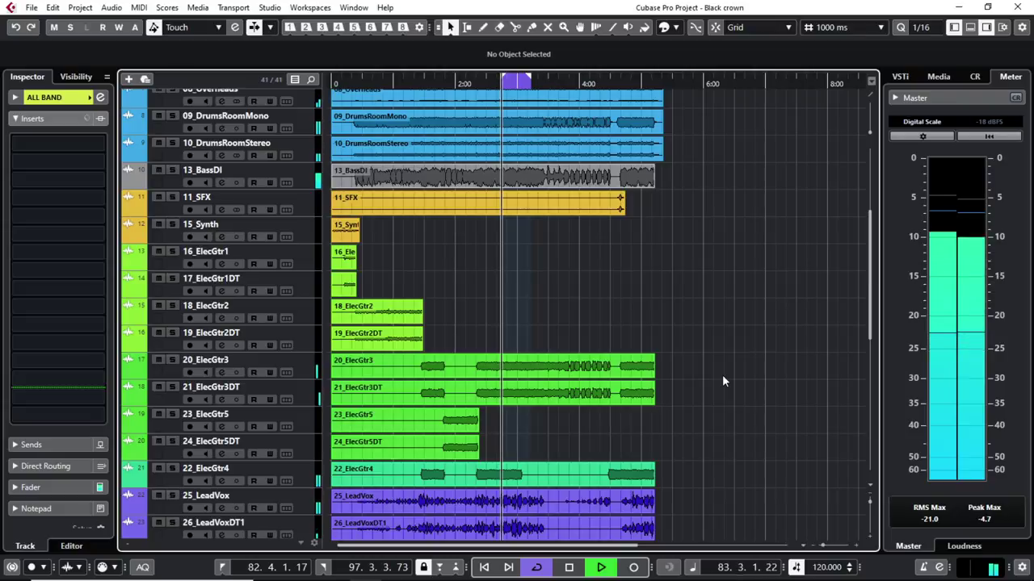
# Step: Solo the RHYTHM GTR, LEAD VOX and ALL DRUMS groups in turn, then stop playback
pyautogui.scroll(-5, 722, 375)
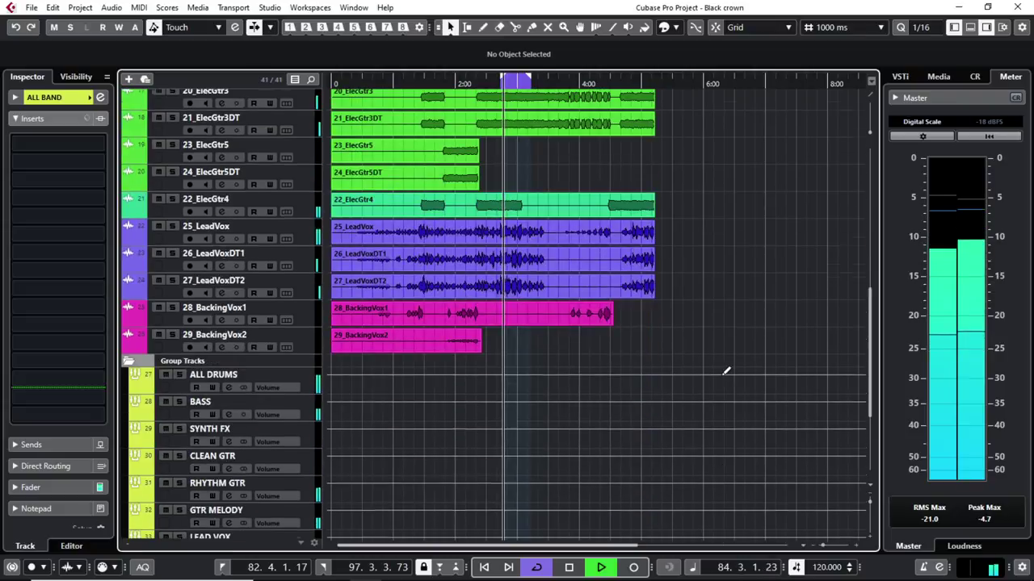
pyautogui.scroll(-3, 722, 373)
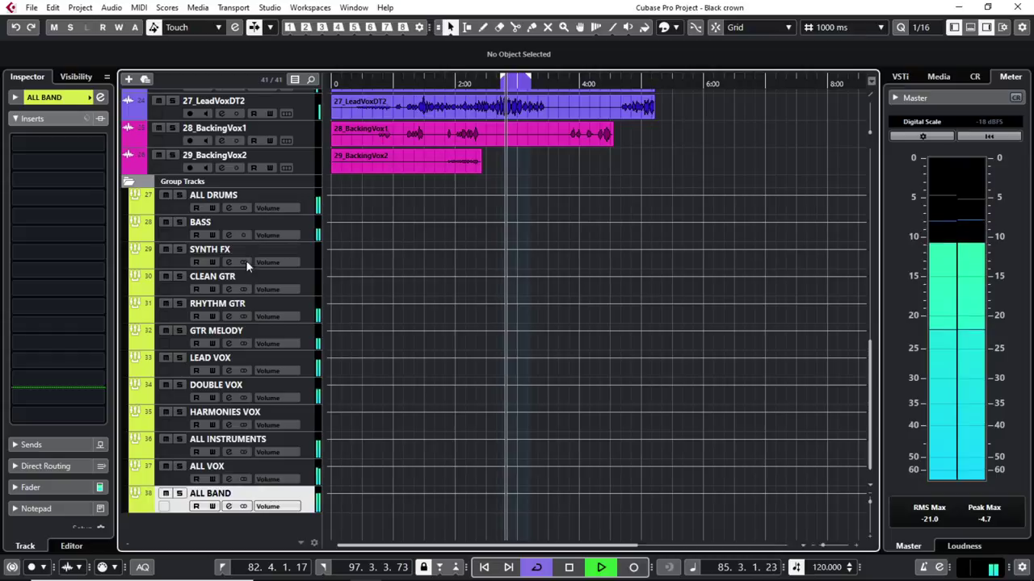
pyautogui.click(177, 304)
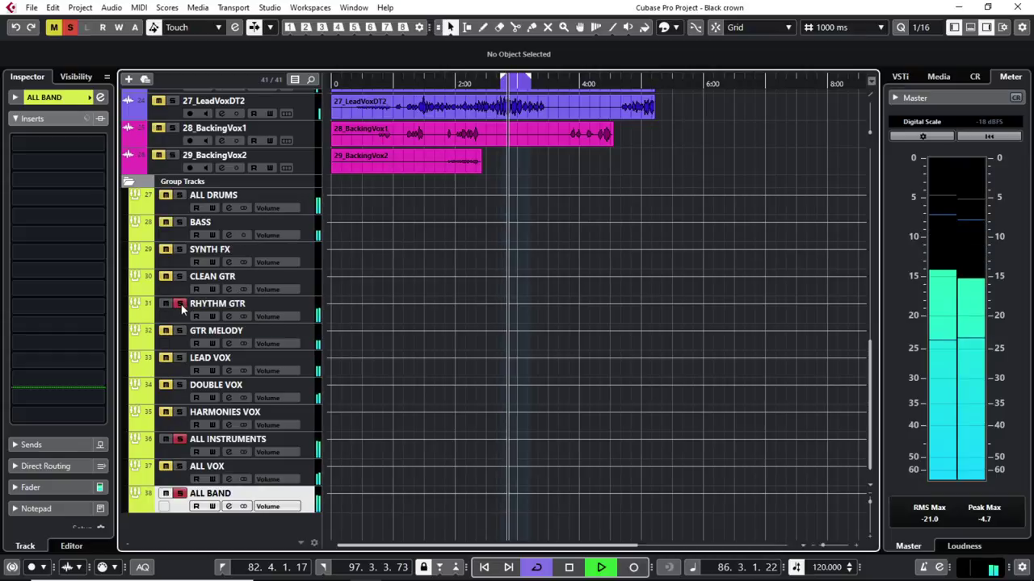
pyautogui.click(180, 304)
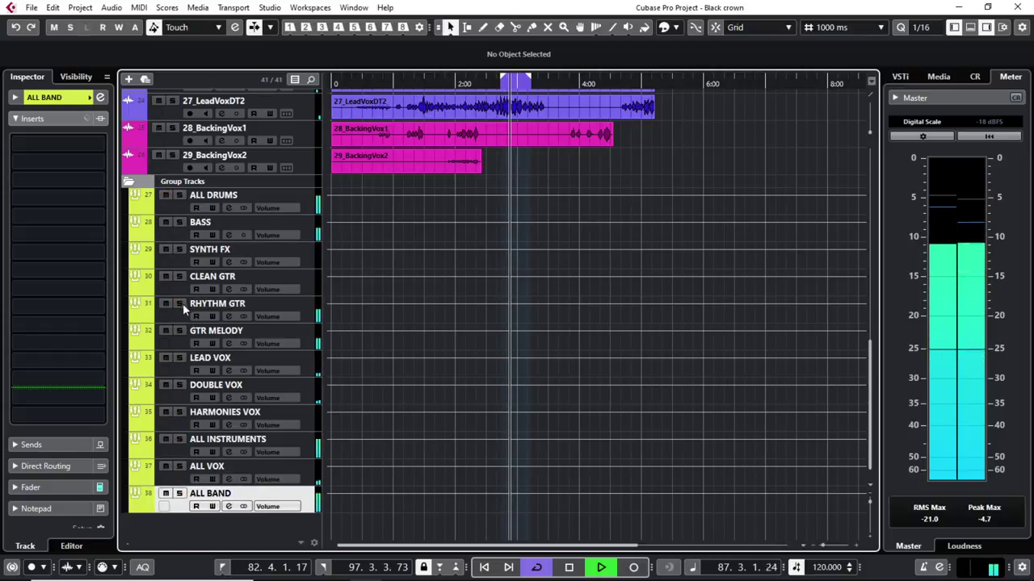
pyautogui.click(180, 358)
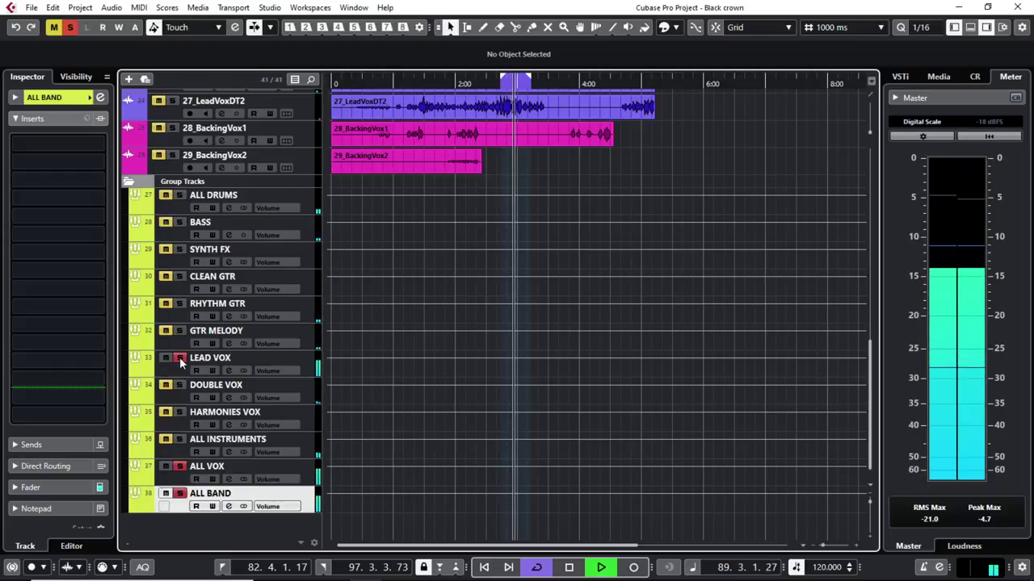
pyautogui.click(180, 358)
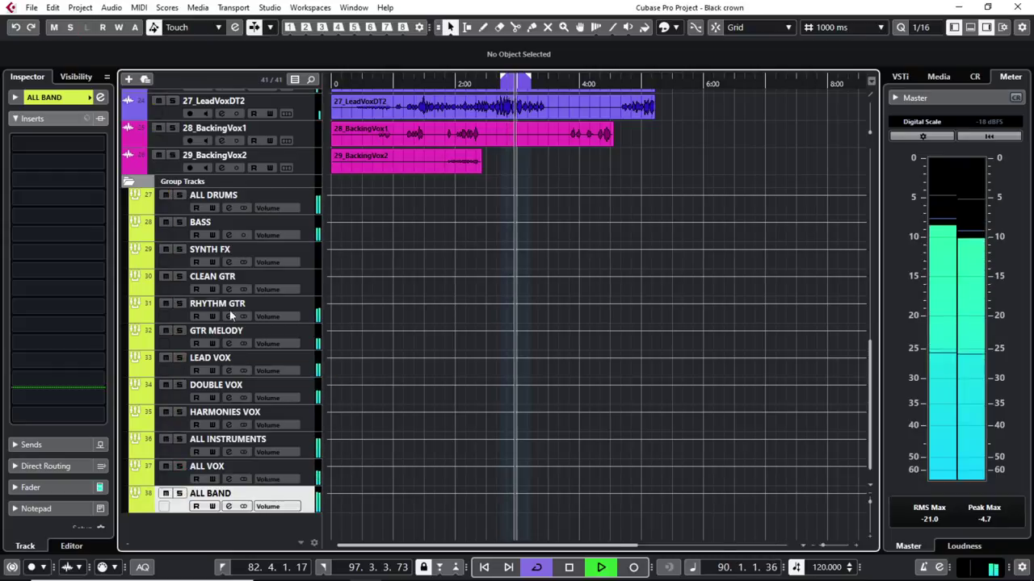
pyautogui.click(179, 195)
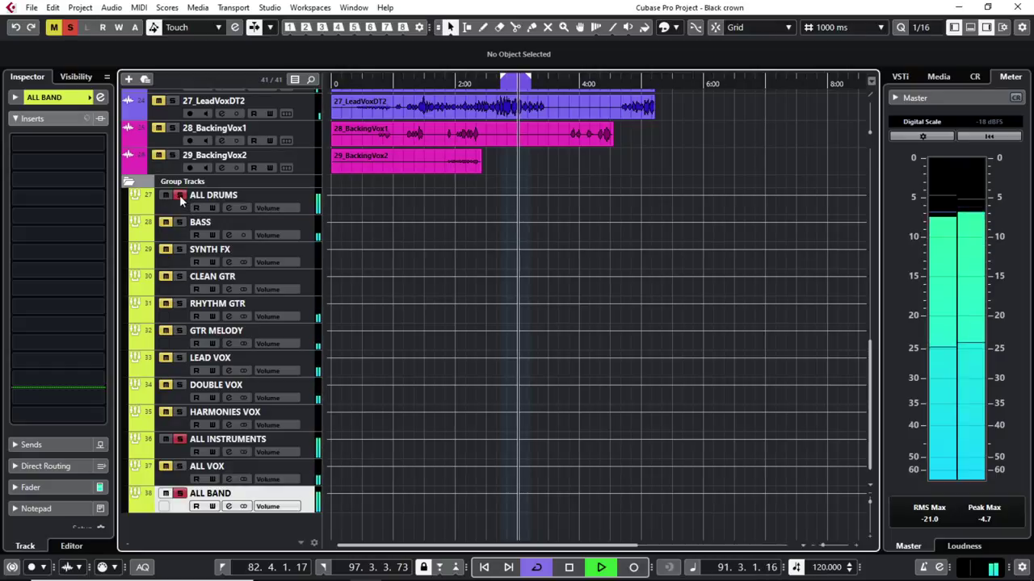
pyautogui.click(179, 196)
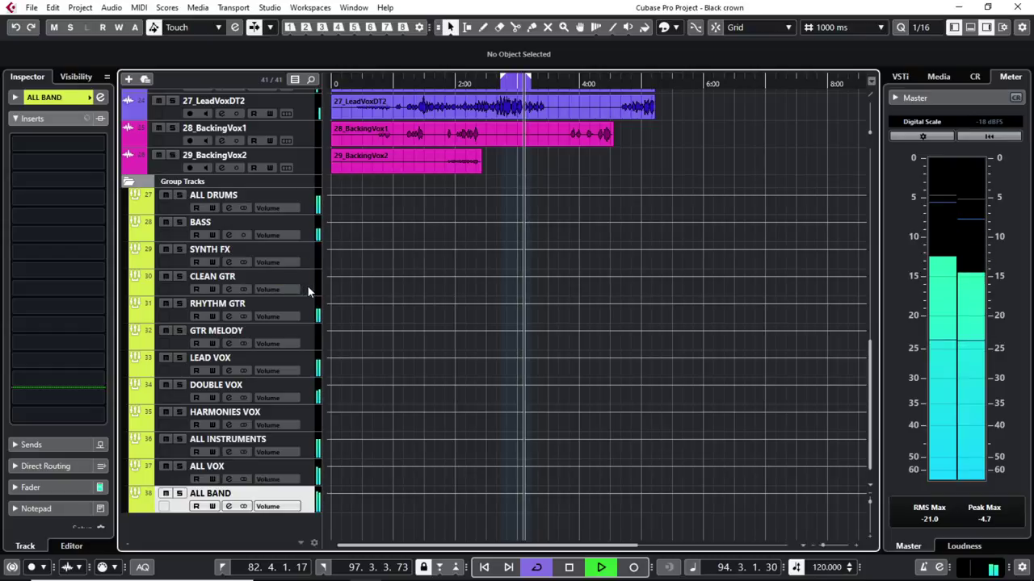
pyautogui.press('space')
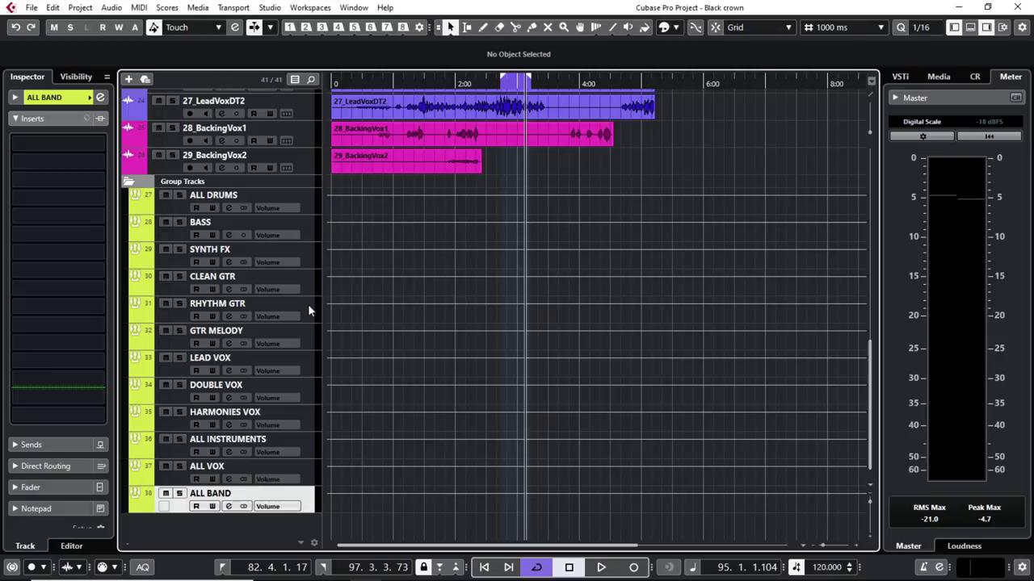
# Step: Open GSat+ on RHYTHM GTR with VU output meters, and monitor left then right channel
pyautogui.click(307, 309)
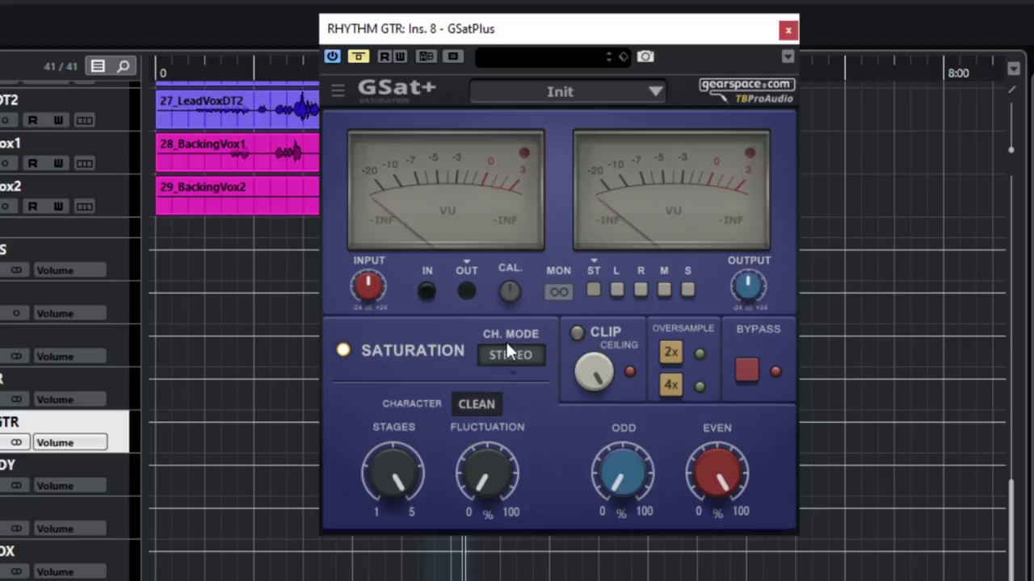
pyautogui.click(357, 56)
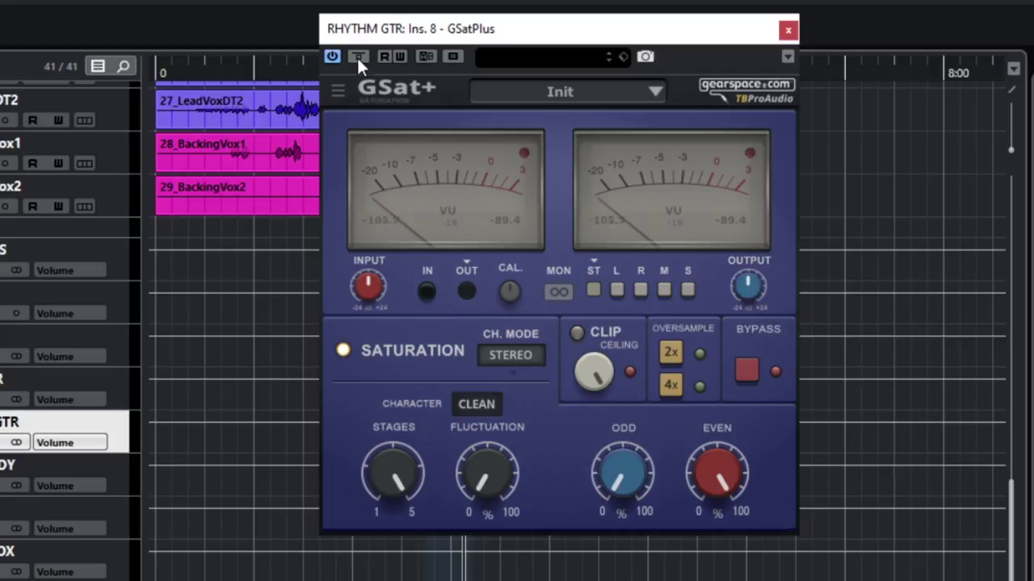
pyautogui.click(451, 211)
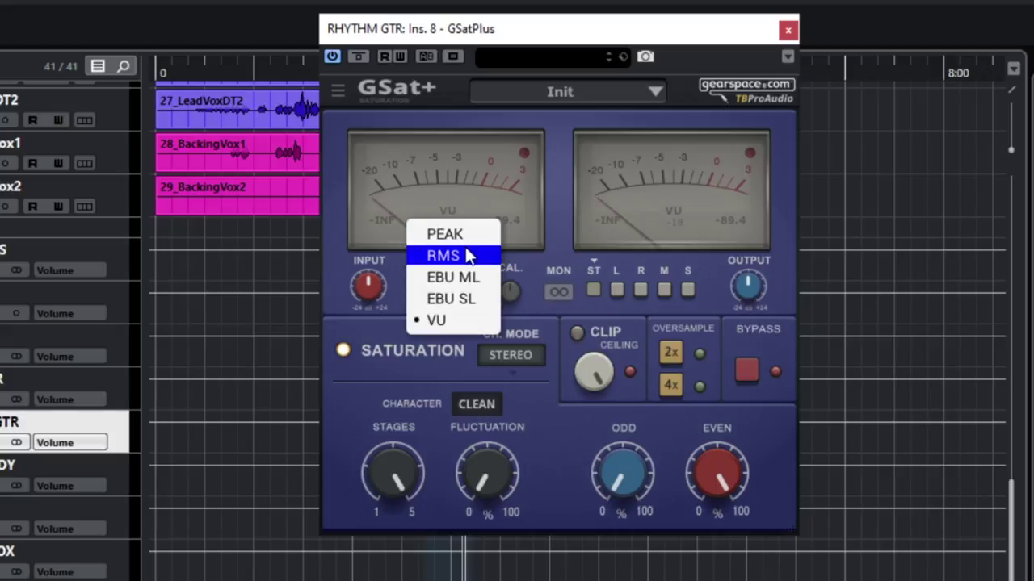
pyautogui.click(446, 201)
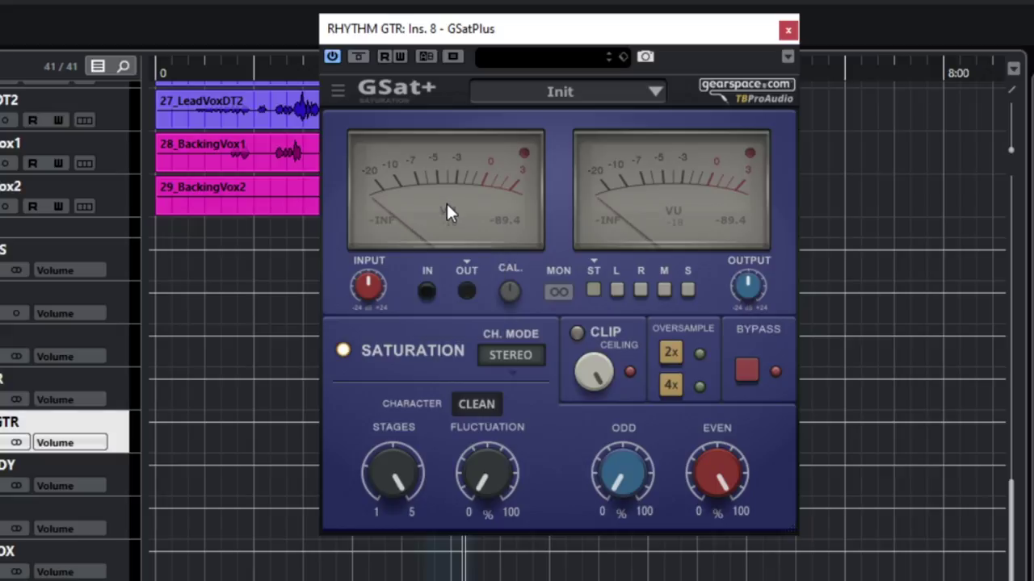
pyautogui.click(464, 296)
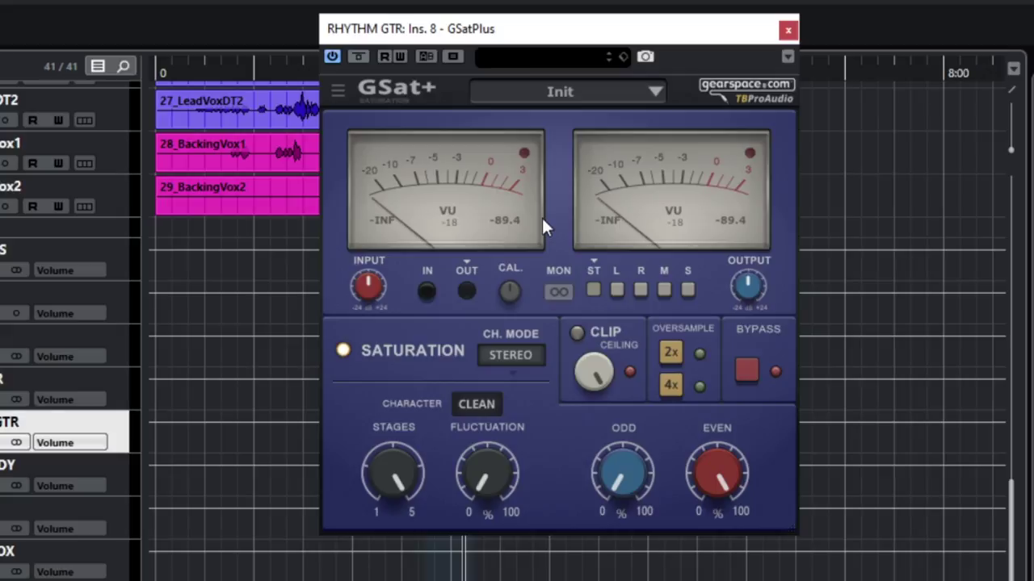
pyautogui.click(617, 291)
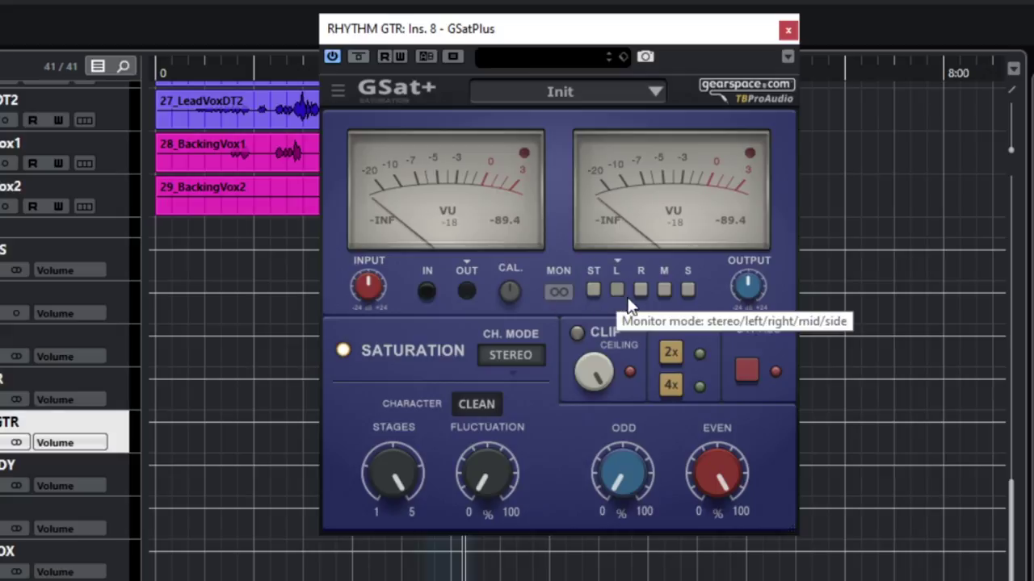
pyautogui.click(638, 291)
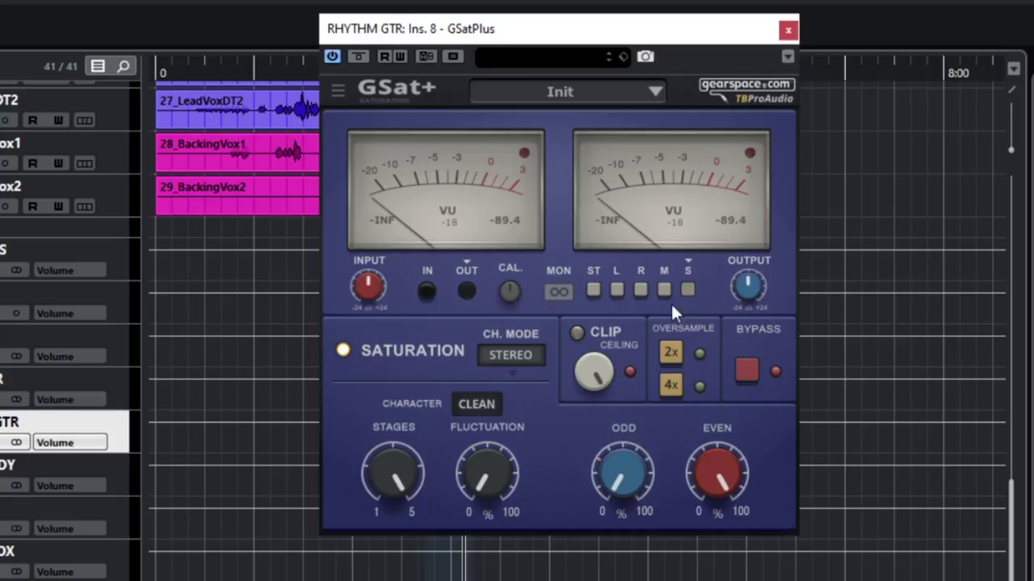
# Step: Turn on the clipper with a ceiling near -24.6 and 2x oversampling, then A/B with bypass
pyautogui.click(576, 333)
pyautogui.moveTo(596, 374); pyautogui.dragTo(596, 404)
pyautogui.click(672, 352)
pyautogui.click(679, 385)
pyautogui.click(673, 351)
pyautogui.click(746, 370)
pyautogui.click(746, 370)
# Step: Try the left, right, mid and side channel modes, returning to Stereo
pyautogui.click(511, 353)
pyautogui.click(509, 400)
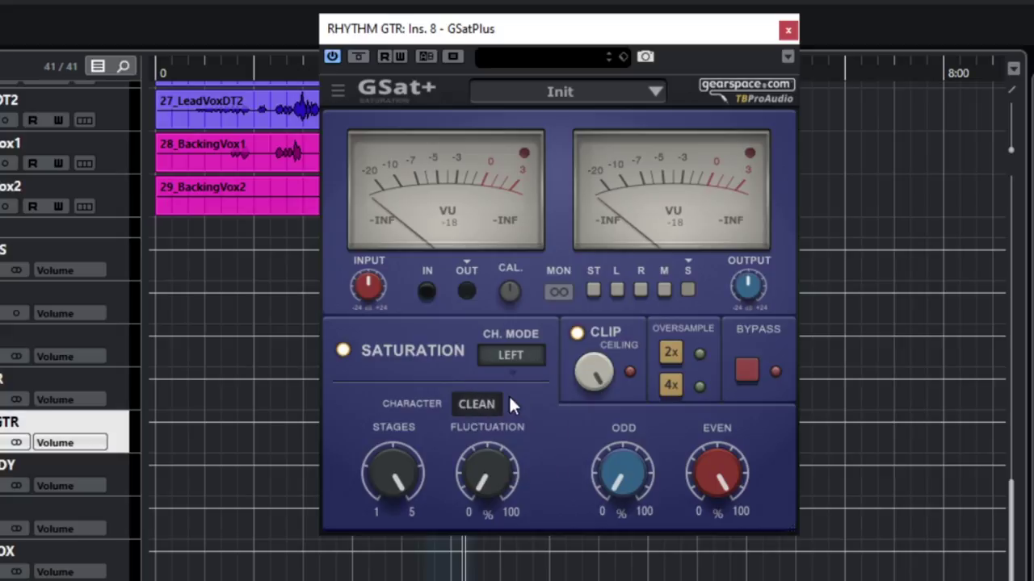
pyautogui.click(518, 362)
pyautogui.click(512, 424)
pyautogui.click(510, 356)
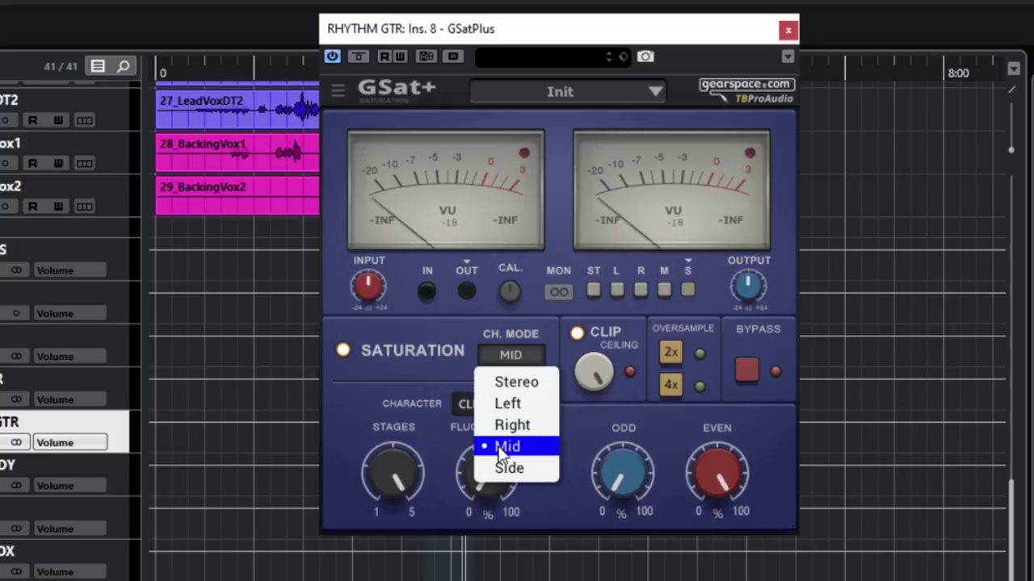
pyautogui.click(499, 449)
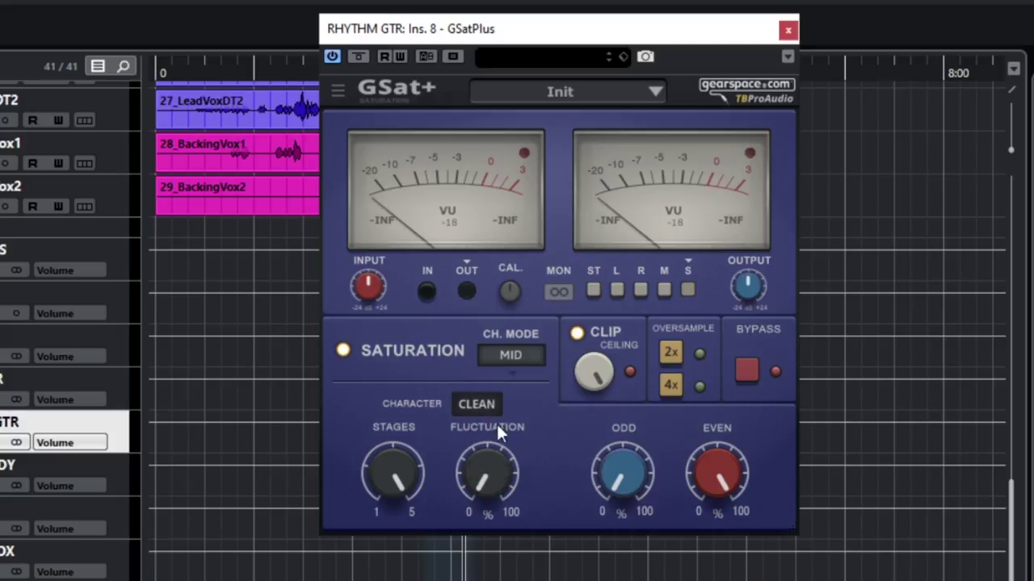
pyautogui.click(500, 360)
pyautogui.click(507, 470)
pyautogui.click(517, 362)
pyautogui.click(520, 380)
# Step: Try the warm, crisp and classic characters, returning to Clean
pyautogui.click(482, 409)
pyautogui.click(484, 455)
pyautogui.click(477, 404)
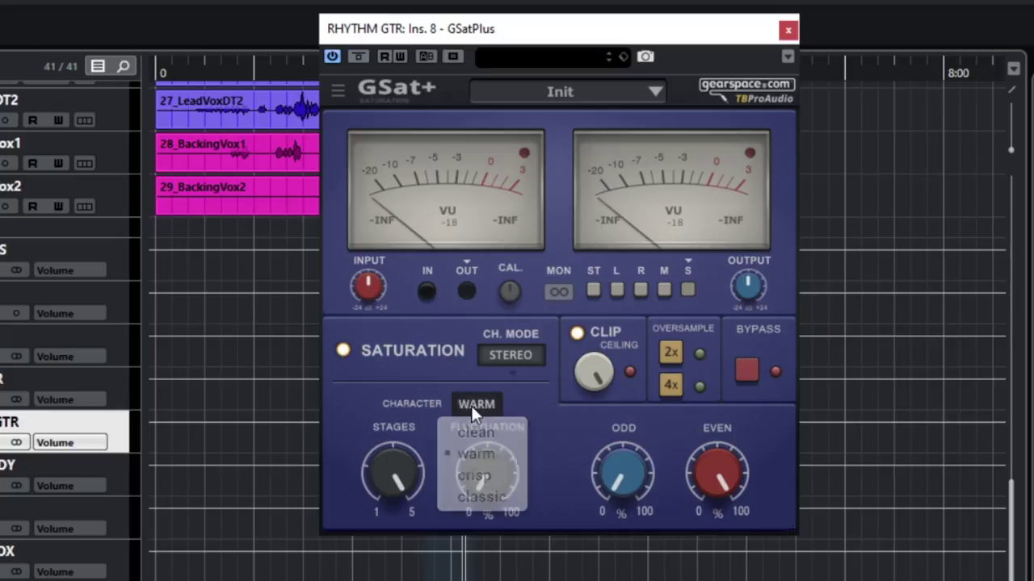
pyautogui.click(474, 475)
pyautogui.click(478, 403)
pyautogui.click(485, 497)
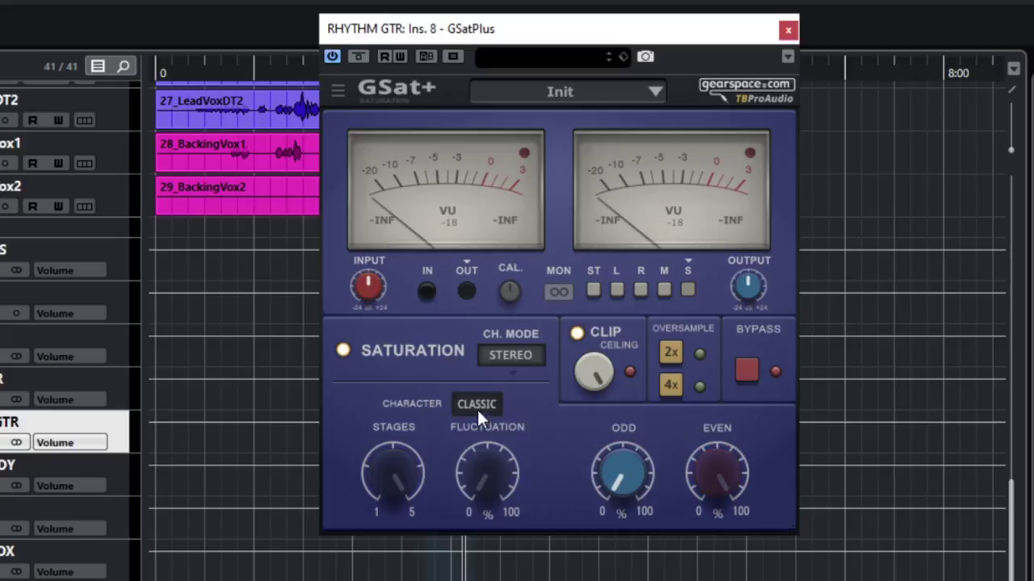
pyautogui.click(477, 406)
pyautogui.click(476, 431)
pyautogui.moveTo(393, 474)
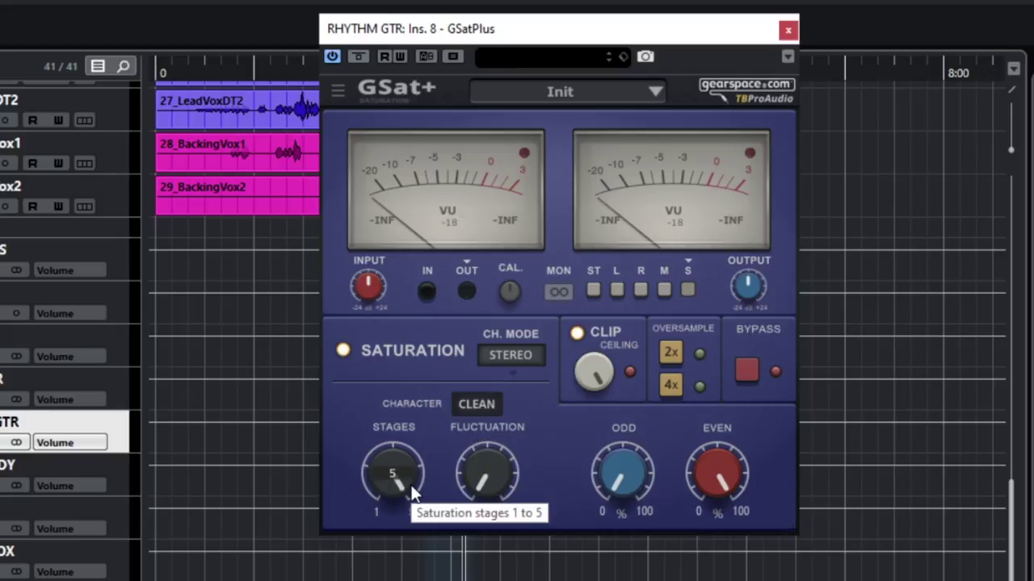
# Step: Cut stages to 1, raise fluctuation to 100%, then vary odd and even drive, ending even at full
pyautogui.moveTo(379, 490); pyautogui.dragTo(379, 533)
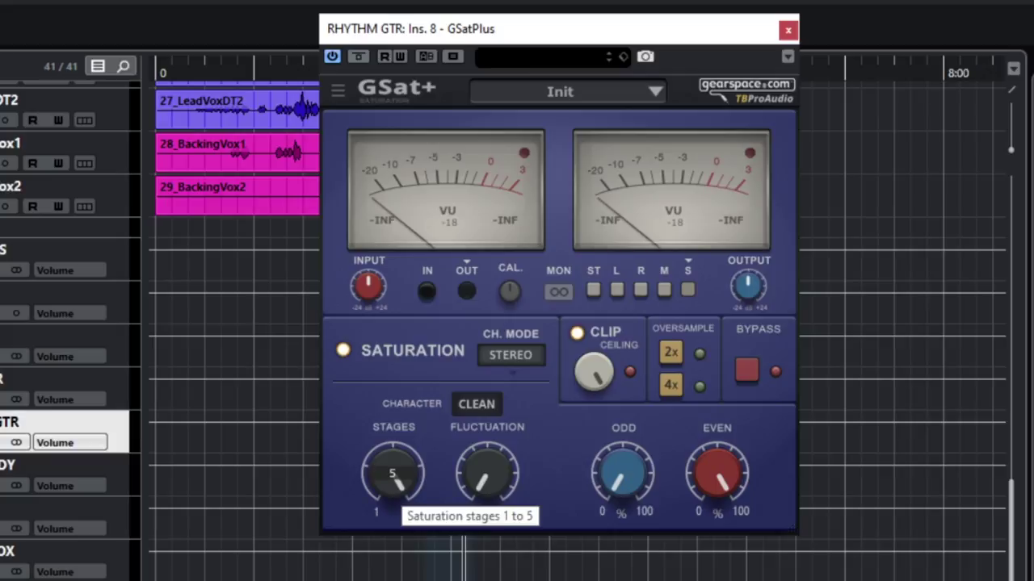
pyautogui.moveTo(393, 475); pyautogui.dragTo(393, 512)
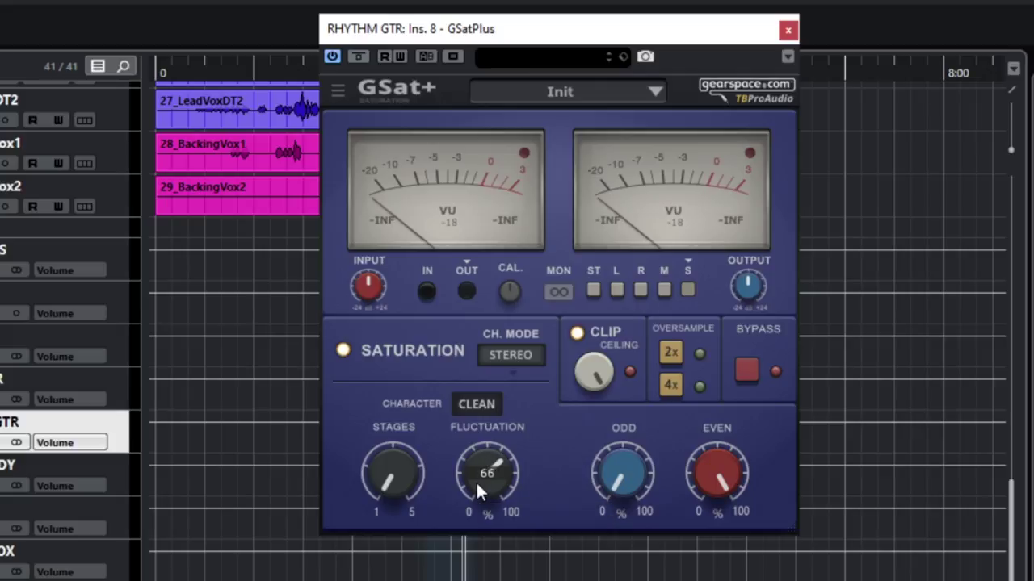
pyautogui.moveTo(476, 481); pyautogui.dragTo(476, 448)
pyautogui.moveTo(622, 474)
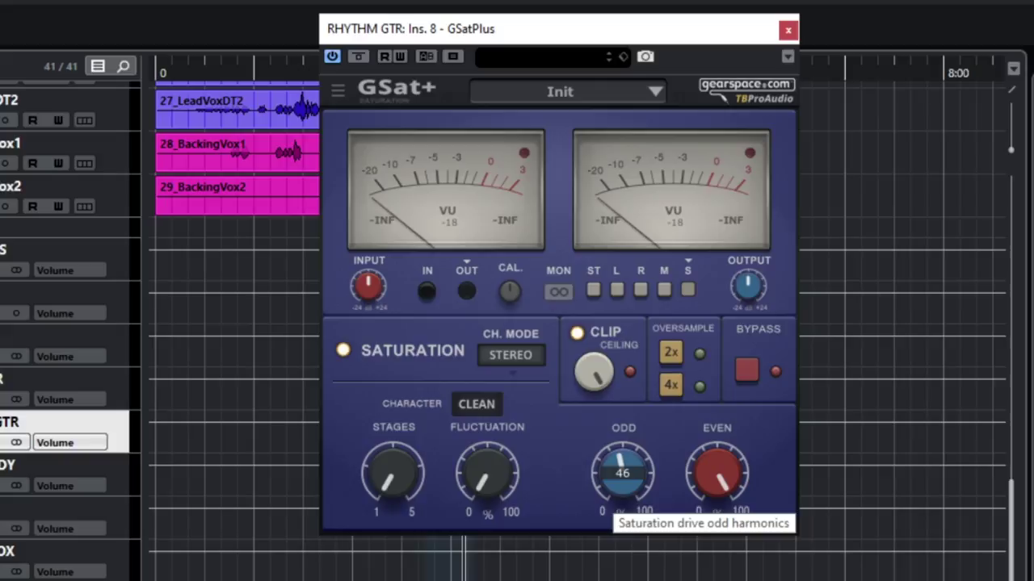
pyautogui.moveTo(716, 470); pyautogui.dragTo(716, 504)
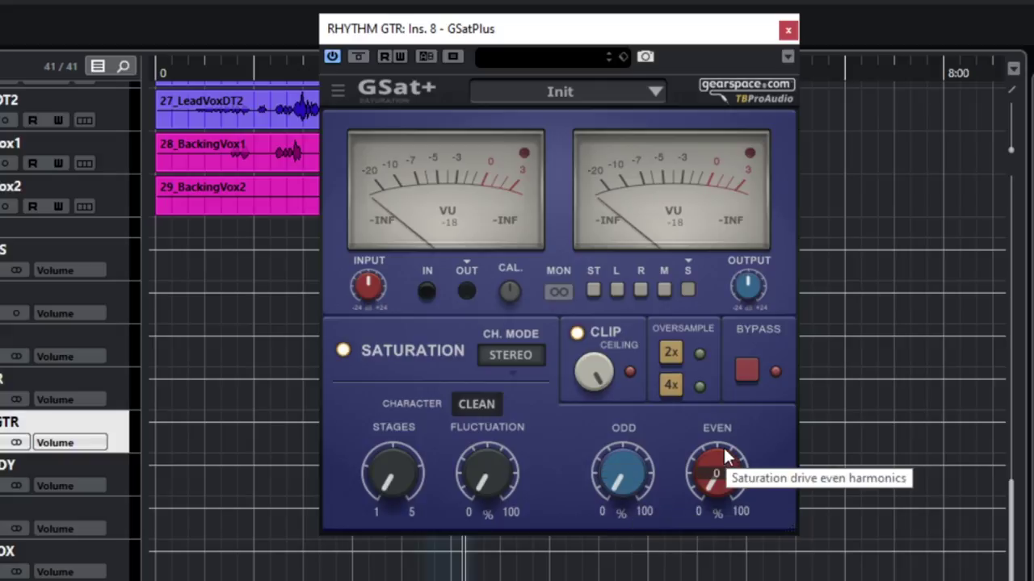
pyautogui.moveTo(762, 485); pyautogui.dragTo(716, 440)
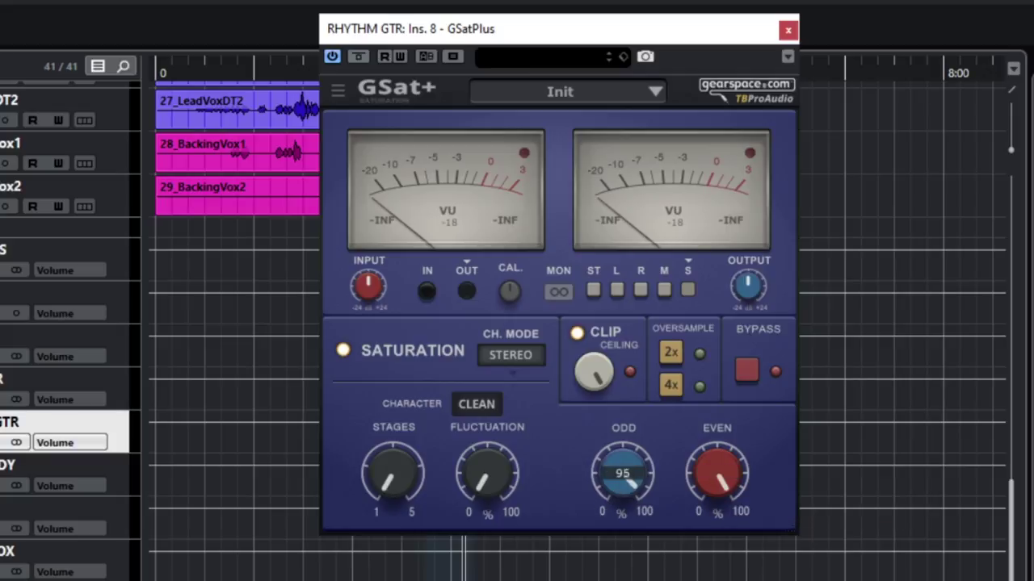
pyautogui.moveTo(622, 472); pyautogui.dragTo(622, 492)
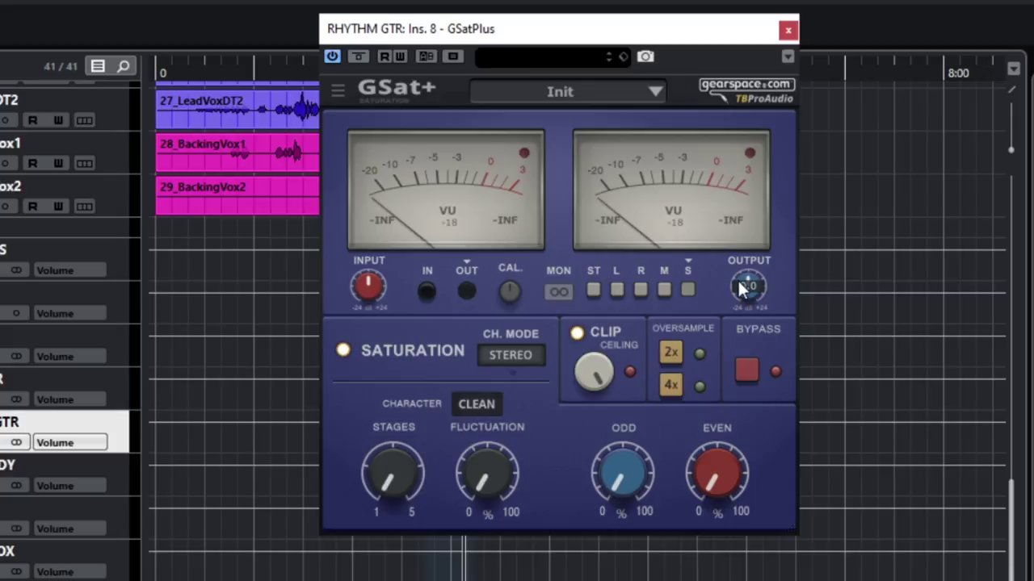
pyautogui.moveTo(747, 286)
pyautogui.moveTo(714, 482); pyautogui.dragTo(714, 404)
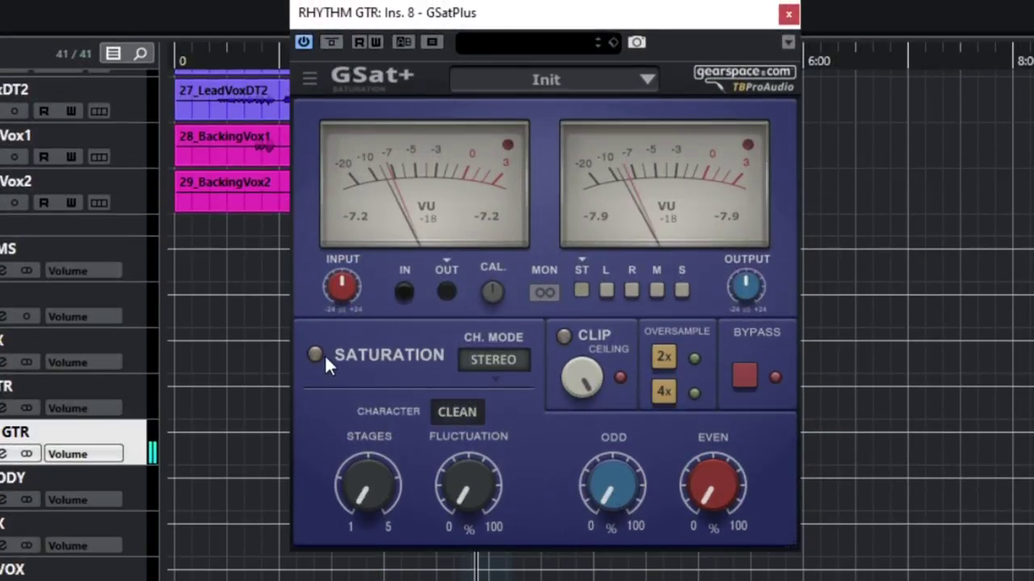
# Step: Set stages to 5, clip ceiling to -15.8, fluctuation and odd drive to 100, even about 65
pyautogui.moveTo(368, 485); pyautogui.dragTo(369, 436)
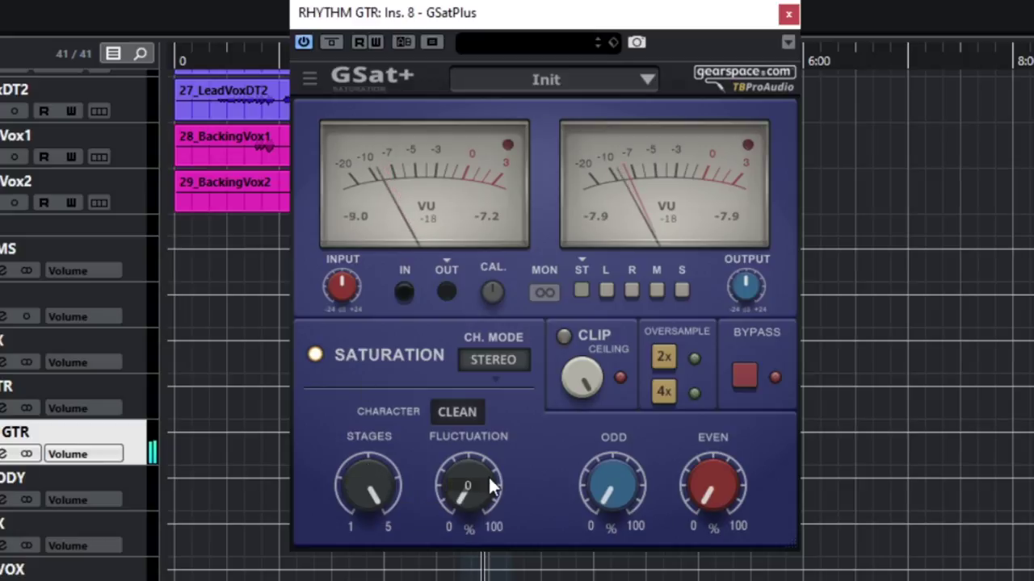
pyautogui.moveTo(583, 380)
pyautogui.mouseDown()
pyautogui.moveTo(583, 404)
pyautogui.moveTo(582, 364)
pyautogui.mouseUp()
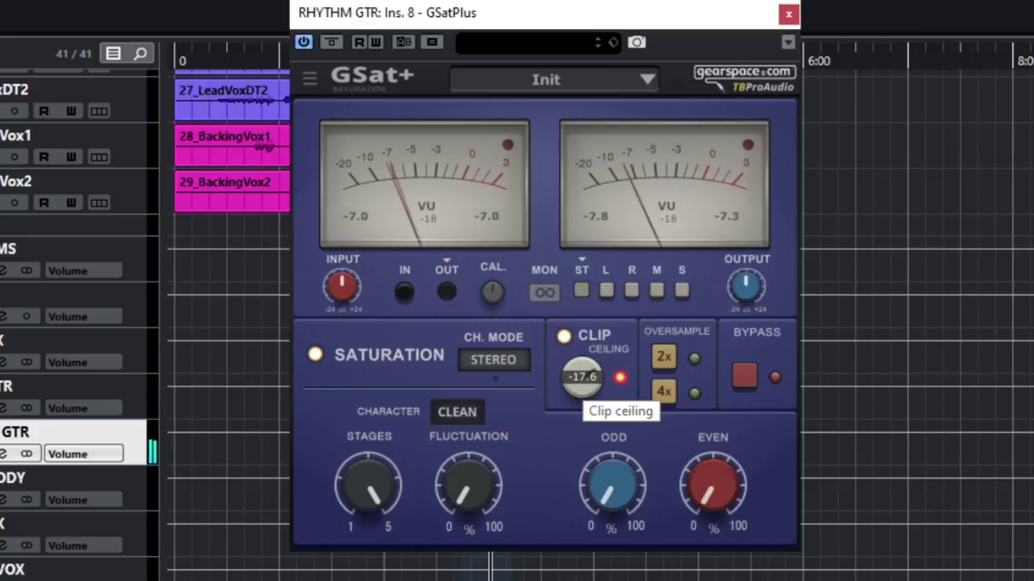
pyautogui.moveTo(468, 495); pyautogui.dragTo(468, 452)
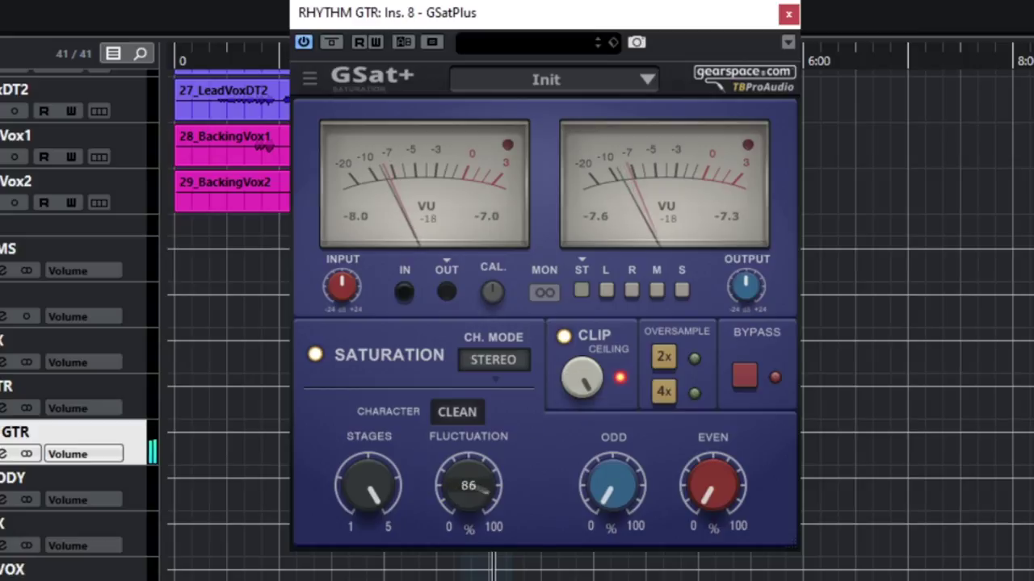
pyautogui.moveTo(612, 485); pyautogui.dragTo(612, 436)
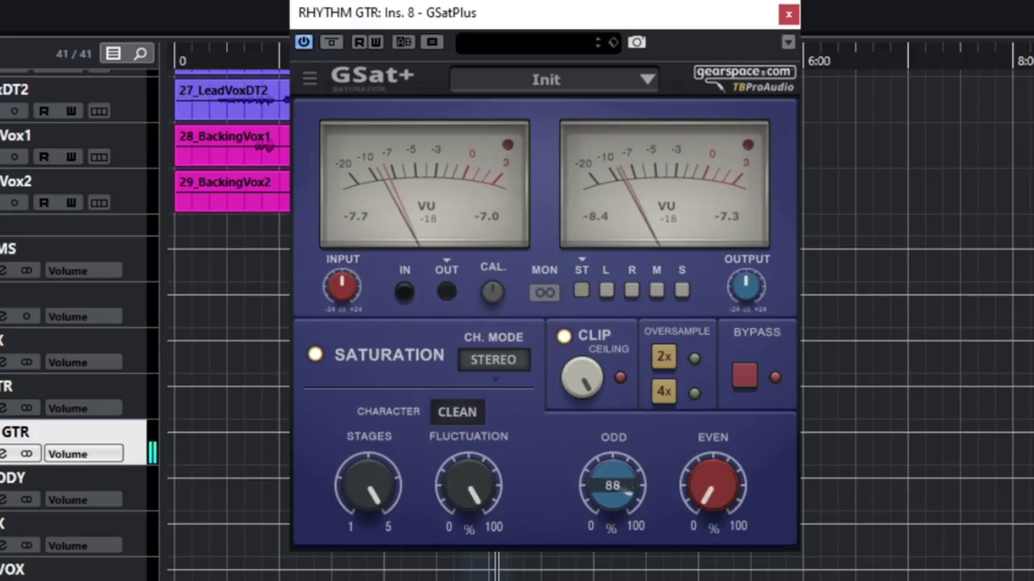
pyautogui.moveTo(468, 485); pyautogui.dragTo(469, 494)
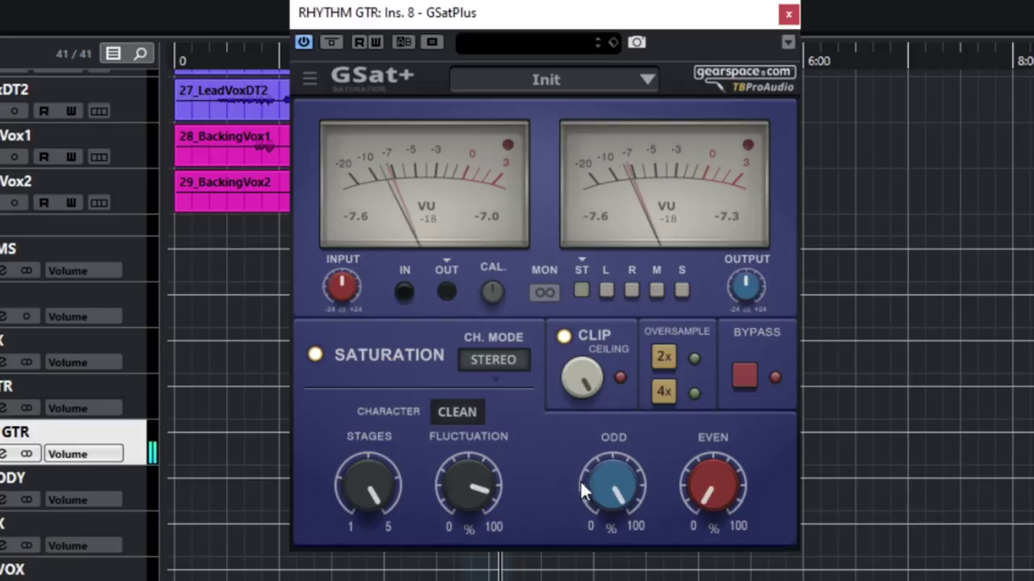
pyautogui.moveTo(712, 484)
pyautogui.mouseDown()
pyautogui.moveTo(713, 452)
pyautogui.moveTo(712, 472)
pyautogui.mouseUp()
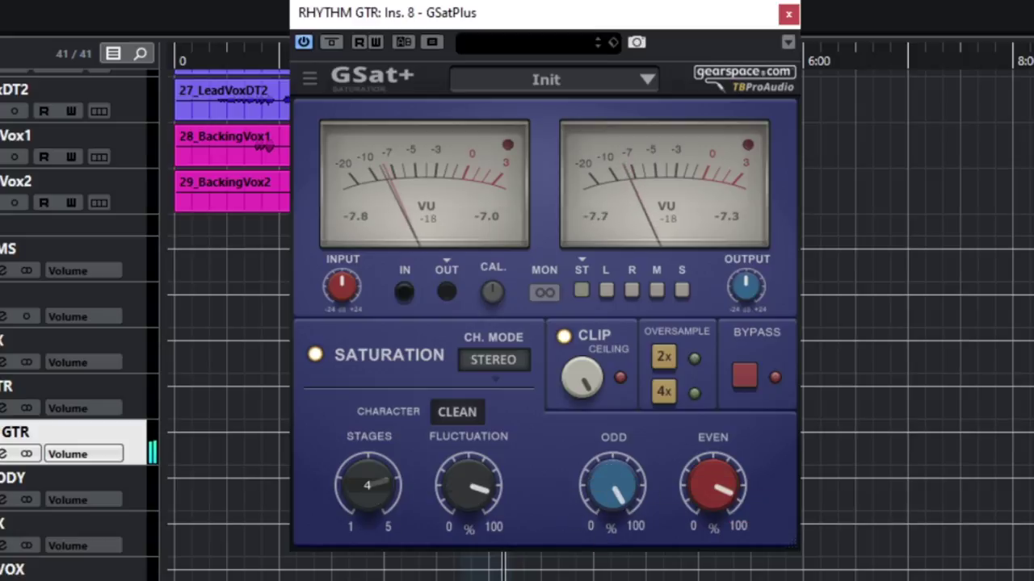
pyautogui.moveTo(369, 485); pyautogui.dragTo(369, 497)
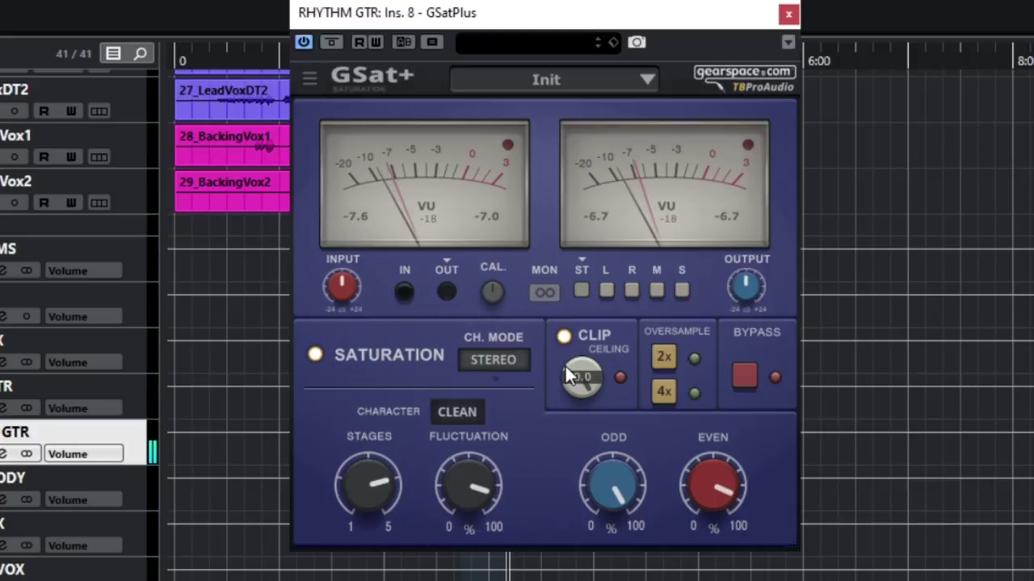
# Step: Switch to the WARM character with fluctuation about 43 and even drive about 30, comparing against dry
pyautogui.click(757, 378)
pyautogui.click(749, 377)
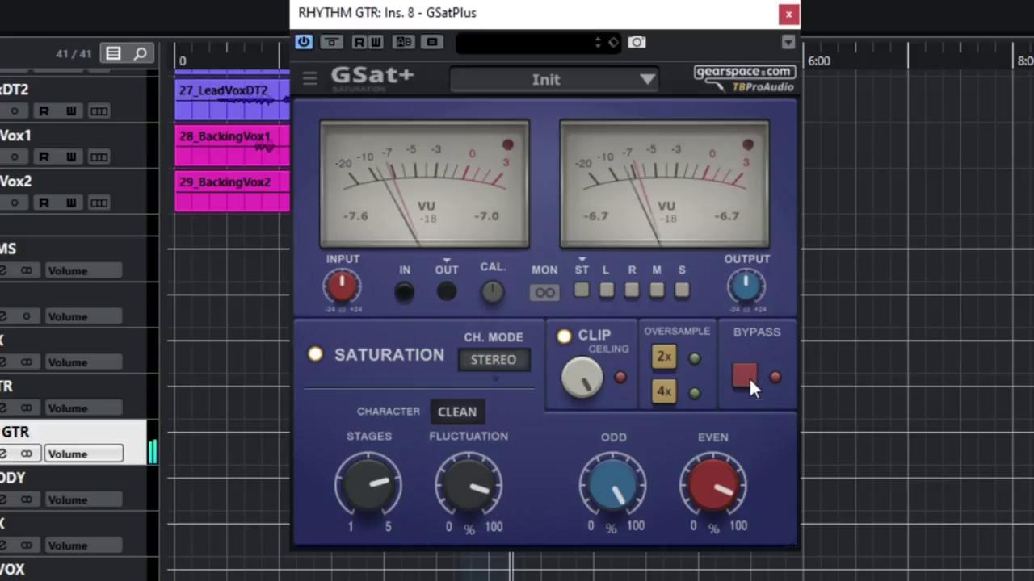
pyautogui.click(476, 415)
pyautogui.click(472, 463)
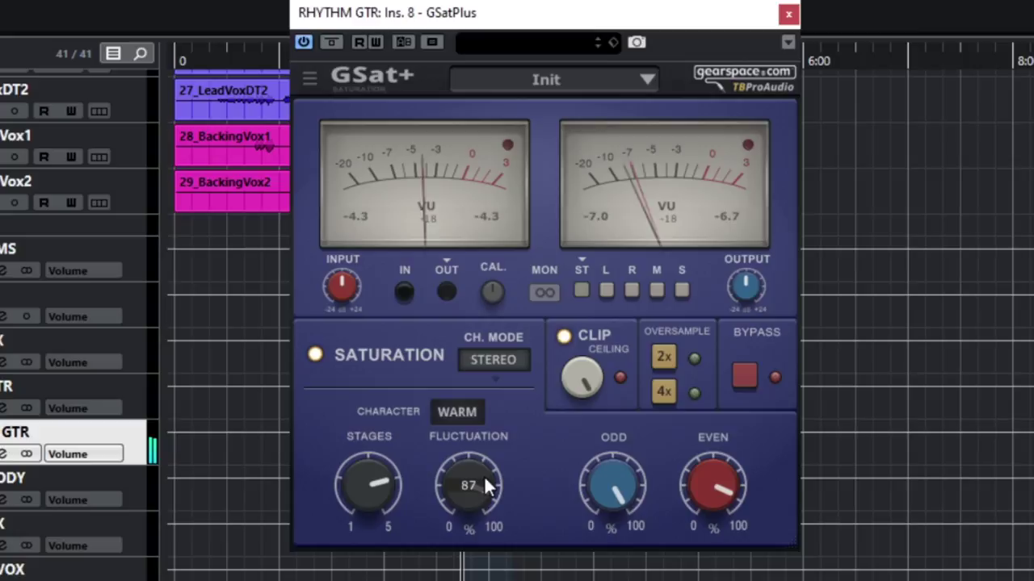
pyautogui.moveTo(479, 479); pyautogui.dragTo(479, 537)
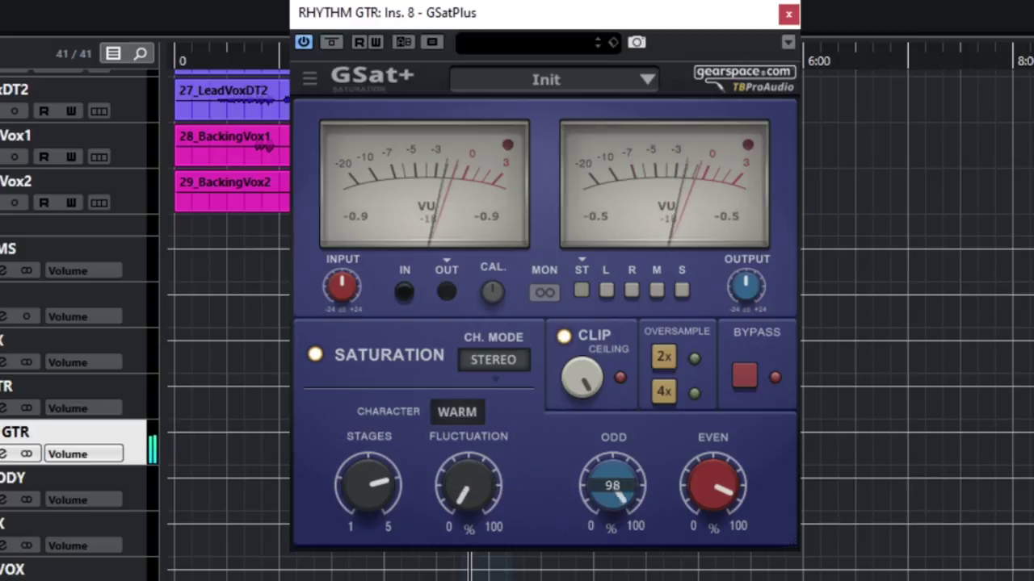
pyautogui.moveTo(723, 488); pyautogui.dragTo(722, 525)
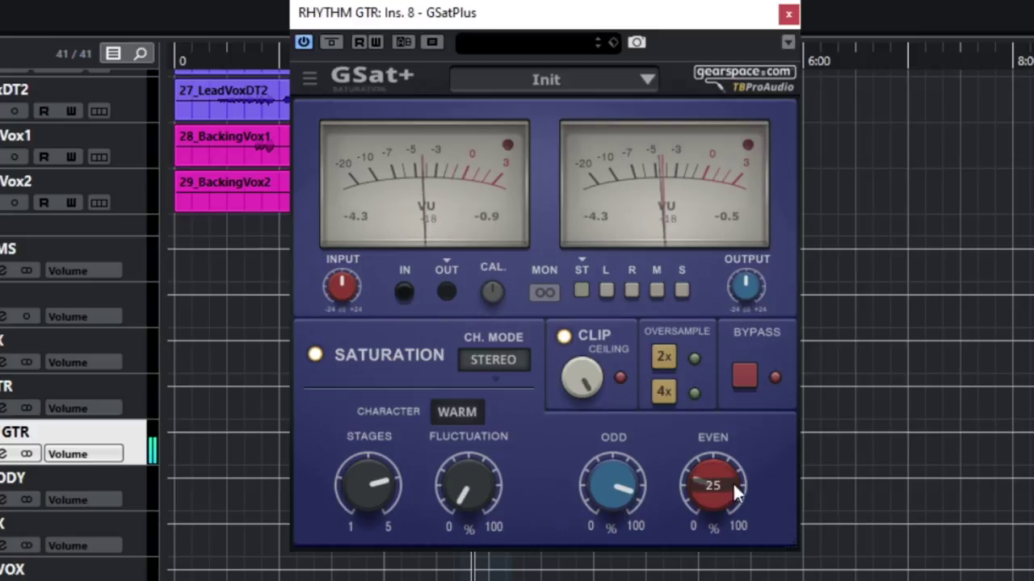
pyautogui.moveTo(368, 484); pyautogui.dragTo(368, 464)
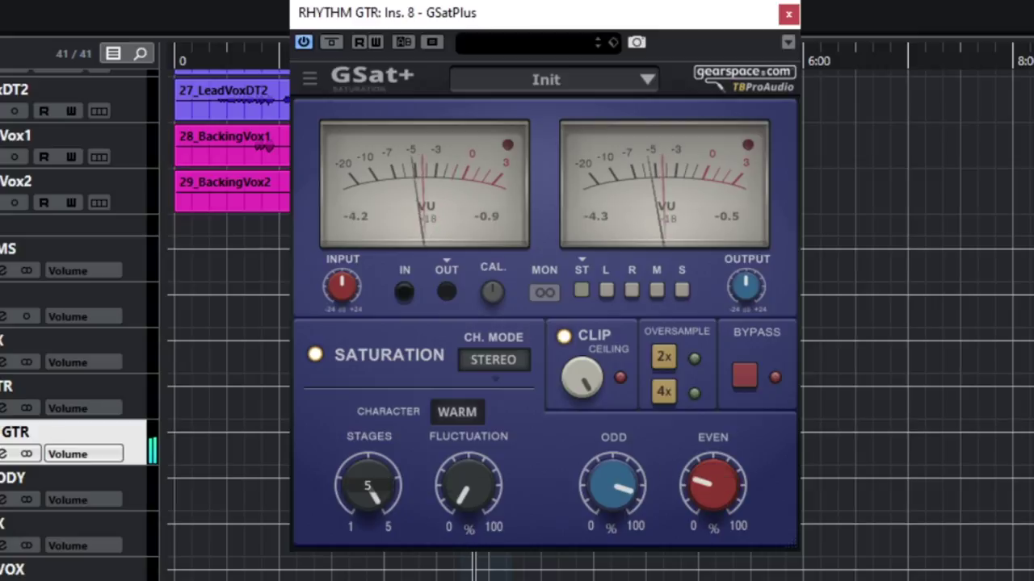
pyautogui.click(332, 41)
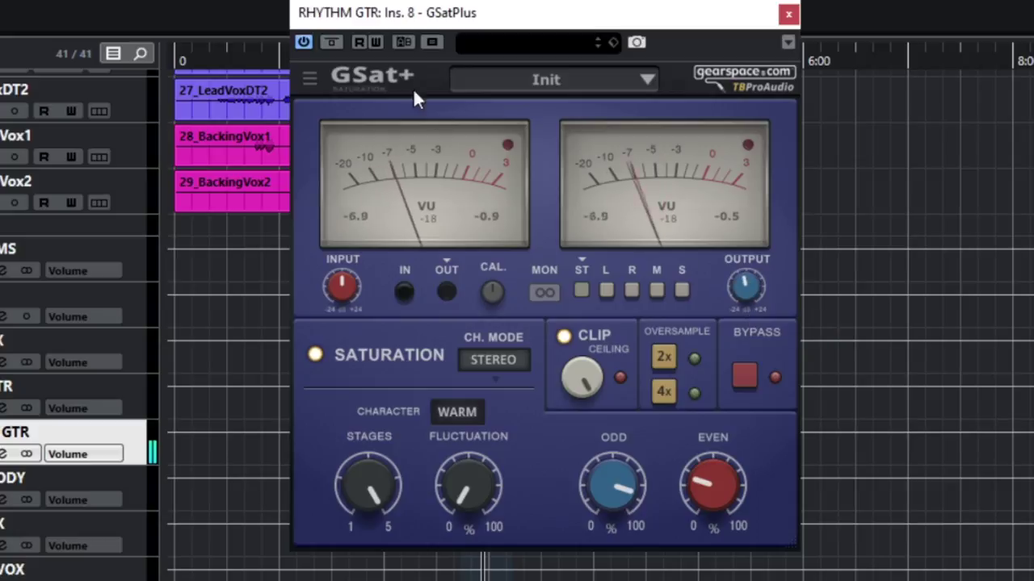
pyautogui.click(330, 41)
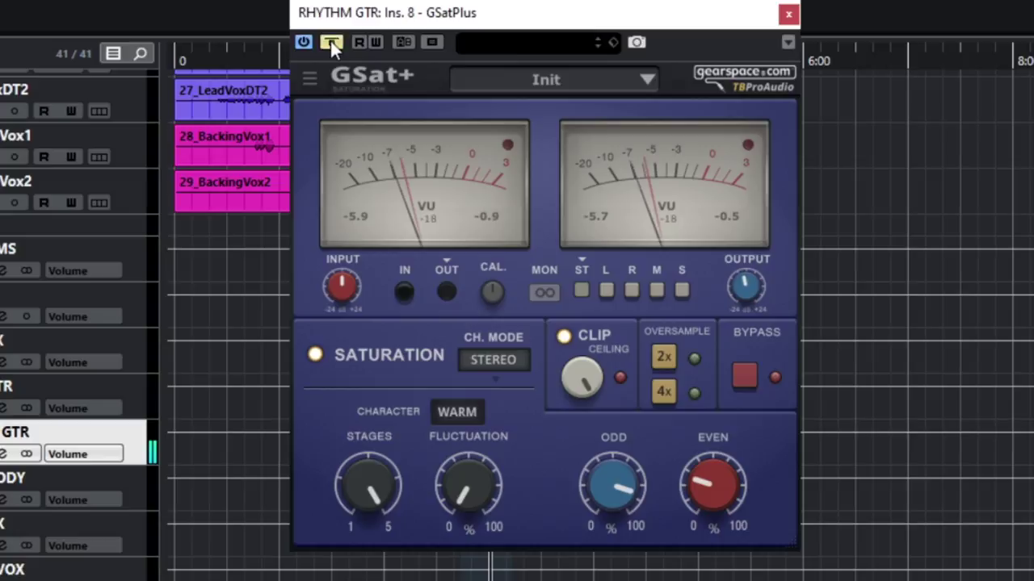
# Step: Switch to the CRISP character with even drive at 78, A/B-ing with bypass
pyautogui.click(457, 412)
pyautogui.click(474, 485)
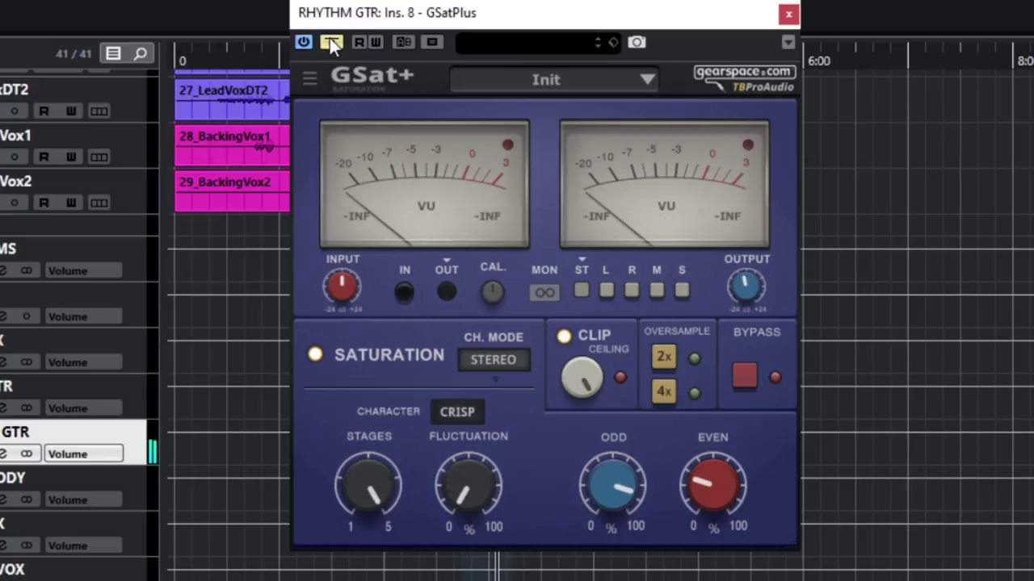
pyautogui.moveTo(745, 286)
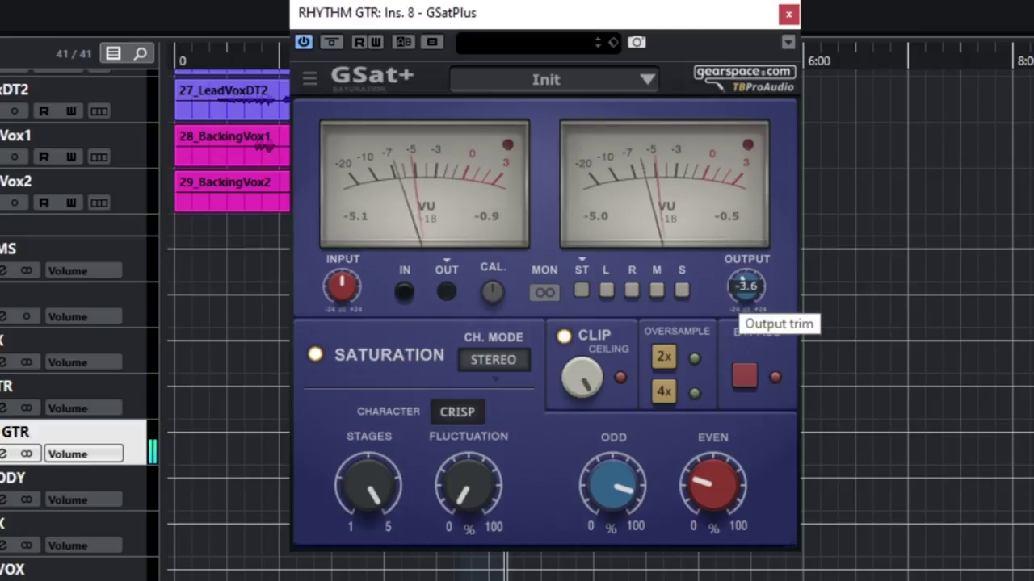
pyautogui.click(332, 42)
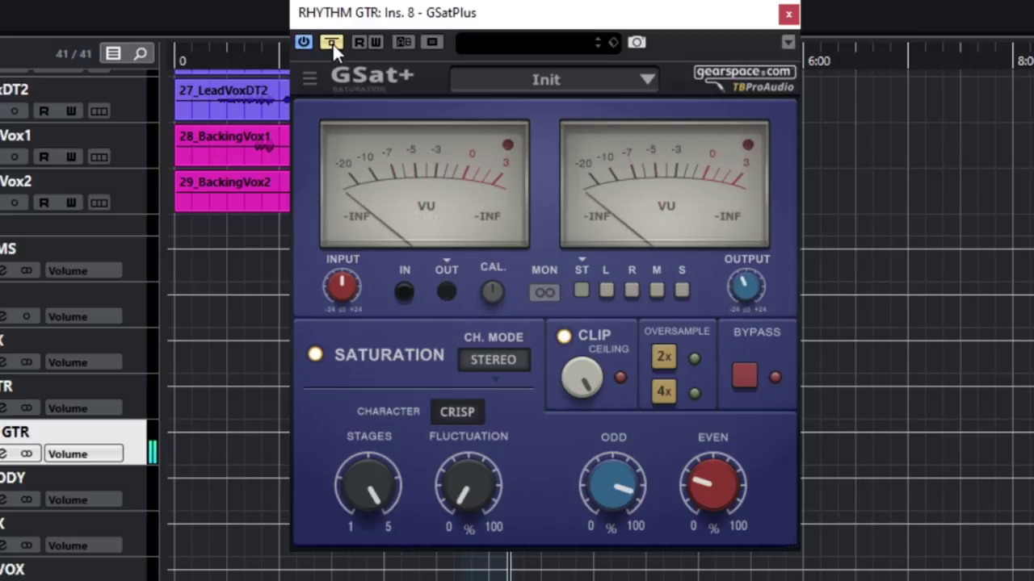
pyautogui.click(332, 43)
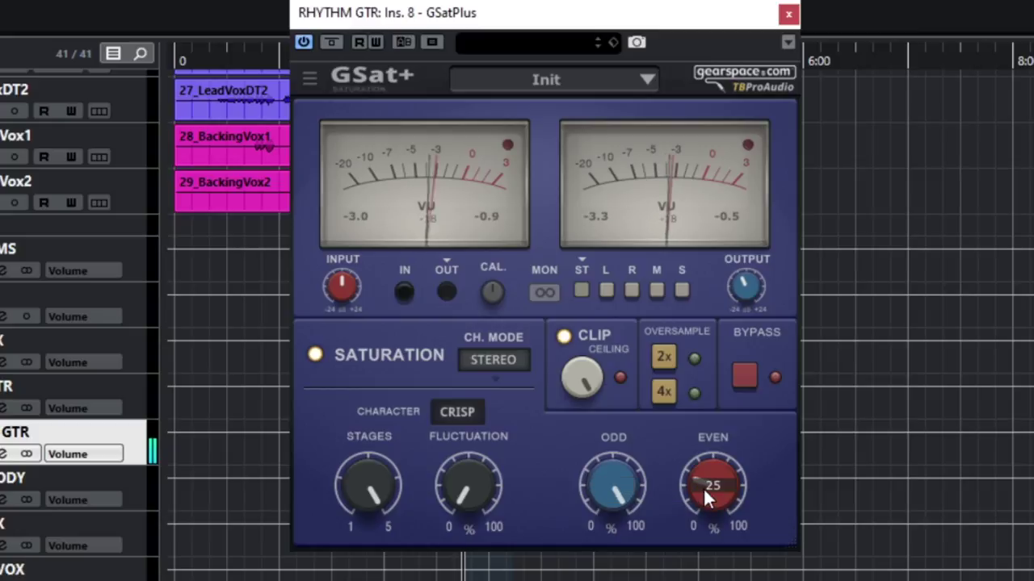
pyautogui.moveTo(704, 488); pyautogui.dragTo(703, 436)
pyautogui.moveTo(709, 493); pyautogui.dragTo(710, 509)
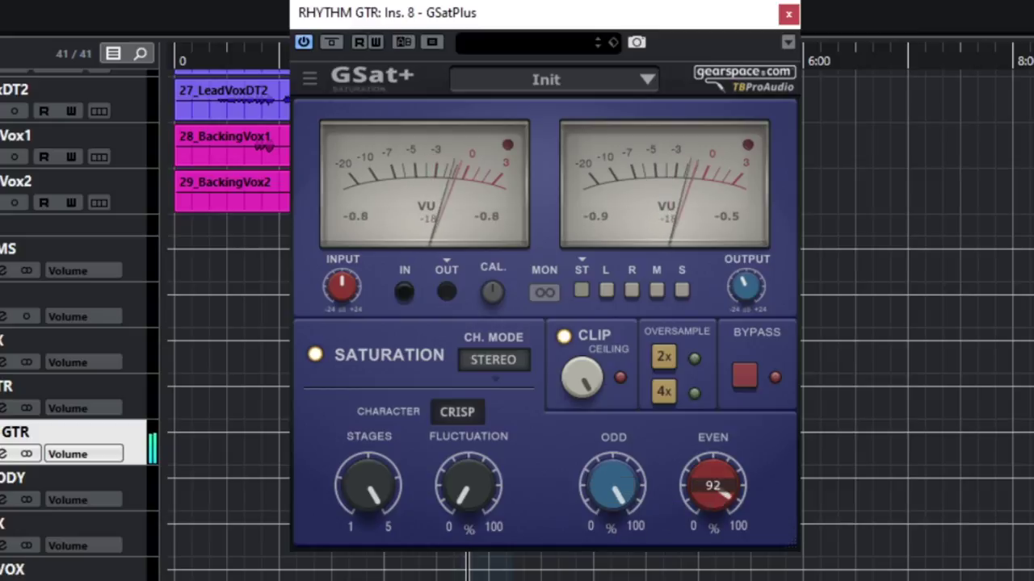
pyautogui.moveTo(612, 485)
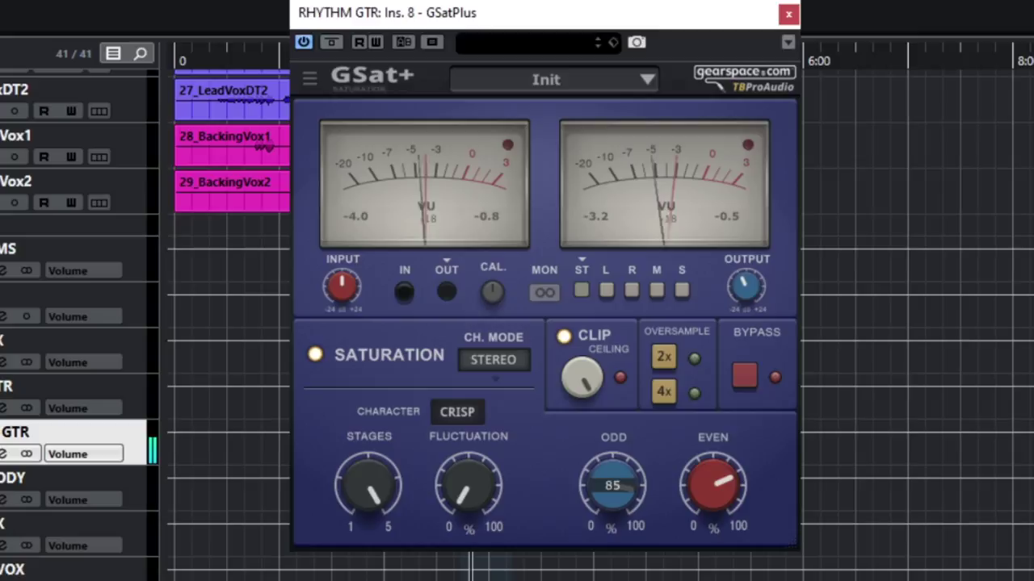
pyautogui.click(331, 40)
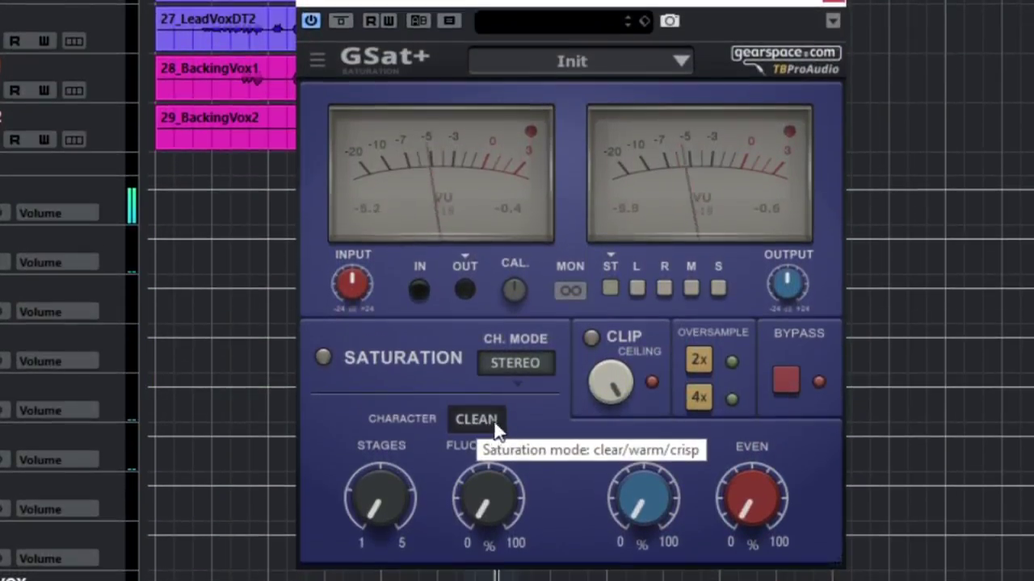
# Step: Enable saturation with 4 stages, odd drive about 61 and even drive 88
pyautogui.click(324, 357)
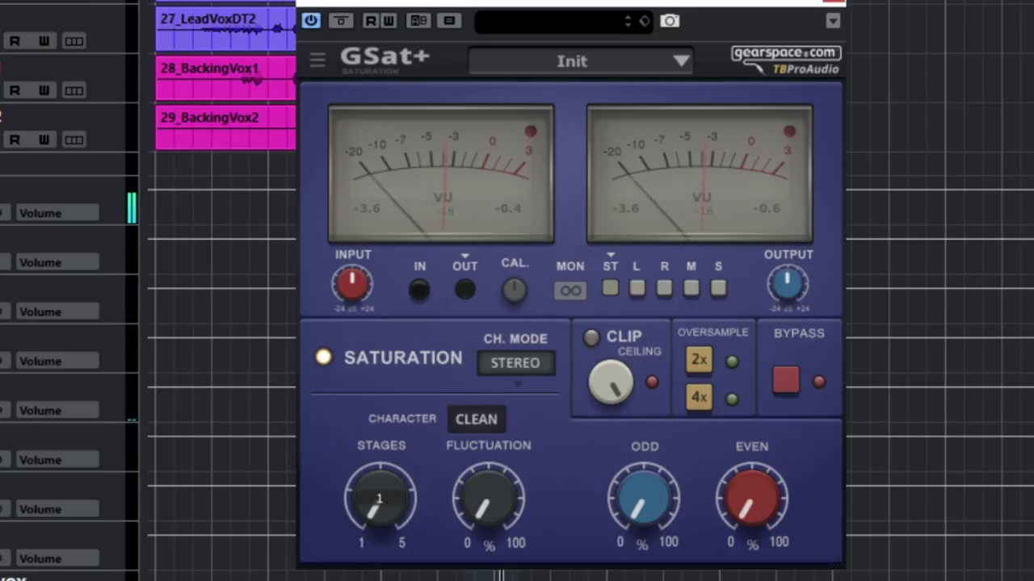
pyautogui.moveTo(380, 497); pyautogui.dragTo(380, 472)
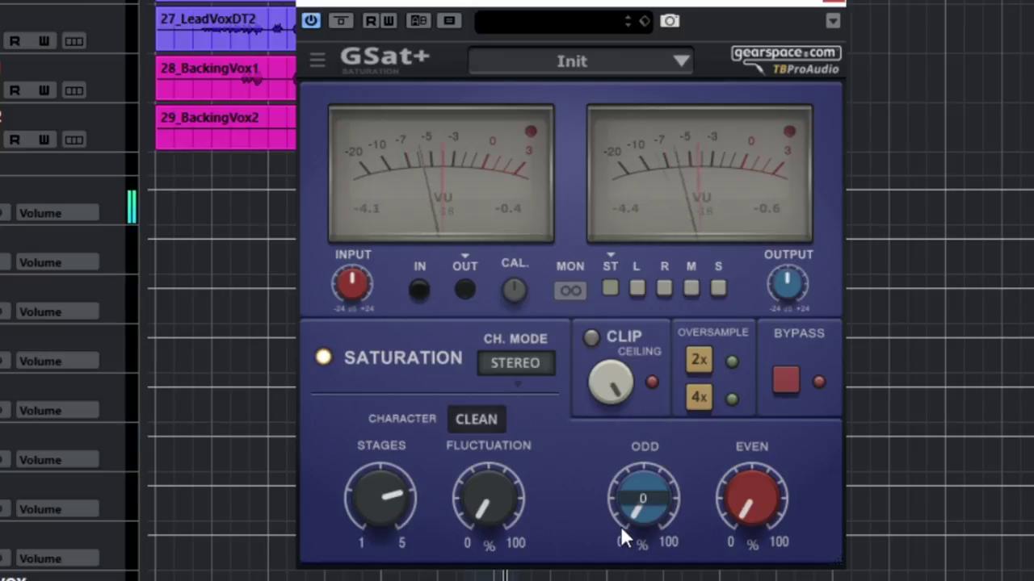
pyautogui.moveTo(620, 525)
pyautogui.mouseDown()
pyautogui.moveTo(620, 493)
pyautogui.moveTo(644, 460)
pyautogui.mouseUp()
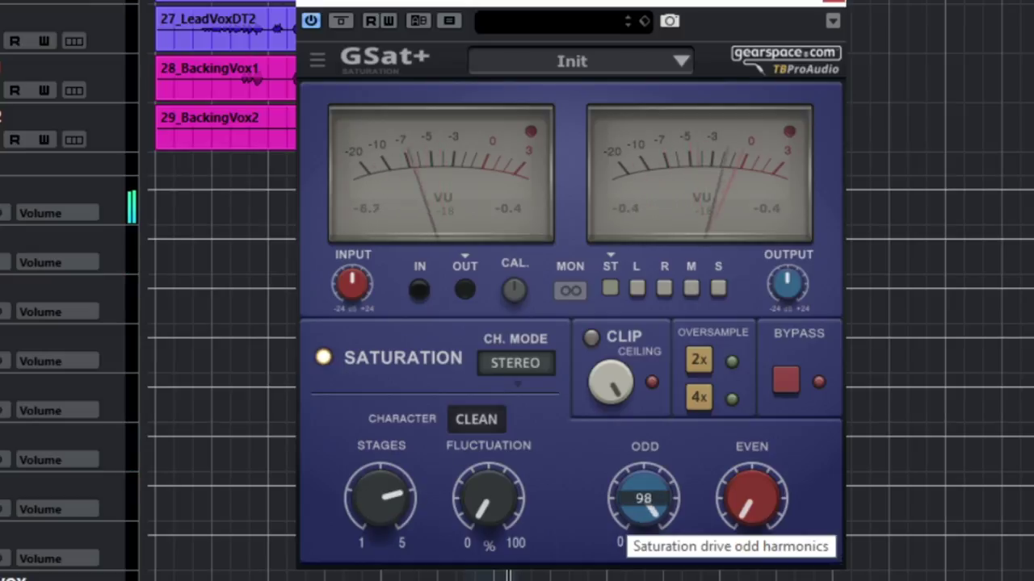
pyautogui.moveTo(749, 505); pyautogui.dragTo(749, 460)
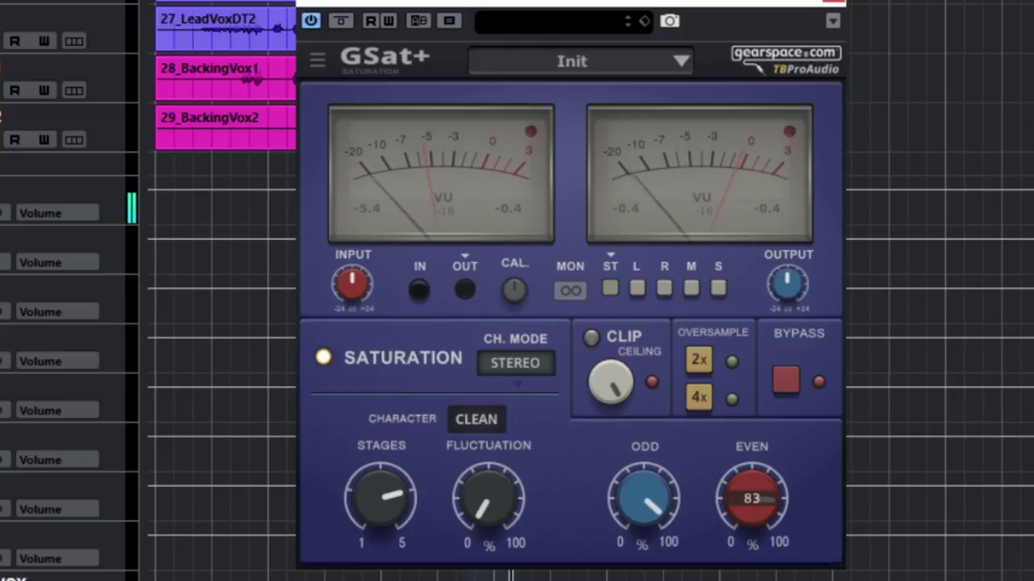
pyautogui.doubleClick(752, 495)
pyautogui.press('Return')
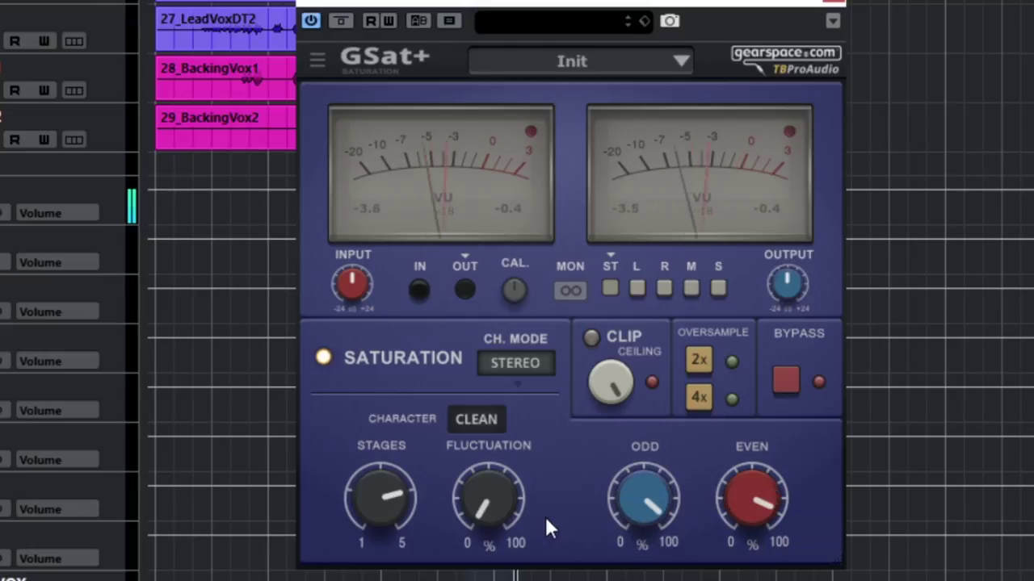
# Step: Switch the character to warm and A/B it twice against the bypassed signal
pyautogui.click(485, 421)
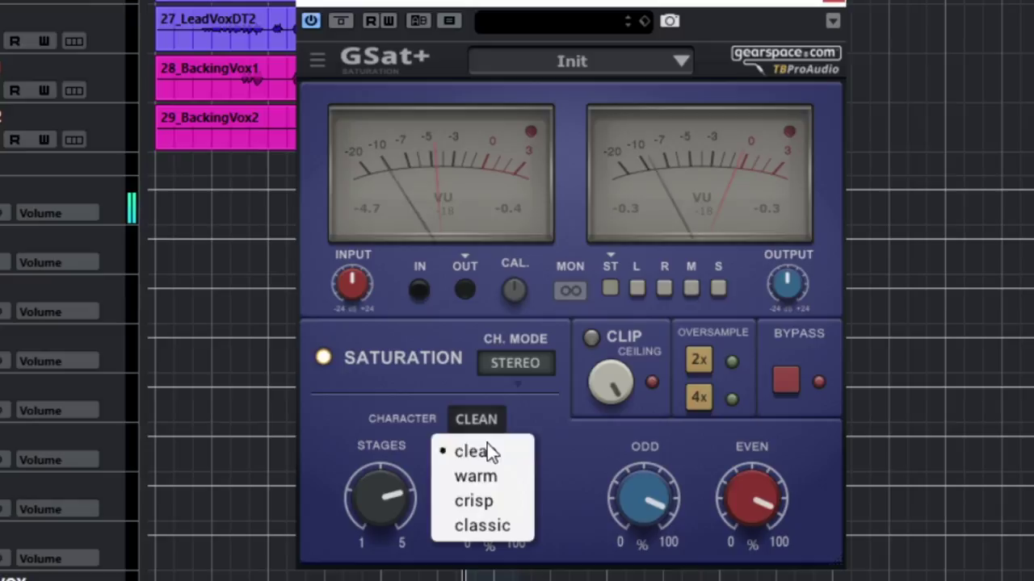
pyautogui.click(492, 479)
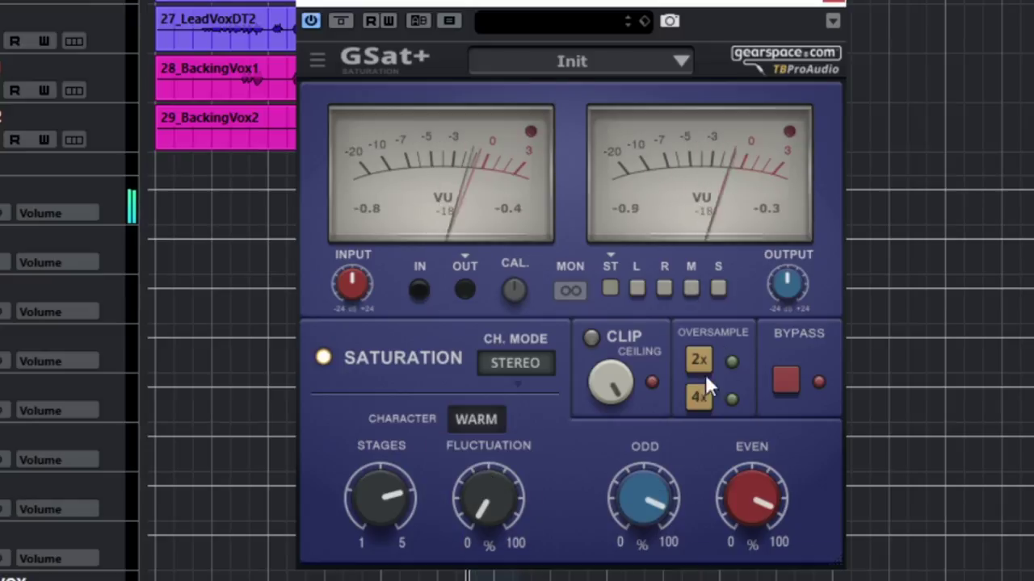
pyautogui.click(341, 21)
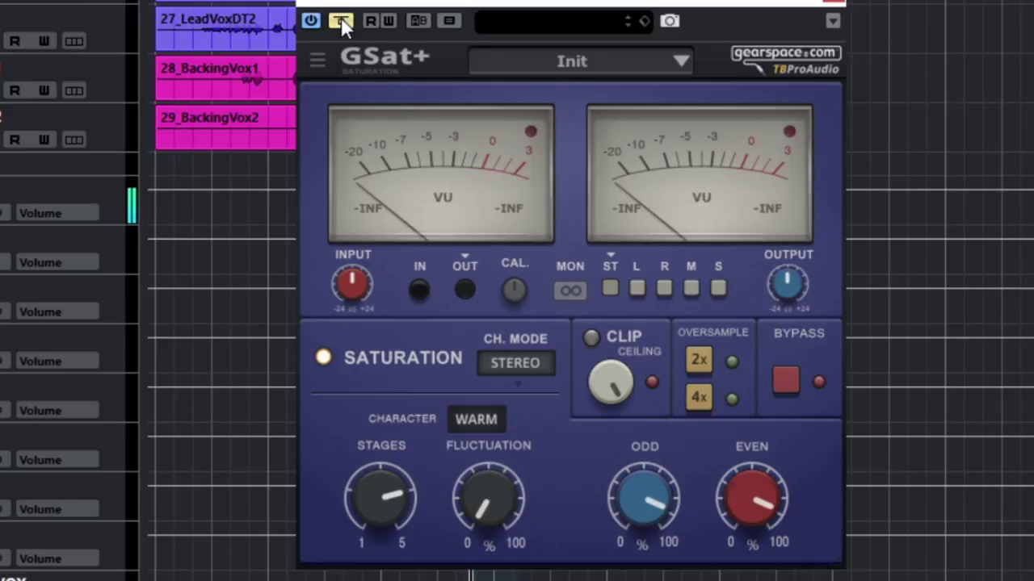
pyautogui.click(341, 21)
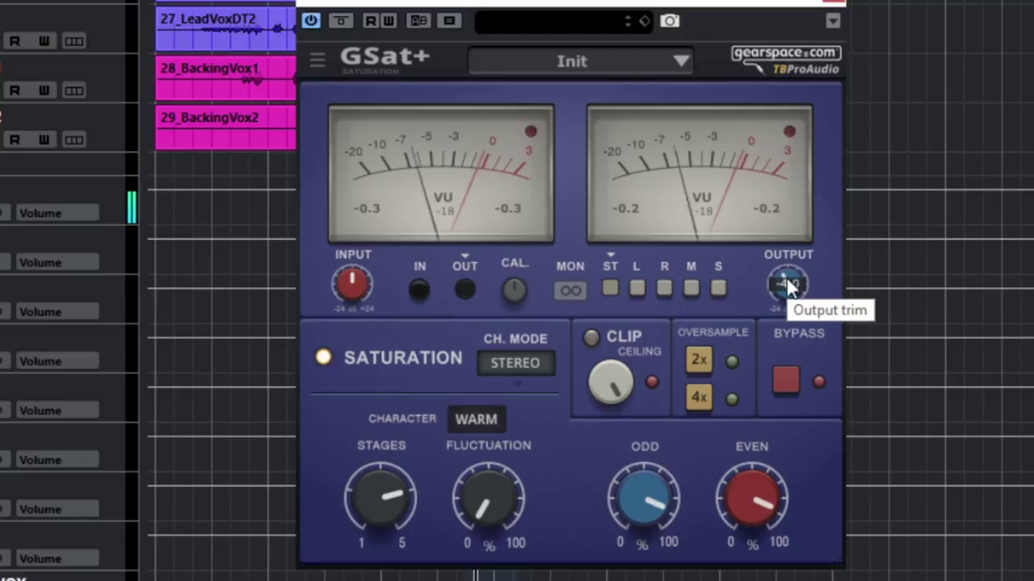
pyautogui.click(341, 21)
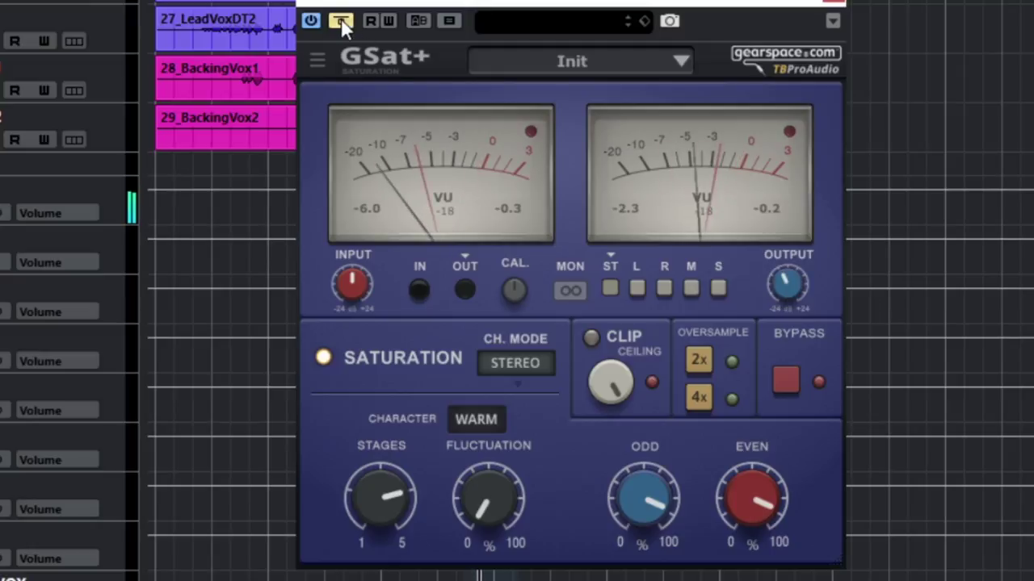
pyautogui.click(341, 21)
# Step: Turn on clipping at about -23.7, stages to 5, and character to crisp
pyautogui.click(591, 337)
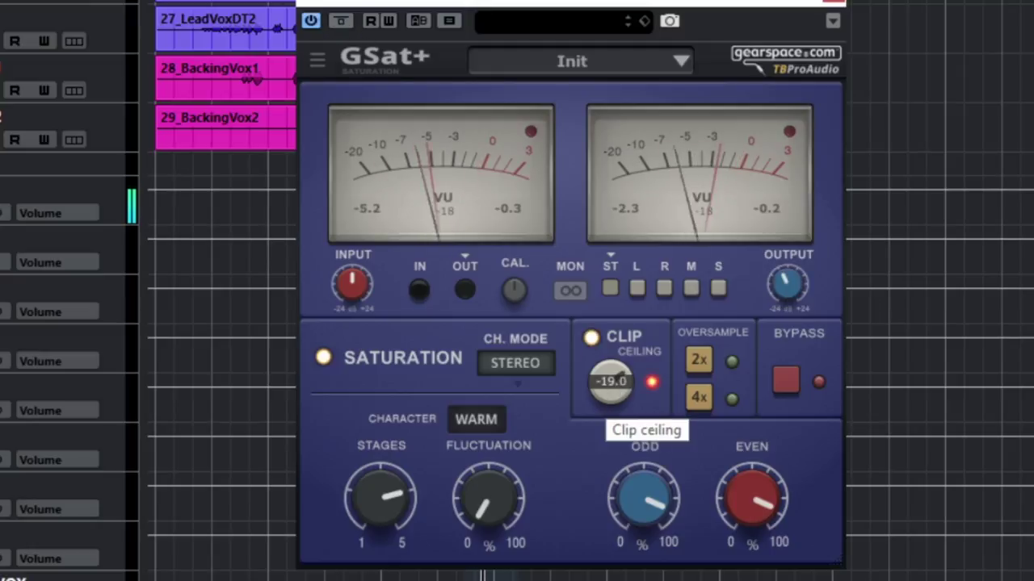
pyautogui.moveTo(611, 382); pyautogui.dragTo(611, 395)
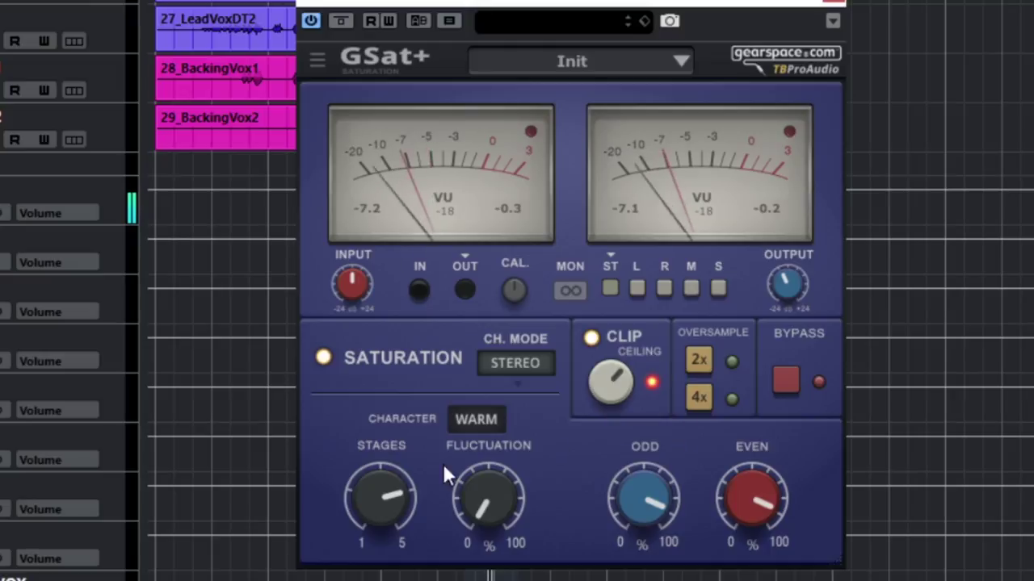
pyautogui.moveTo(424, 499); pyautogui.dragTo(424, 483)
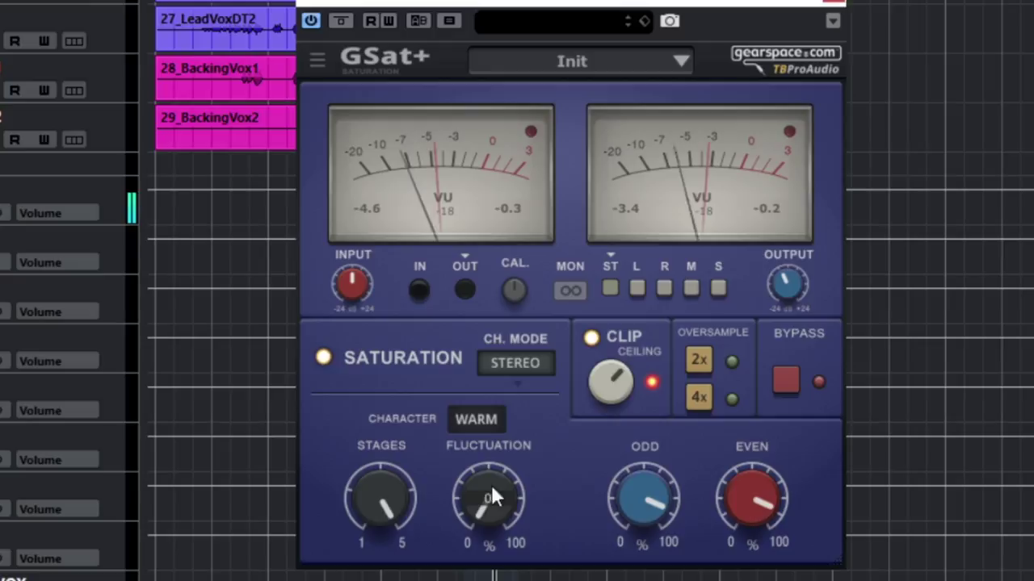
pyautogui.click(477, 419)
pyautogui.click(524, 501)
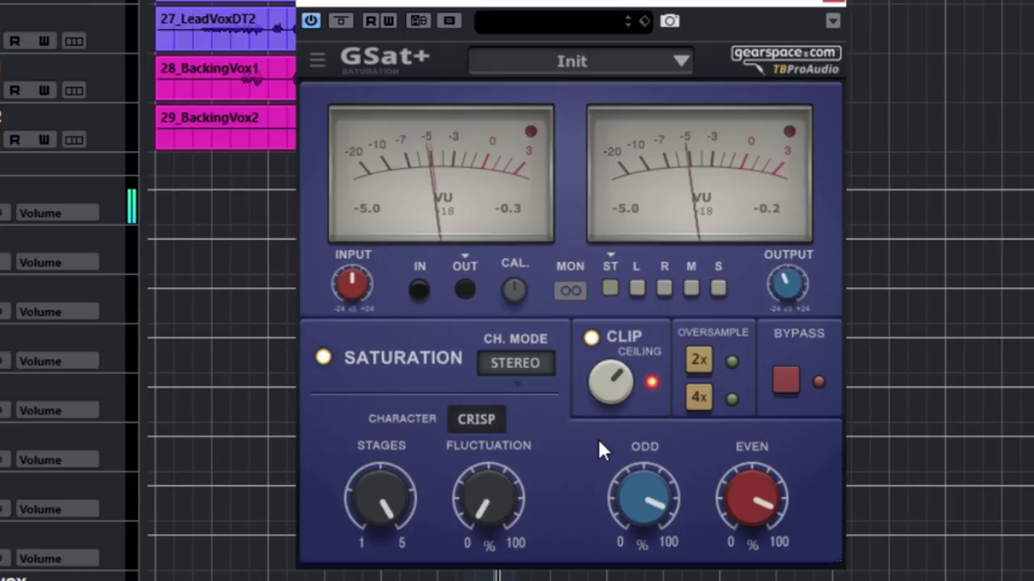
# Step: Raise the clip ceiling to -11.5, even harmonics to maximum and fluctuation to about 35%
pyautogui.click(610, 381)
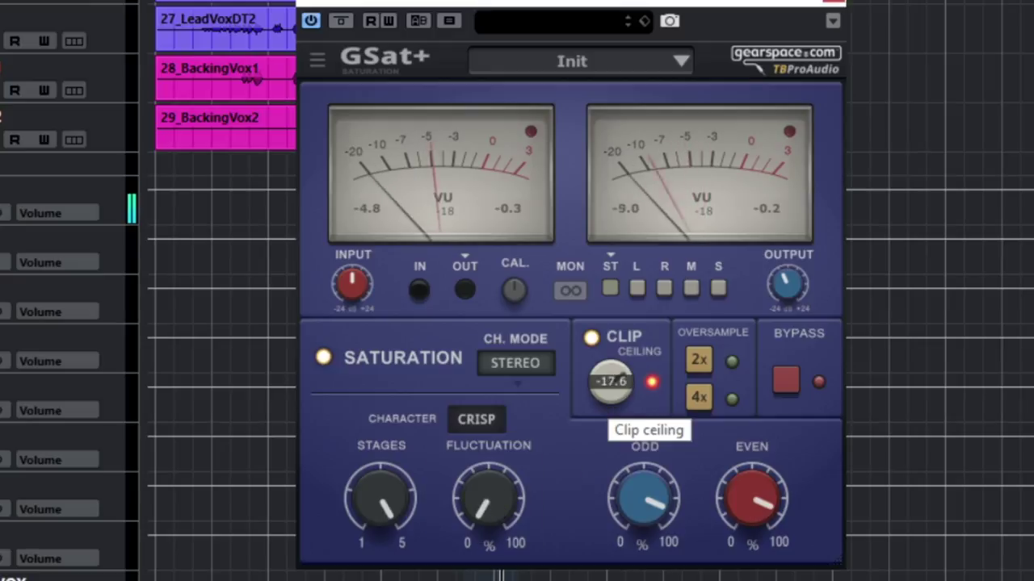
pyautogui.moveTo(611, 381); pyautogui.dragTo(611, 363)
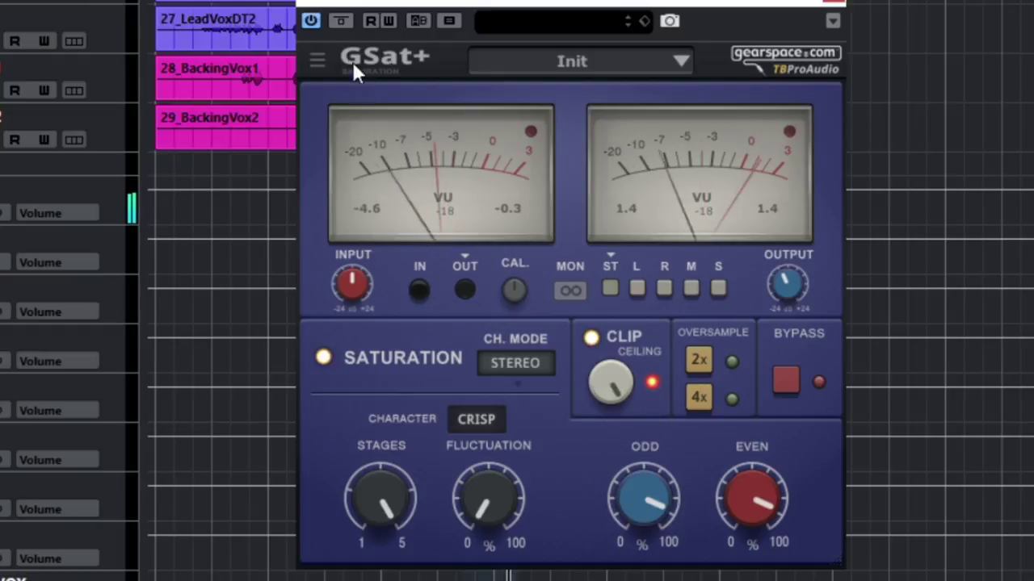
pyautogui.click(344, 22)
pyautogui.moveTo(747, 494); pyautogui.dragTo(747, 473)
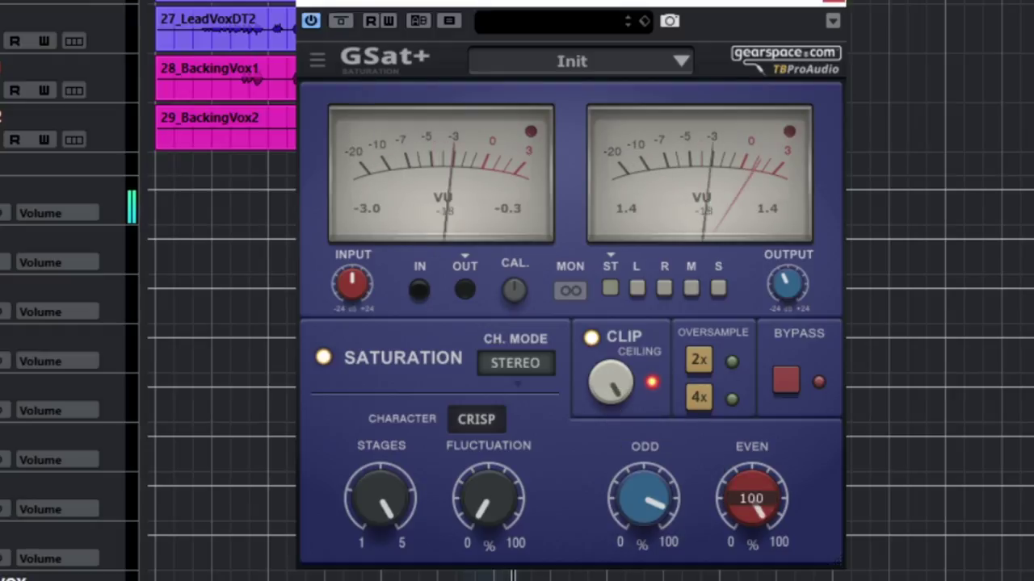
pyautogui.moveTo(488, 497); pyautogui.dragTo(502, 432)
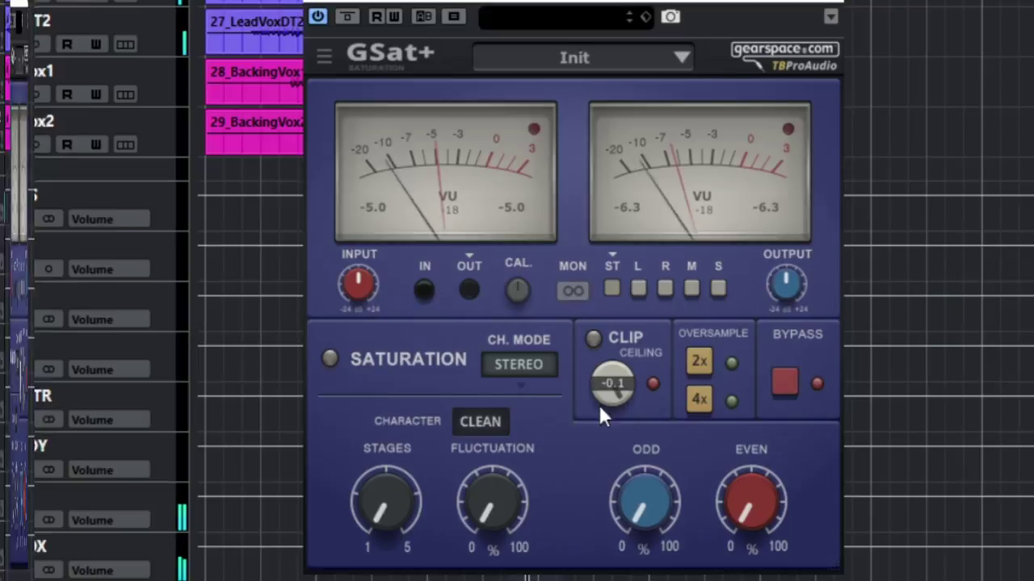
# Step: Raise stages to 5 and engage clipping with a ceiling near -23.3, keeping the Clean character
pyautogui.moveTo(385, 494); pyautogui.dragTo(385, 452)
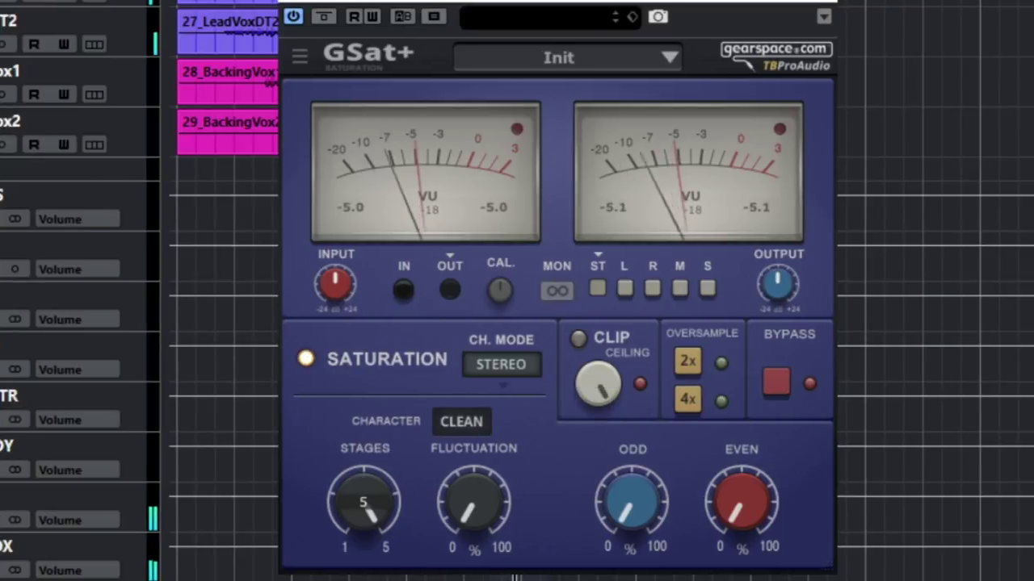
pyautogui.moveTo(601, 383); pyautogui.dragTo(600, 420)
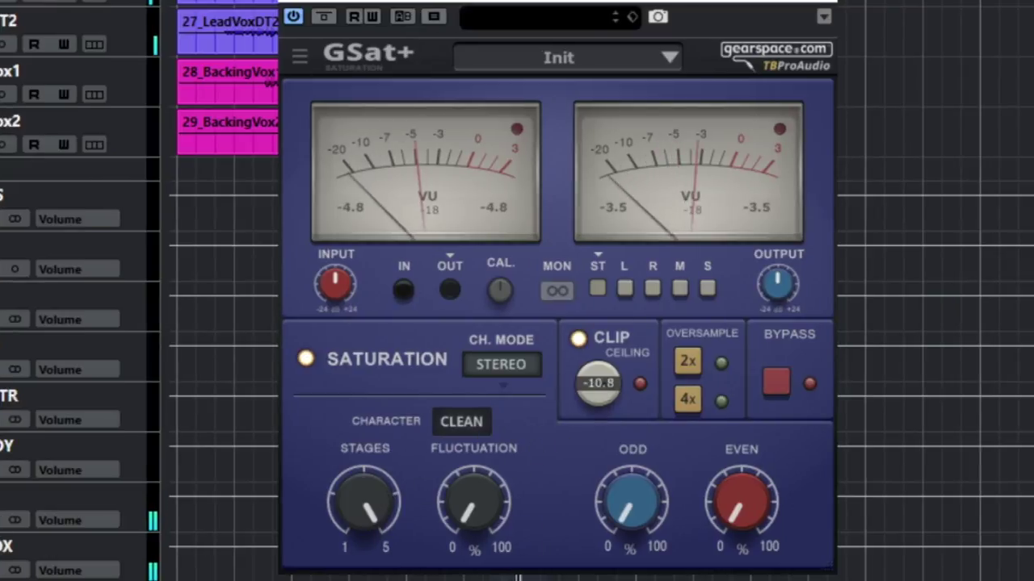
pyautogui.moveTo(598, 384)
pyautogui.mouseDown()
pyautogui.moveTo(599, 396)
pyautogui.moveTo(597, 382)
pyautogui.mouseUp()
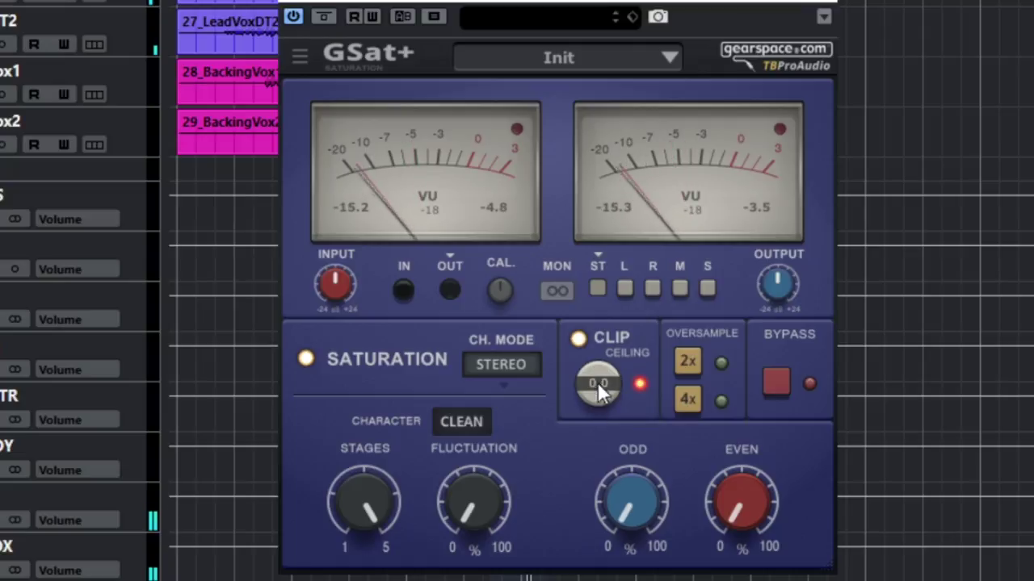
pyautogui.click(461, 421)
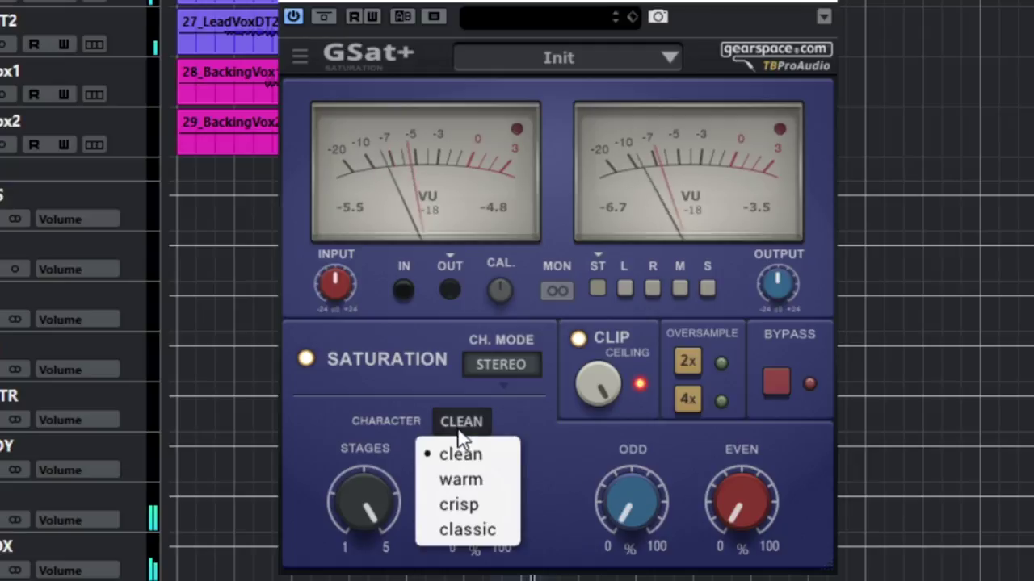
pyautogui.click(606, 505)
# Step: Set odd harmonics to 100%, character to warm, output trim to about -4, and even to 44
pyautogui.moveTo(631, 503); pyautogui.dragTo(632, 468)
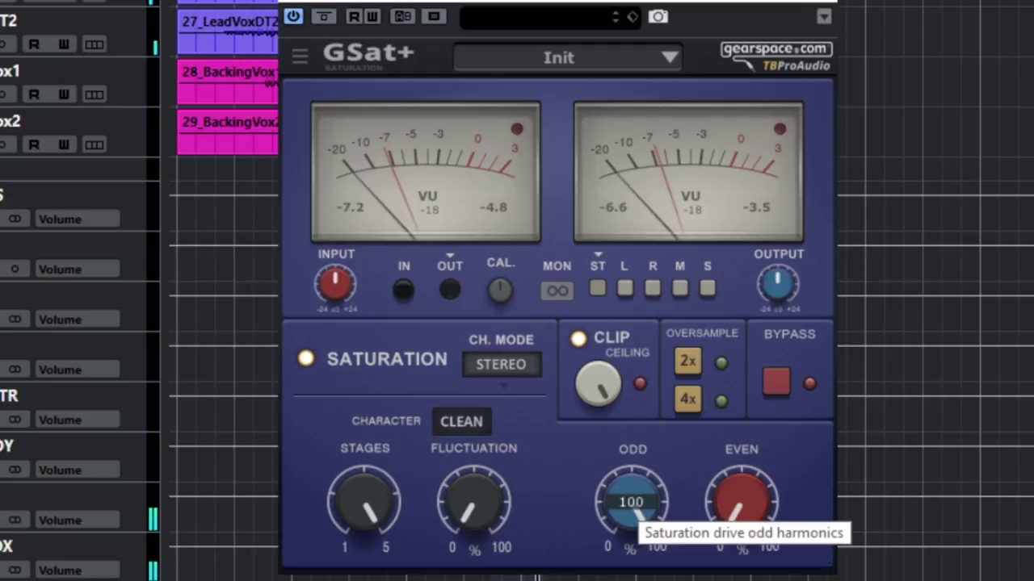
pyautogui.click(461, 416)
pyautogui.click(474, 481)
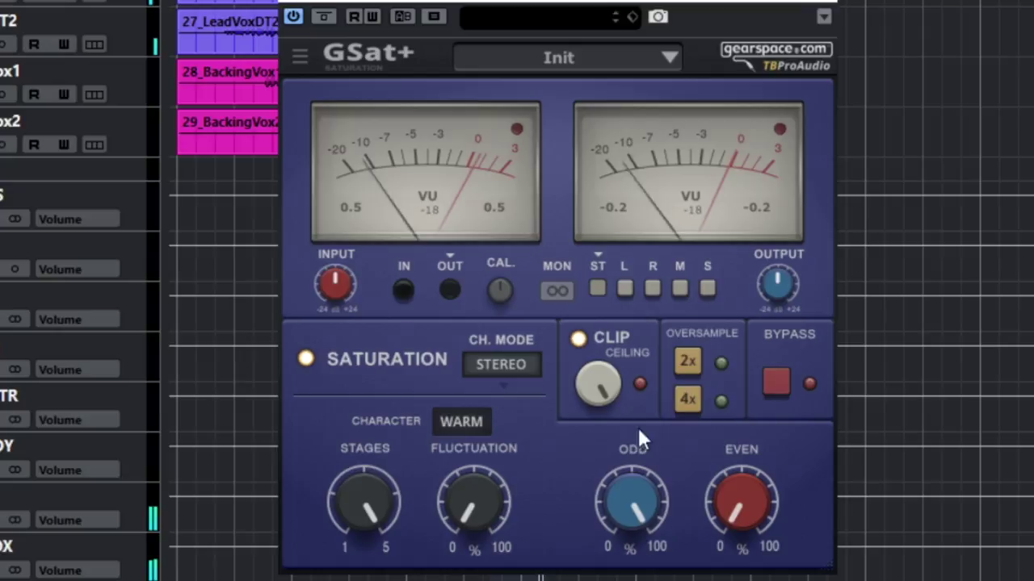
pyautogui.moveTo(771, 283); pyautogui.dragTo(771, 297)
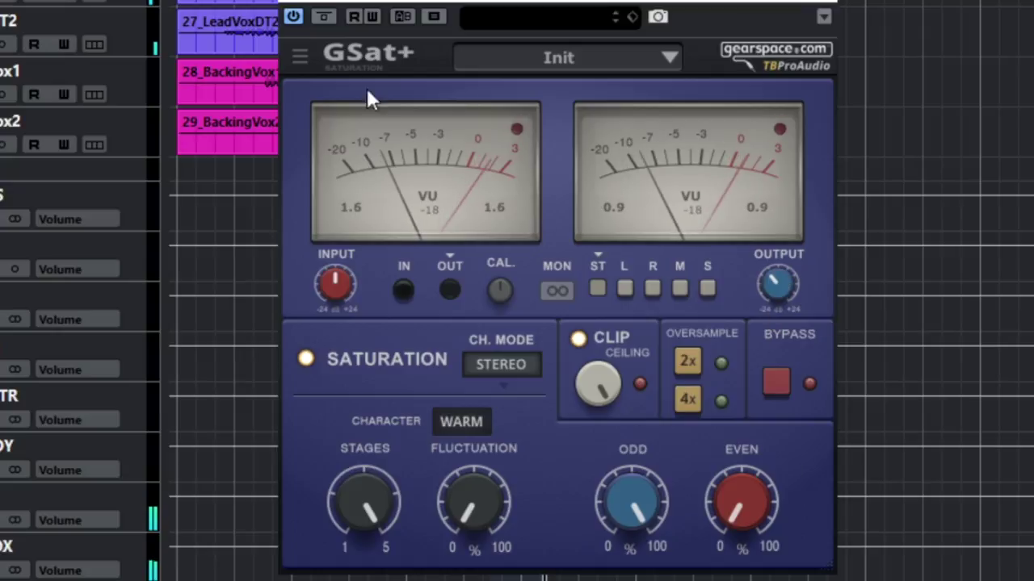
pyautogui.moveTo(741, 504); pyautogui.dragTo(741, 452)
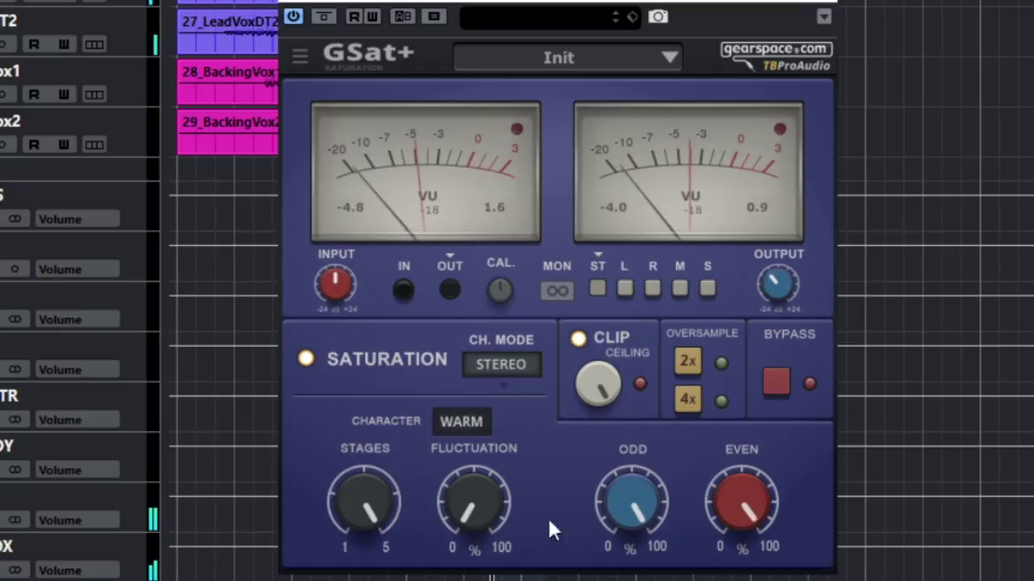
# Step: Switch to the crisp character, A/B with bypass, and lower odd harmonics to about 83
pyautogui.click(455, 427)
pyautogui.click(465, 502)
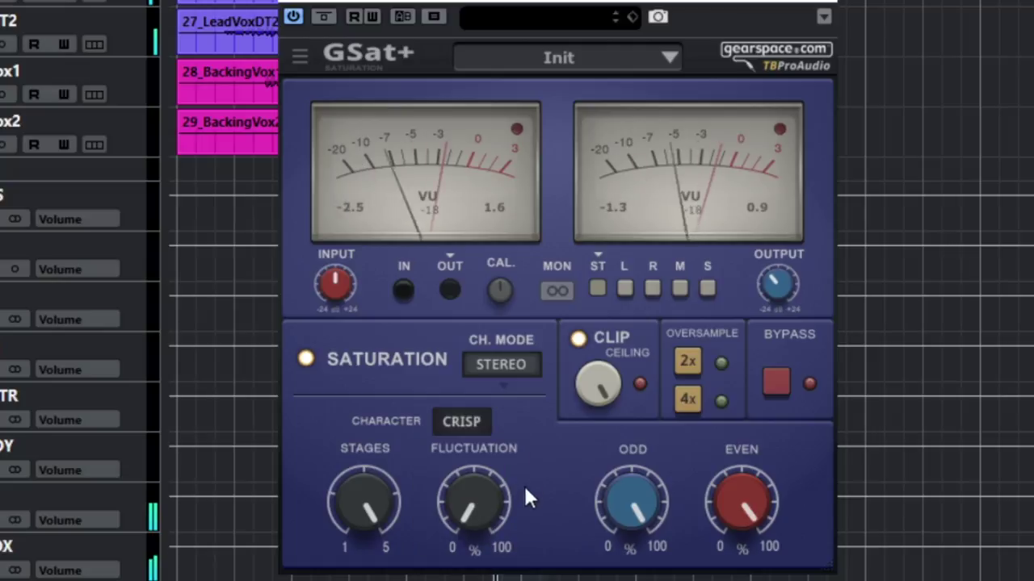
pyautogui.moveTo(777, 285)
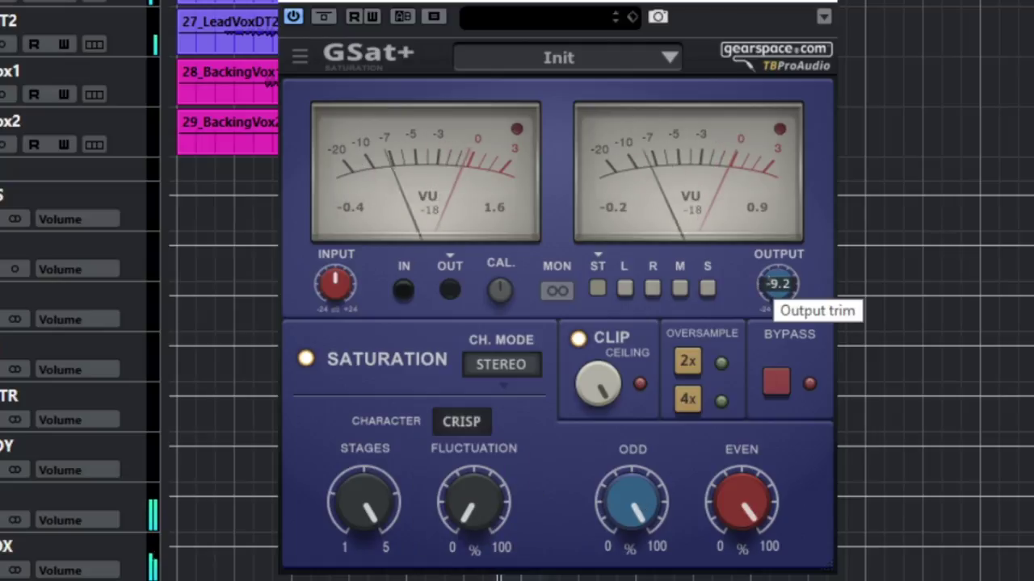
pyautogui.click(323, 17)
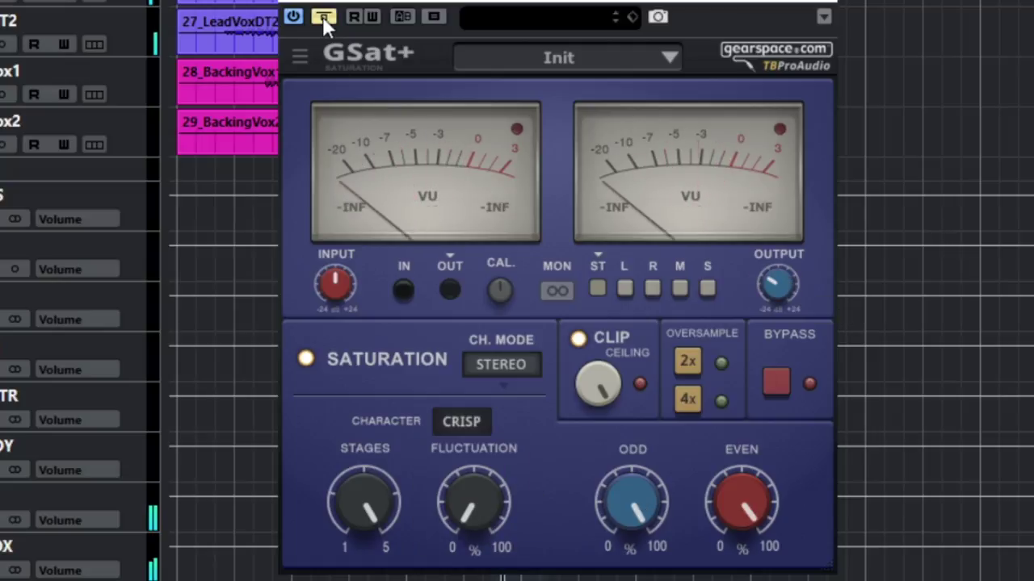
pyautogui.click(325, 16)
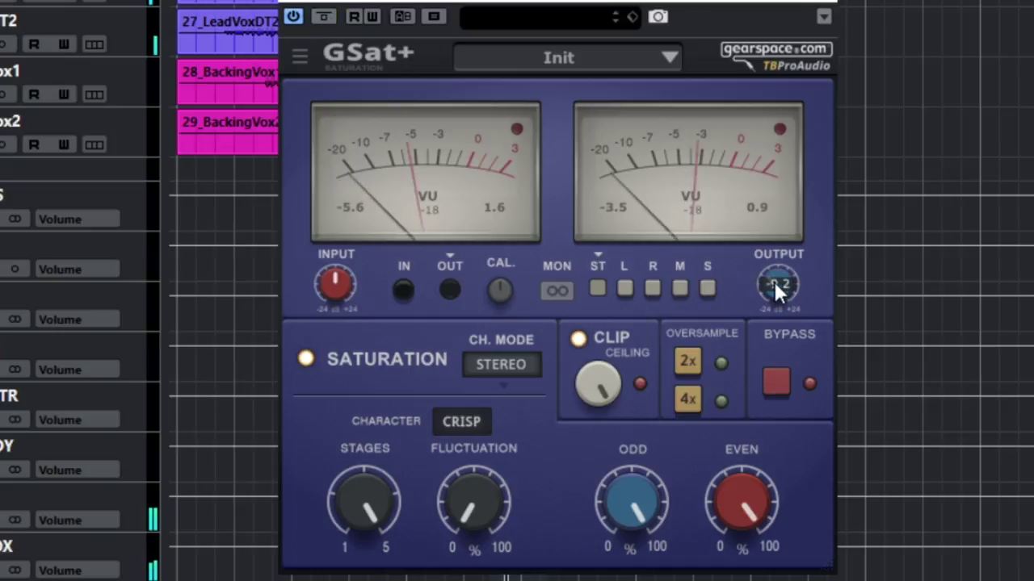
pyautogui.moveTo(648, 501); pyautogui.dragTo(647, 515)
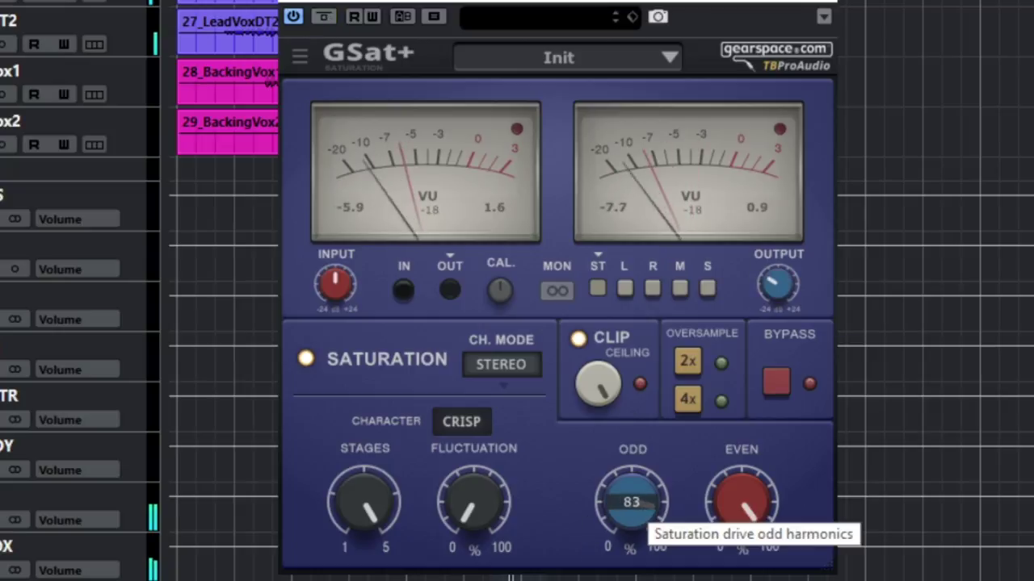
# Step: Switch to the classic character with odd harmonics back at 100 and compare against dry
pyautogui.click(463, 424)
pyautogui.click(469, 529)
pyautogui.moveTo(621, 512); pyautogui.dragTo(621, 493)
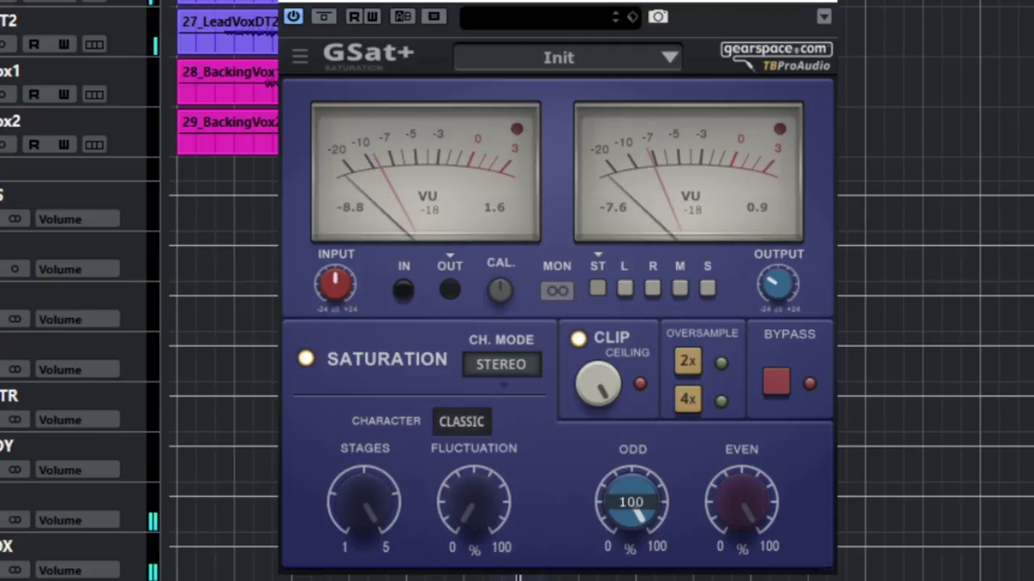
pyautogui.click(324, 17)
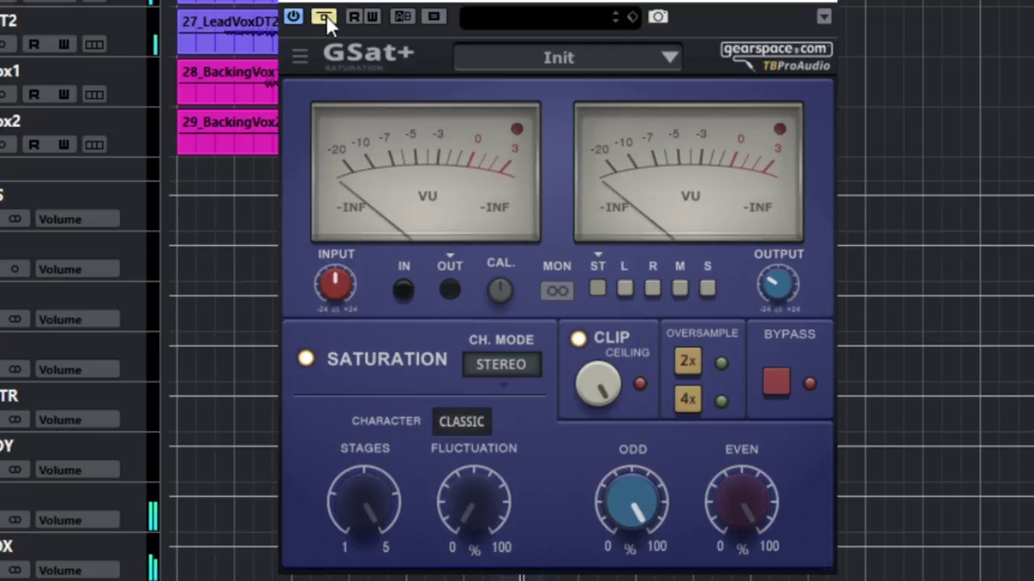
pyautogui.click(324, 17)
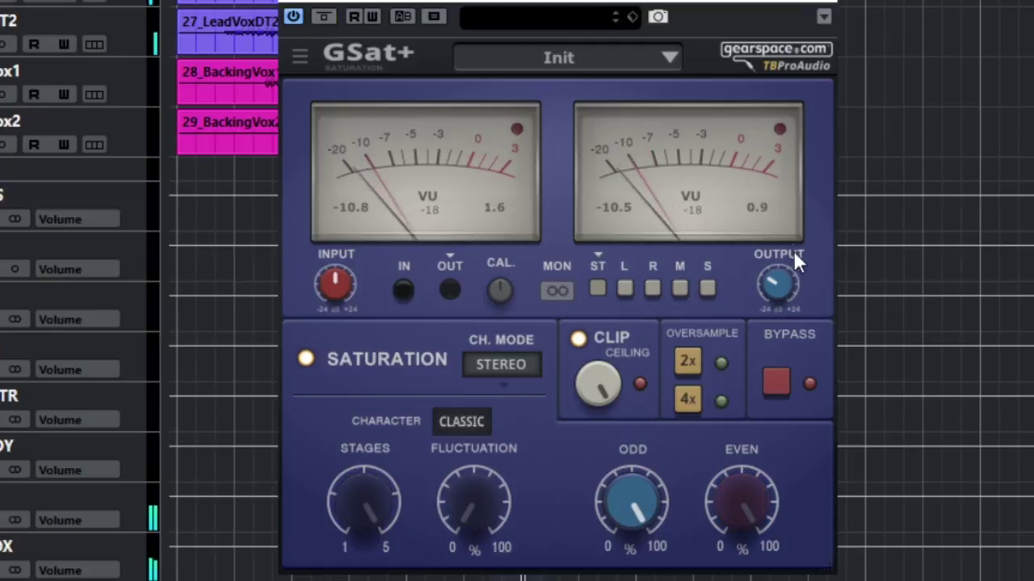
pyautogui.click(463, 423)
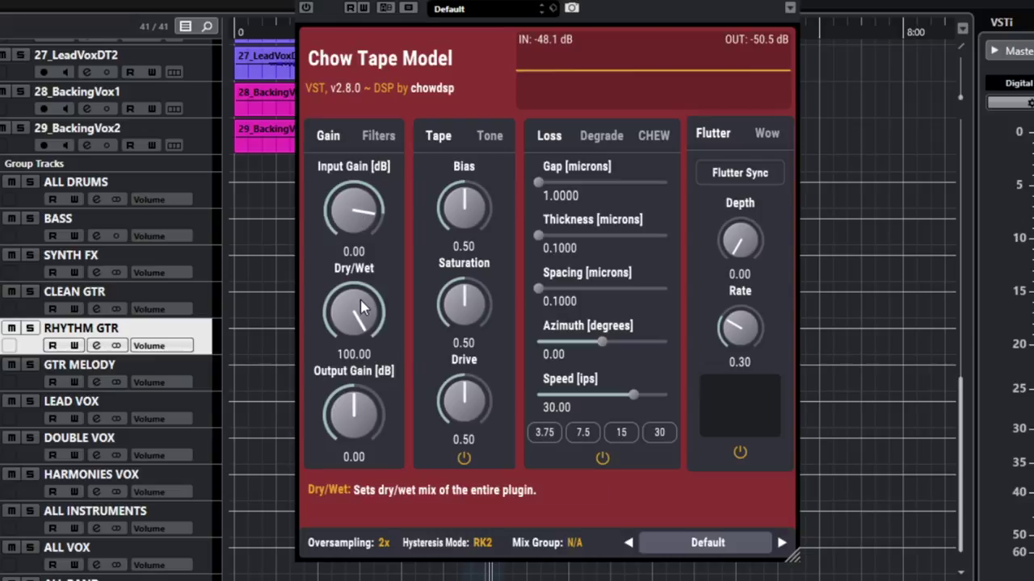
pyautogui.moveTo(363, 311); pyautogui.dragTo(359, 278)
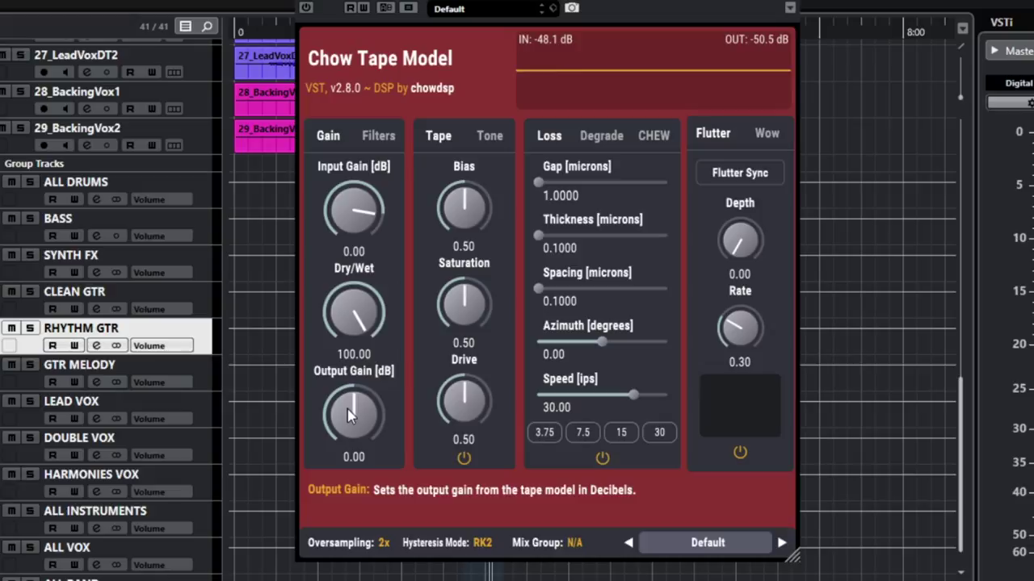
pyautogui.click(376, 139)
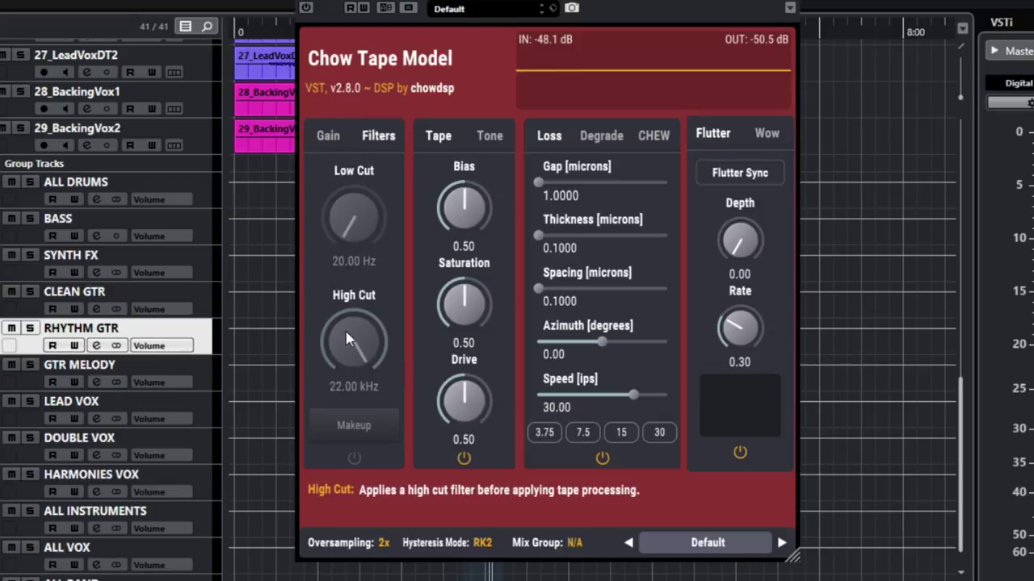
pyautogui.click(353, 456)
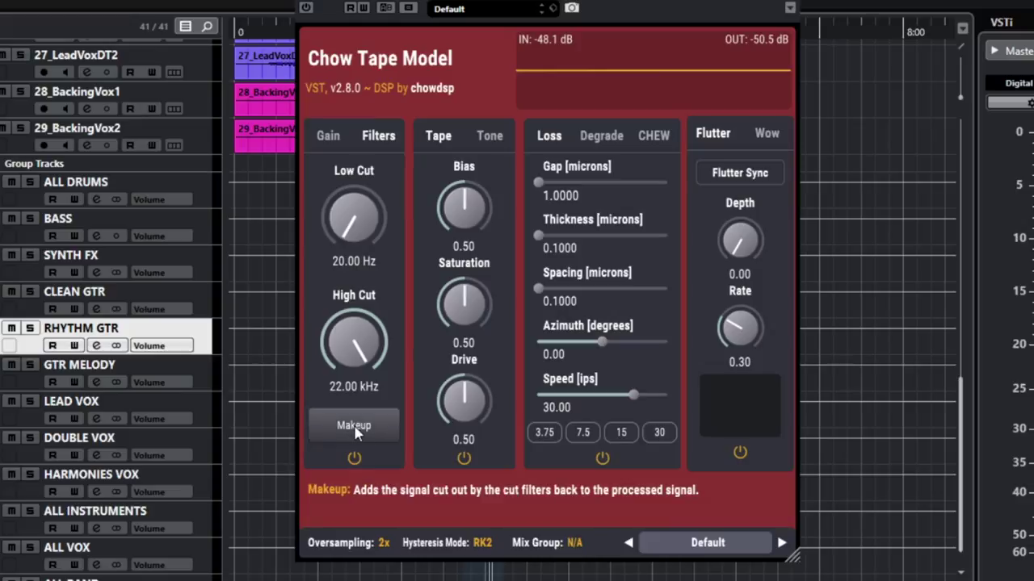
pyautogui.click(355, 429)
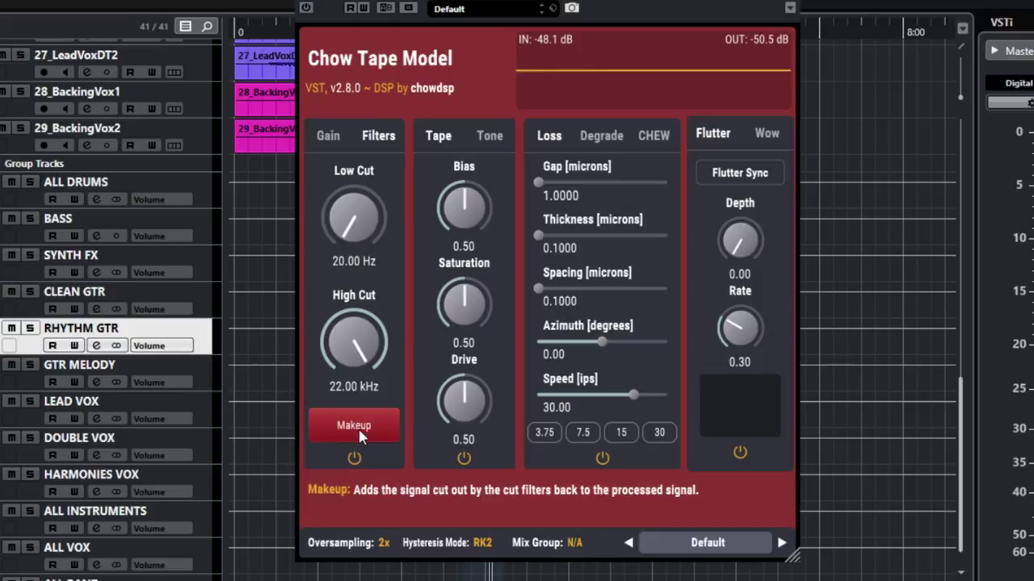
pyautogui.click(354, 458)
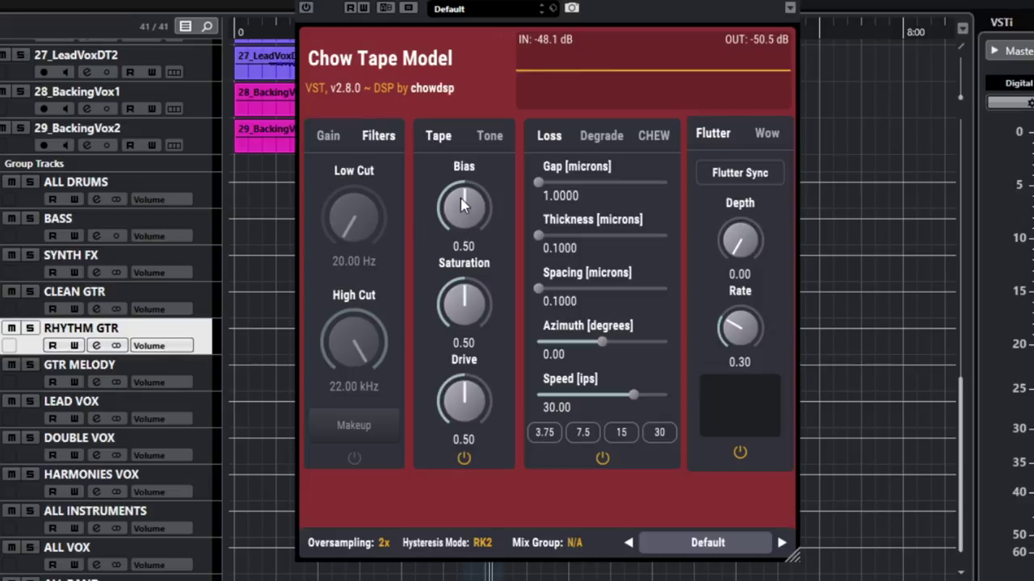
pyautogui.moveTo(462, 203); pyautogui.dragTo(466, 209)
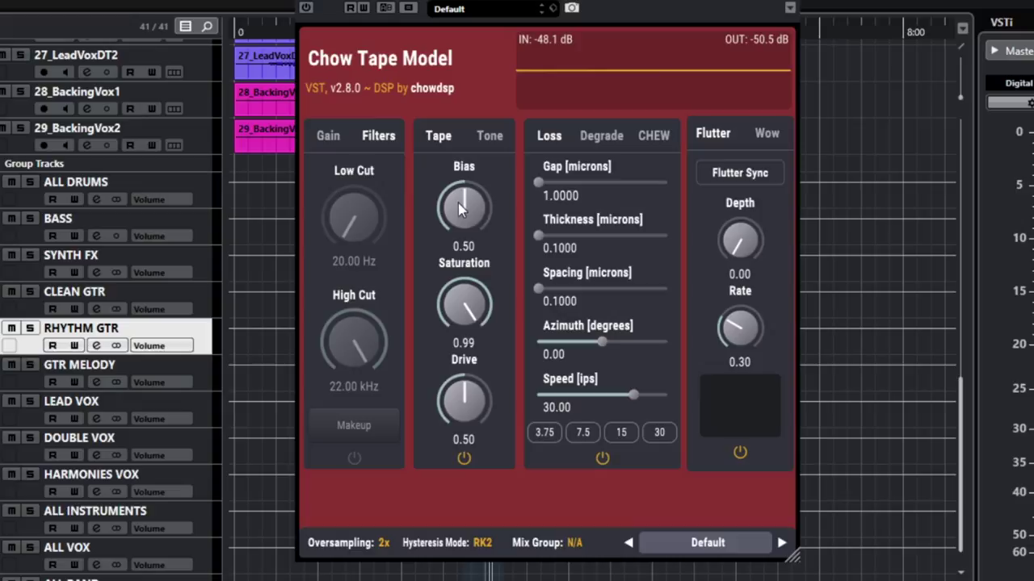
pyautogui.moveTo(462, 402); pyautogui.dragTo(454, 296)
pyautogui.click(489, 135)
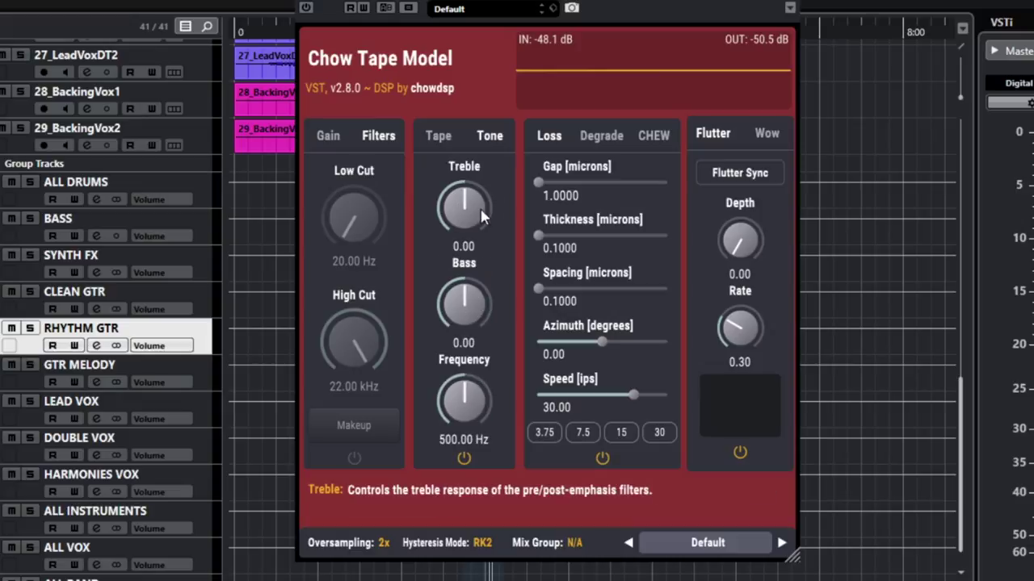
pyautogui.moveTo(466, 207); pyautogui.dragTo(454, 226)
pyautogui.moveTo(463, 305); pyautogui.dragTo(468, 266)
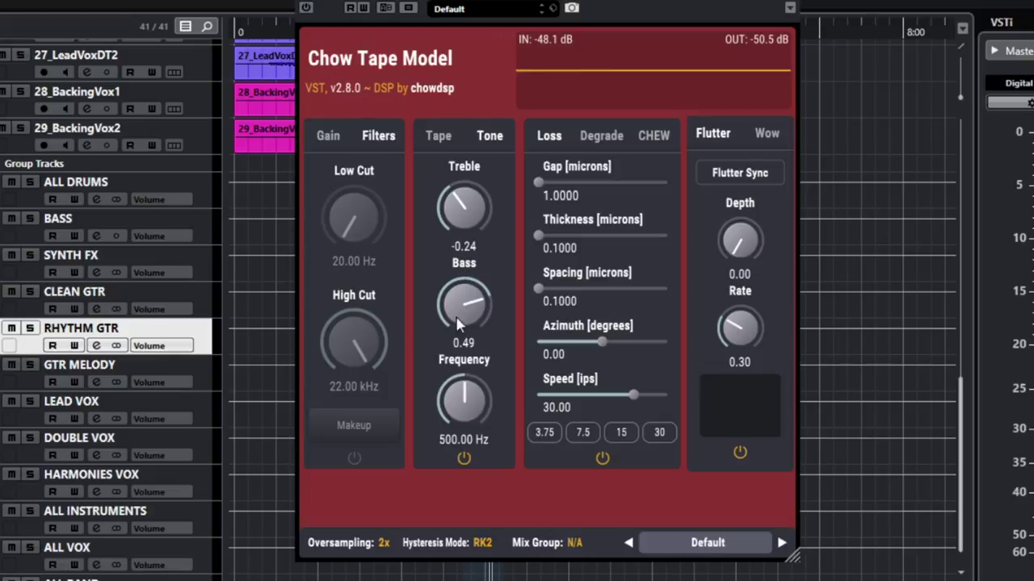
pyautogui.moveTo(463, 411); pyautogui.dragTo(466, 412)
pyautogui.doubleClick(467, 408)
pyautogui.doubleClick(463, 207)
pyautogui.doubleClick(464, 304)
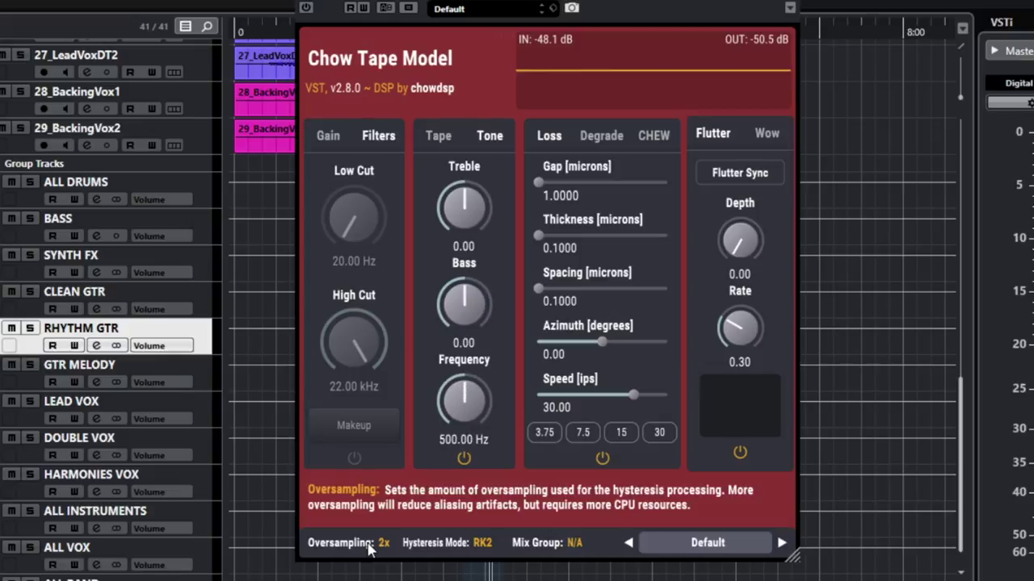
pyautogui.click(371, 550)
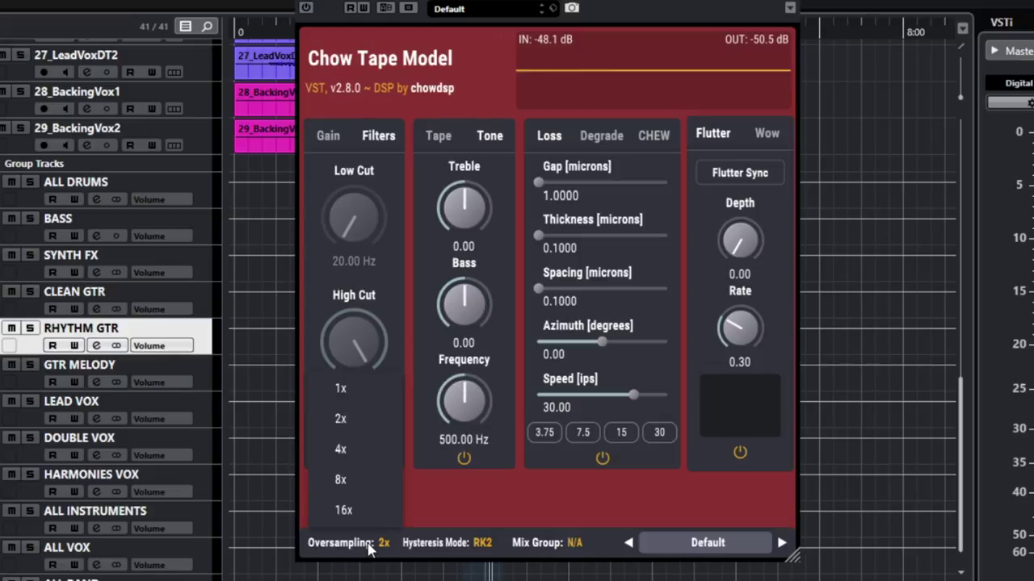
pyautogui.click(430, 495)
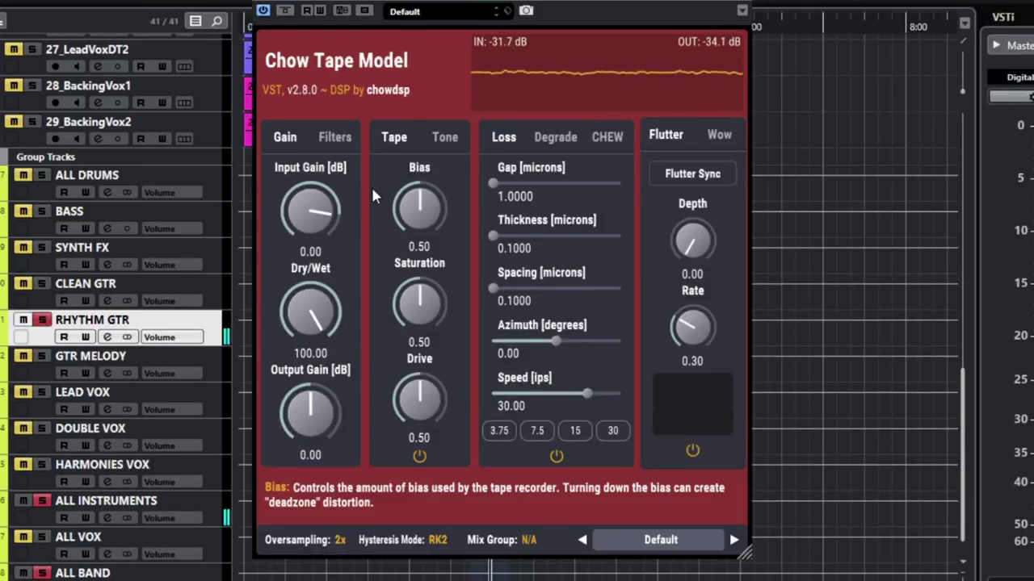
# Step: Max out tape bias, saturation and drive, with output gain at -7.92
pyautogui.moveTo(416, 209); pyautogui.dragTo(418, 122)
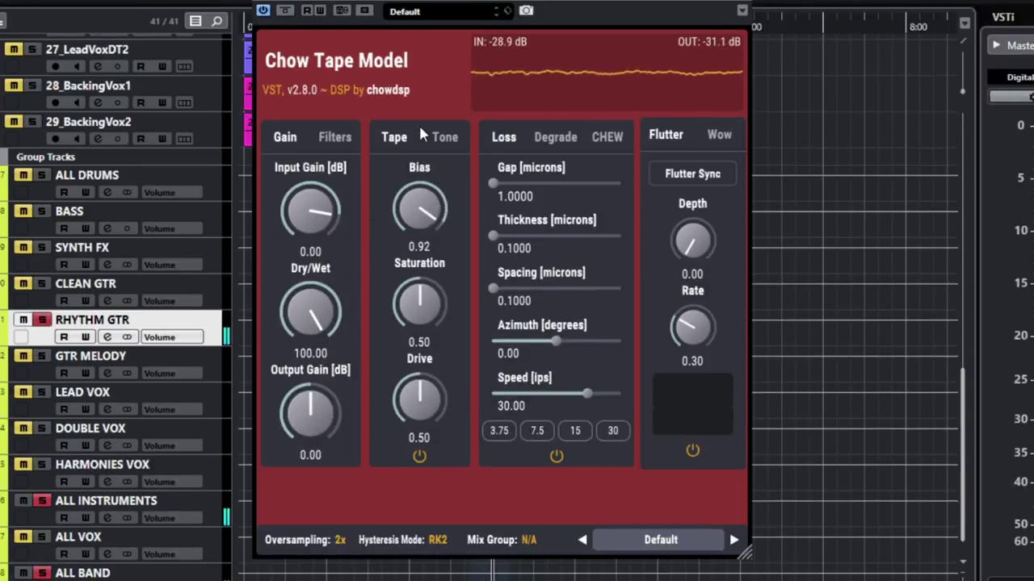
pyautogui.moveTo(416, 303); pyautogui.dragTo(415, 186)
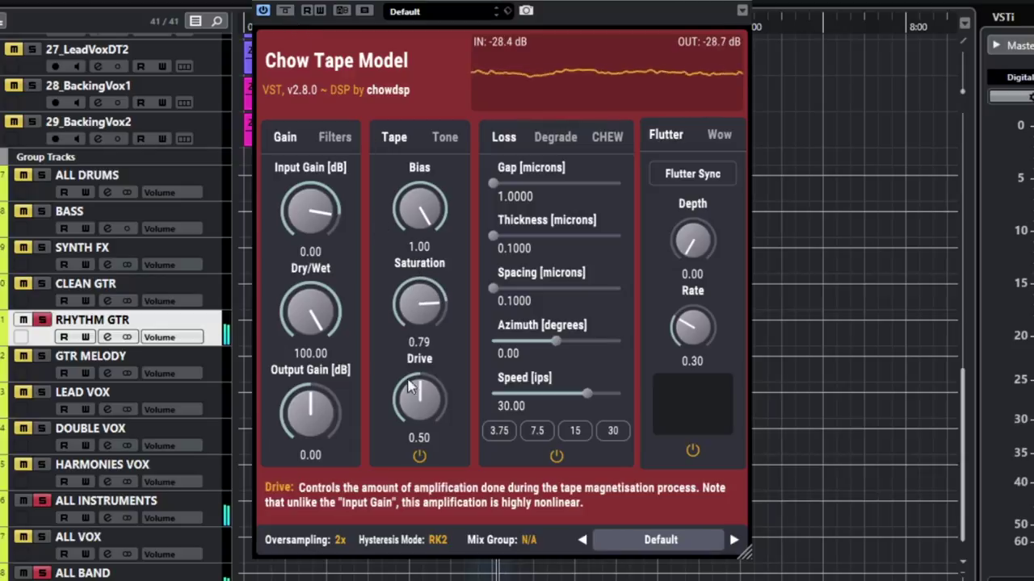
pyautogui.moveTo(418, 396); pyautogui.dragTo(418, 388)
pyautogui.moveTo(310, 405); pyautogui.dragTo(313, 453)
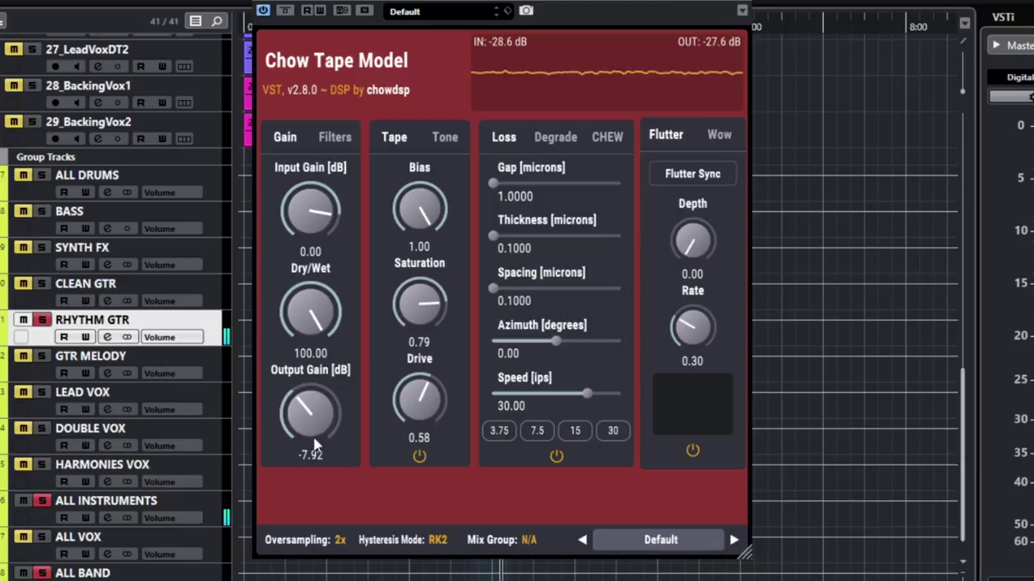
pyautogui.moveTo(419, 399); pyautogui.dragTo(412, 305)
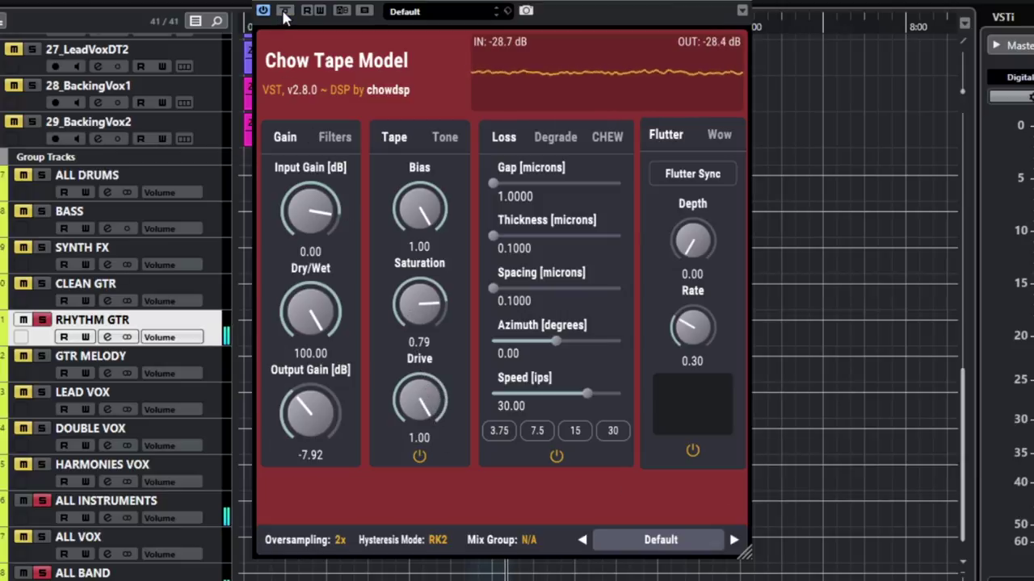
# Step: Set the tone treble to 0.20 and bass to -0.21, then A/B dry against fully wet
pyautogui.click(445, 136)
pyautogui.moveTo(419, 206)
pyautogui.mouseDown()
pyautogui.moveTo(408, 130)
pyautogui.moveTo(415, 172)
pyautogui.mouseUp()
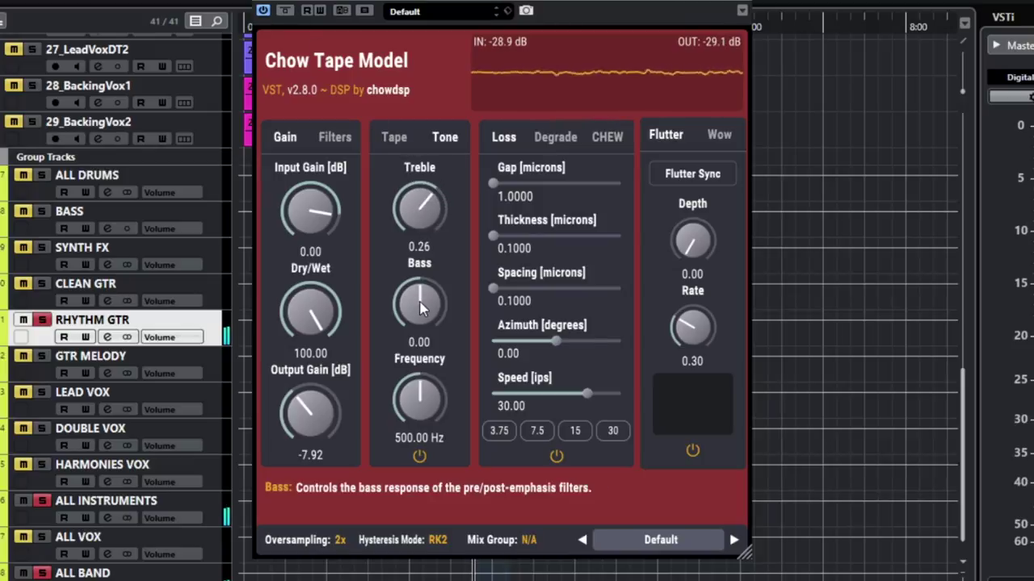
pyautogui.moveTo(419, 307)
pyautogui.mouseDown()
pyautogui.moveTo(412, 404)
pyautogui.moveTo(414, 287)
pyautogui.moveTo(414, 339)
pyautogui.mouseUp()
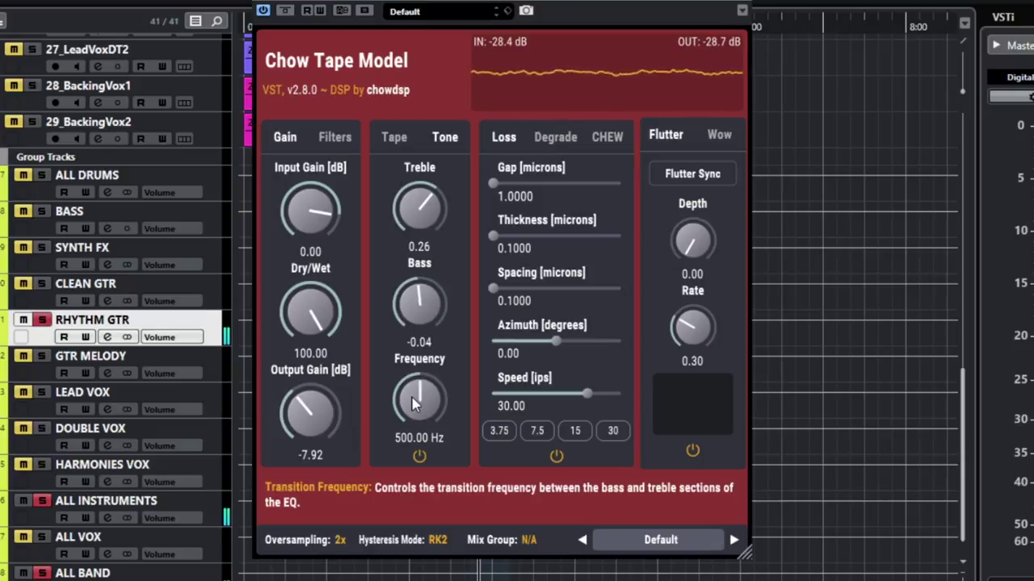
pyautogui.moveTo(413, 297); pyautogui.dragTo(414, 311)
pyautogui.moveTo(419, 208); pyautogui.dragTo(419, 214)
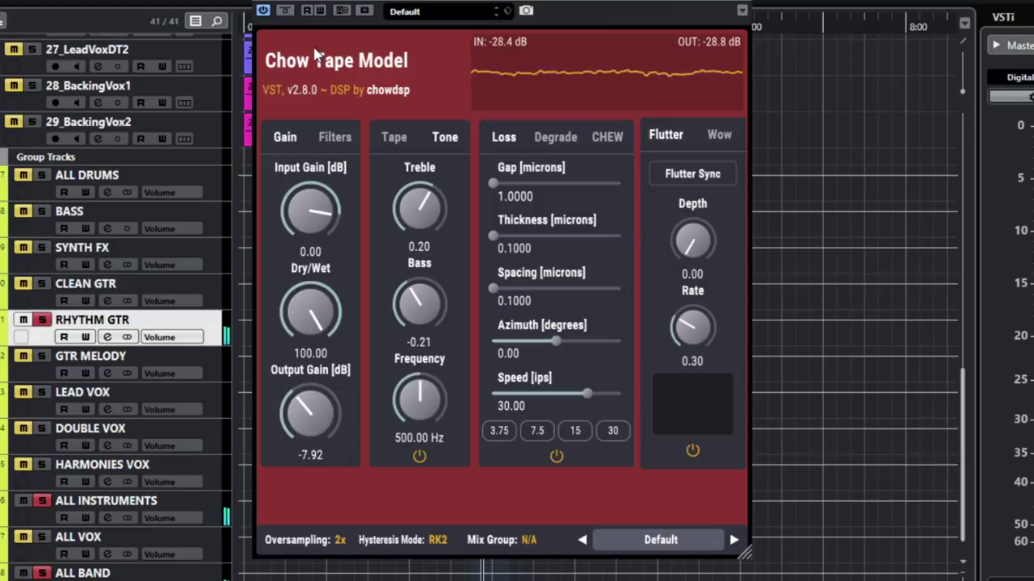
pyautogui.moveTo(310, 313); pyautogui.dragTo(307, 468)
pyautogui.moveTo(305, 535); pyautogui.dragTo(310, 315)
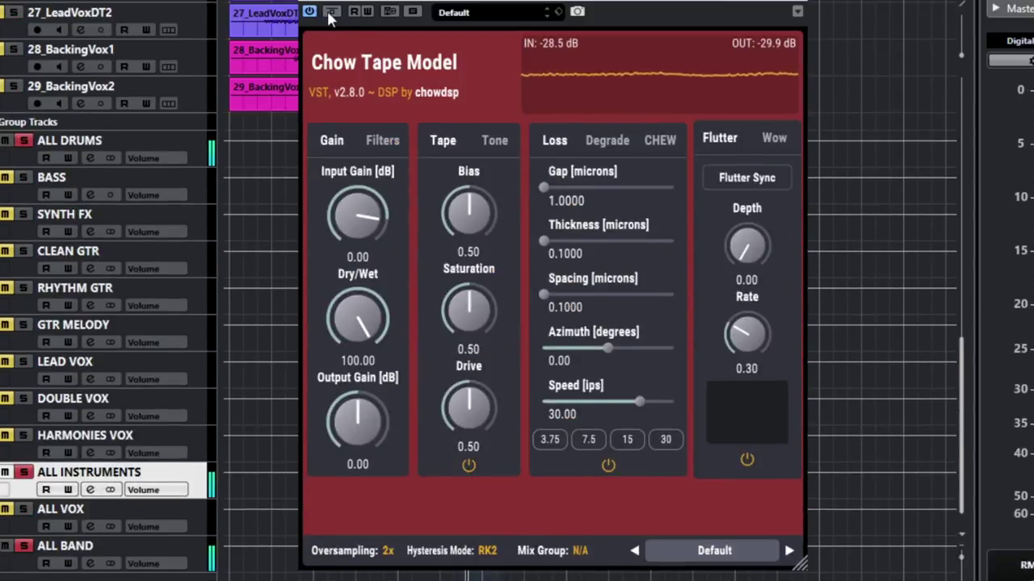
# Step: Push tape bias to 0.84 and saturation and drive to 1.00, output to −9.60, A/B-ing with bypass
pyautogui.moveTo(468, 211); pyautogui.dragTo(462, 165)
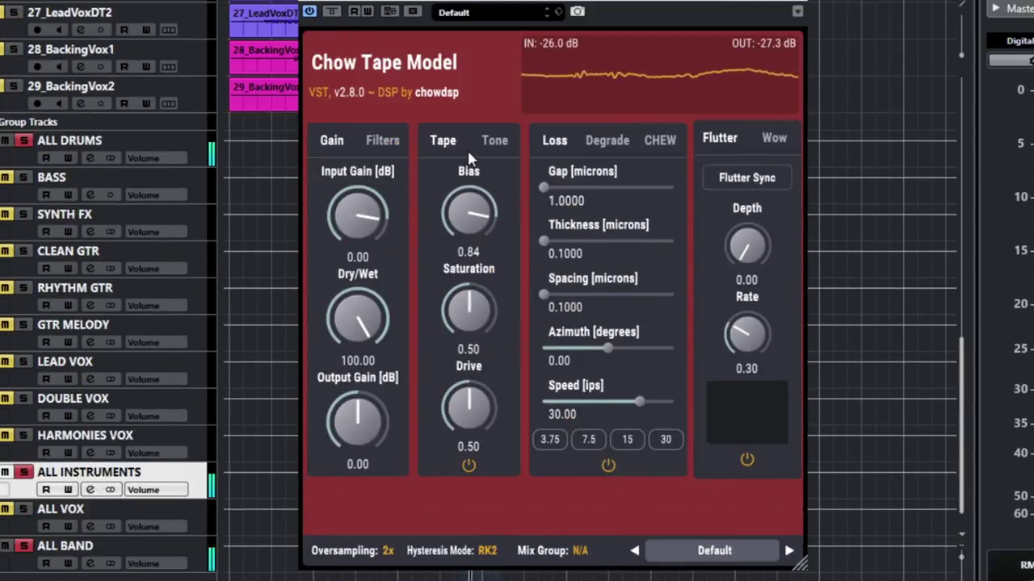
pyautogui.moveTo(464, 321); pyautogui.dragTo(464, 271)
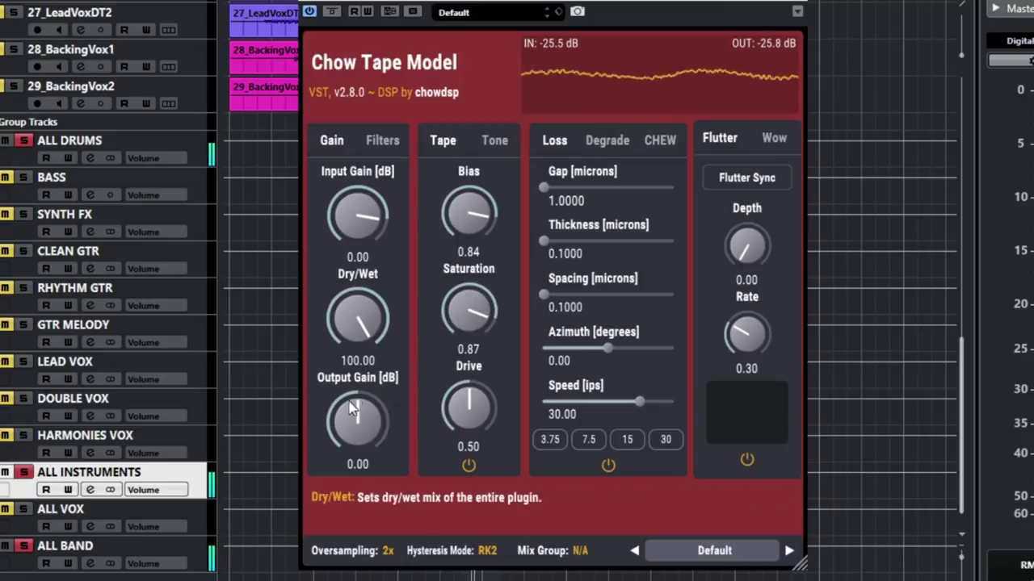
pyautogui.moveTo(355, 418); pyautogui.dragTo(351, 444)
pyautogui.moveTo(468, 407); pyautogui.dragTo(464, 342)
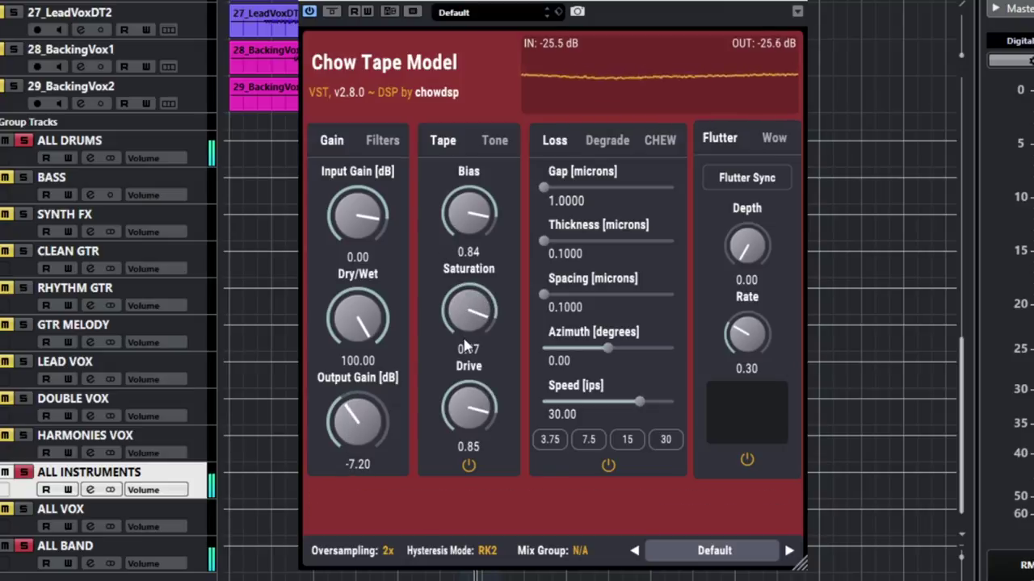
pyautogui.moveTo(350, 409); pyautogui.dragTo(350, 428)
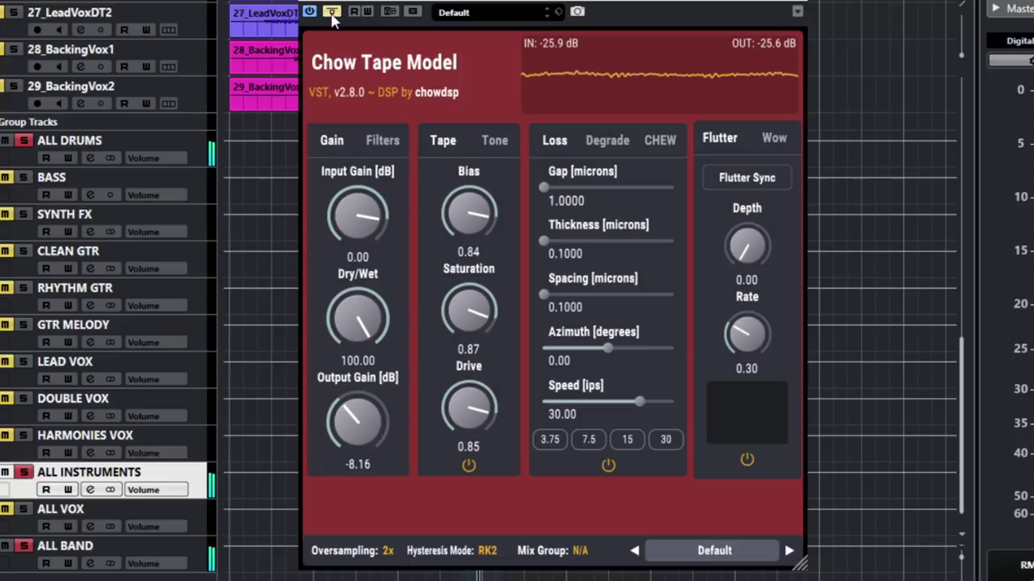
pyautogui.moveTo(471, 408); pyautogui.dragTo(476, 387)
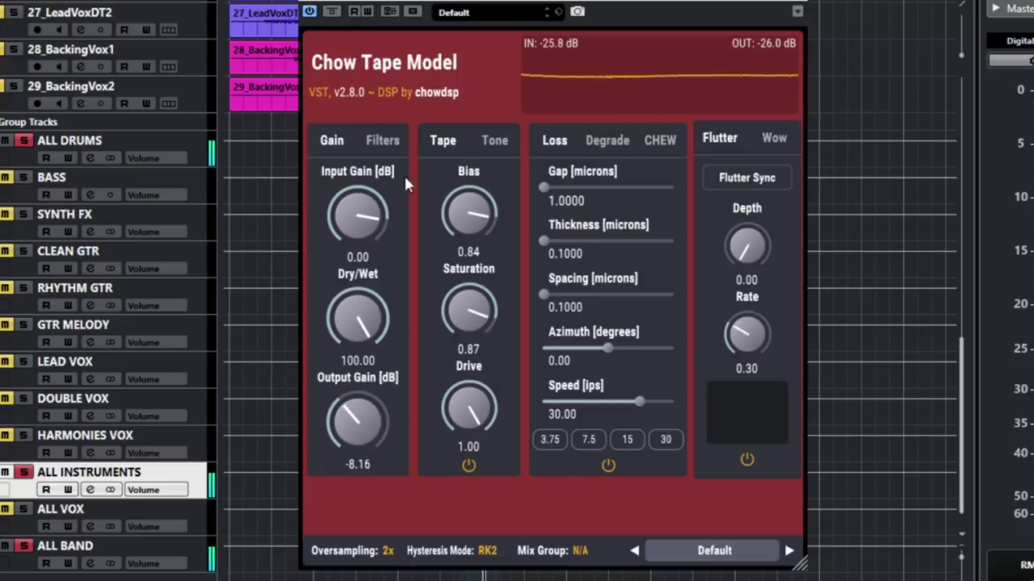
pyautogui.moveTo(472, 311); pyautogui.dragTo(484, 274)
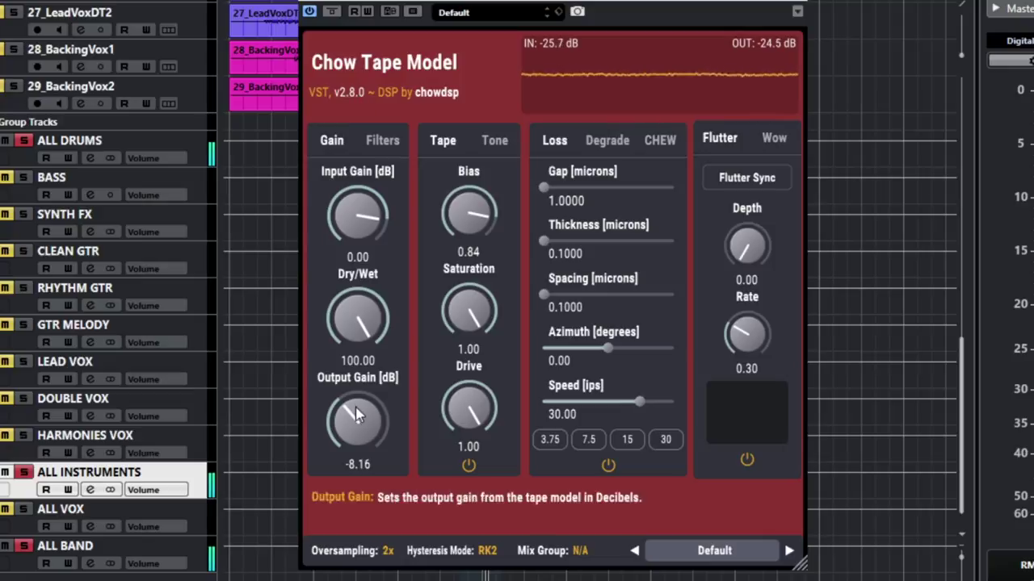
pyautogui.moveTo(357, 420); pyautogui.dragTo(357, 440)
pyautogui.click(330, 12)
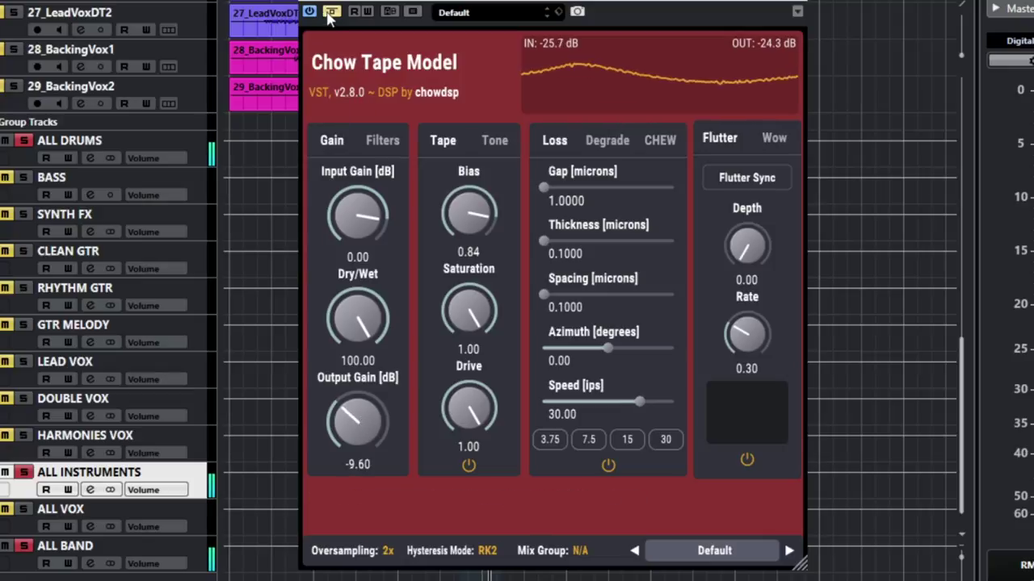
pyautogui.click(329, 13)
# Step: Set Low Cut to 20 Hz, switch off the Filters section and drop Output Gain to −12 dB
pyautogui.click(382, 140)
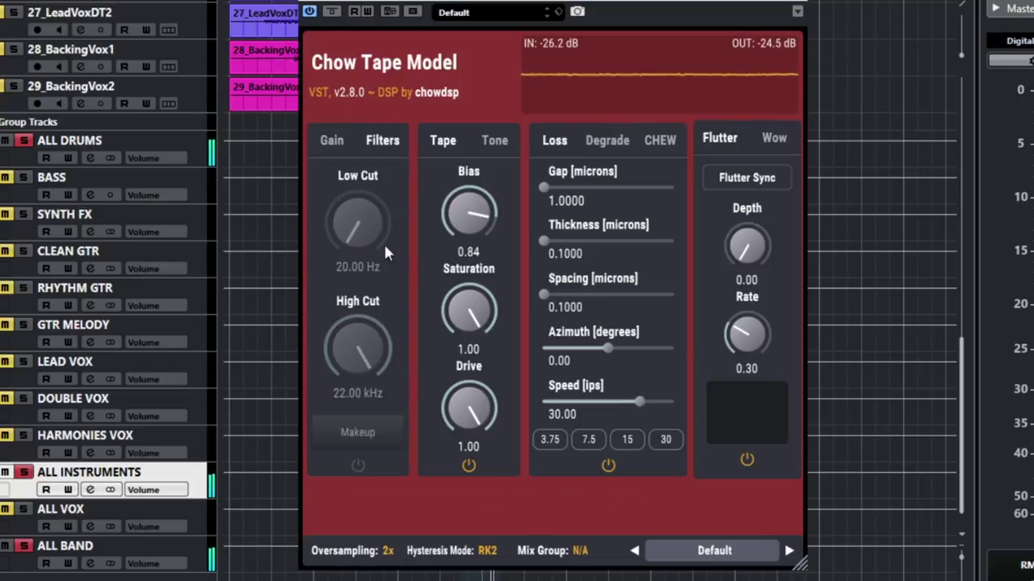
pyautogui.moveTo(367, 340)
pyautogui.mouseDown()
pyautogui.moveTo(355, 513)
pyautogui.moveTo(357, 347)
pyautogui.mouseUp()
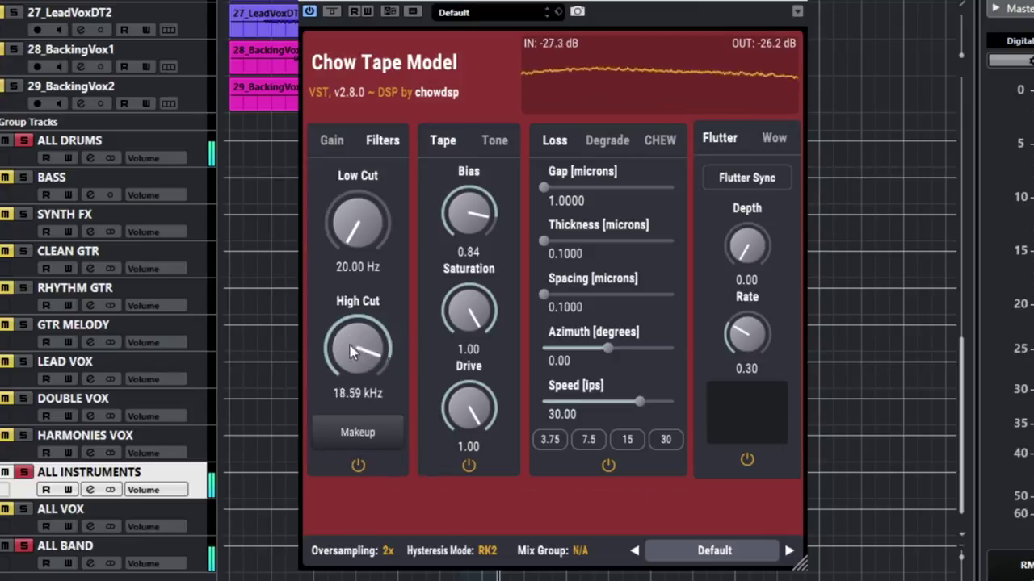
pyautogui.moveTo(357, 218); pyautogui.dragTo(353, 42)
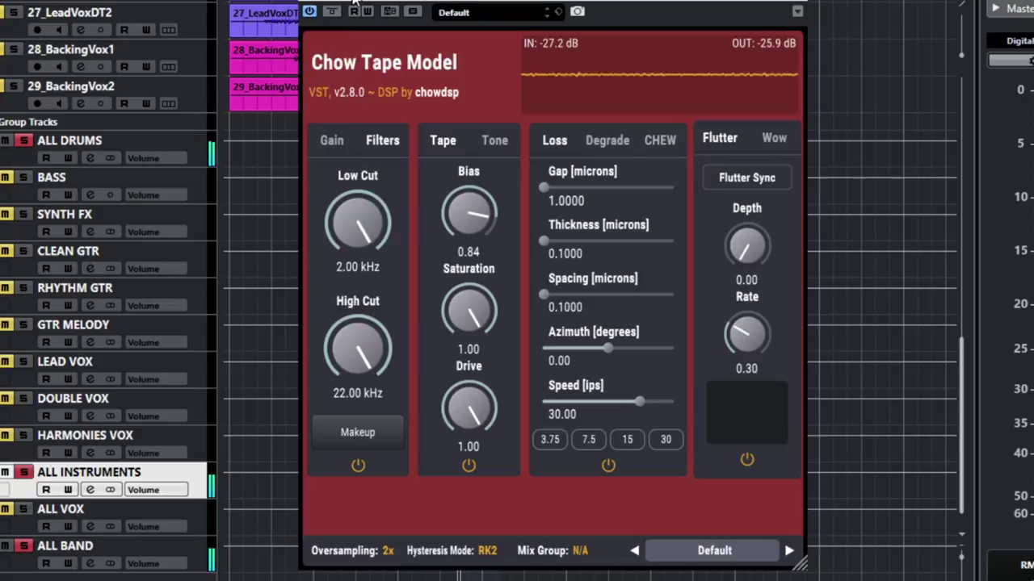
pyautogui.moveTo(353, 3); pyautogui.dragTo(319, 294)
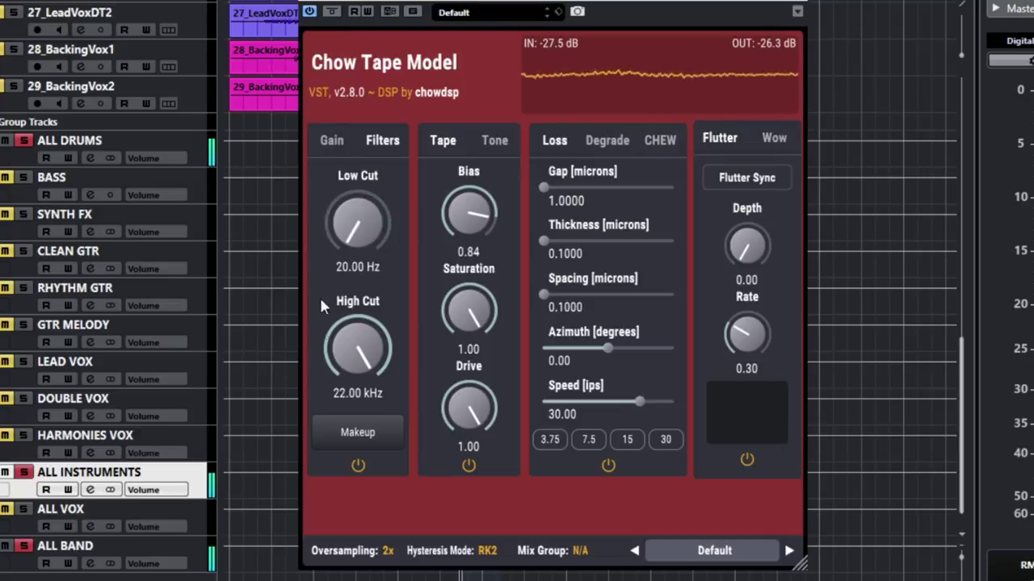
pyautogui.click(357, 439)
pyautogui.click(358, 464)
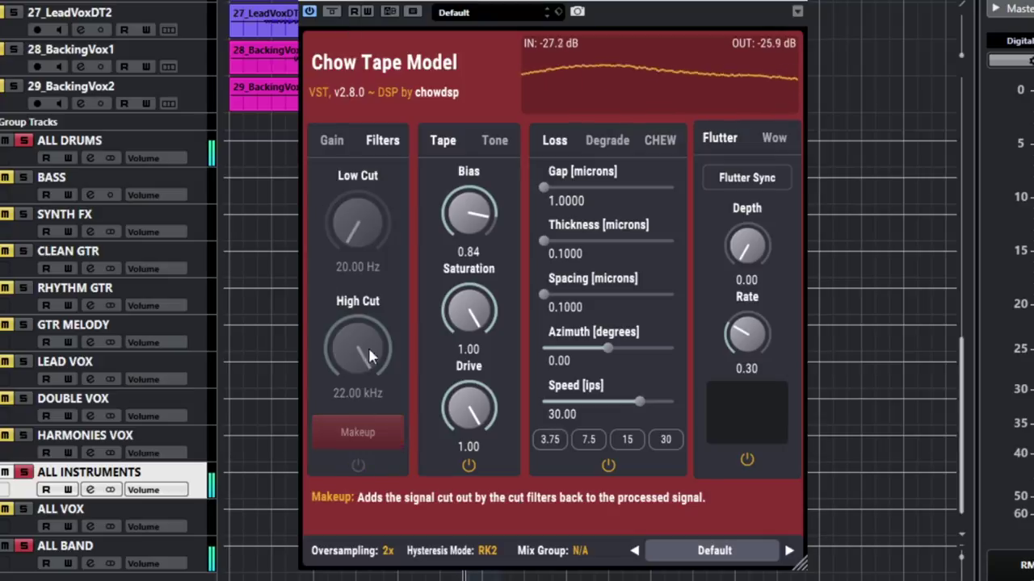
pyautogui.click(333, 142)
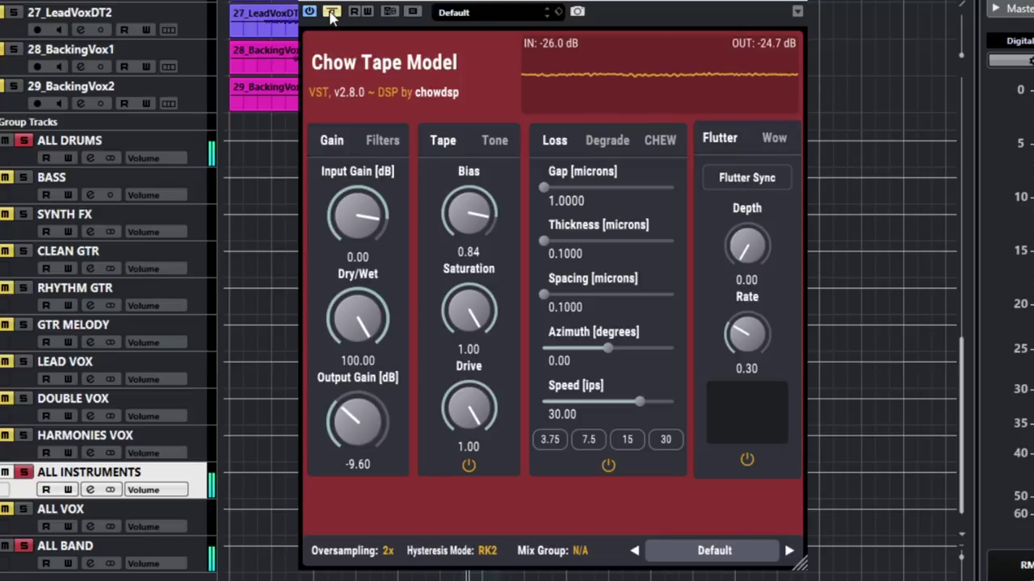
pyautogui.moveTo(360, 420); pyautogui.dragTo(361, 429)
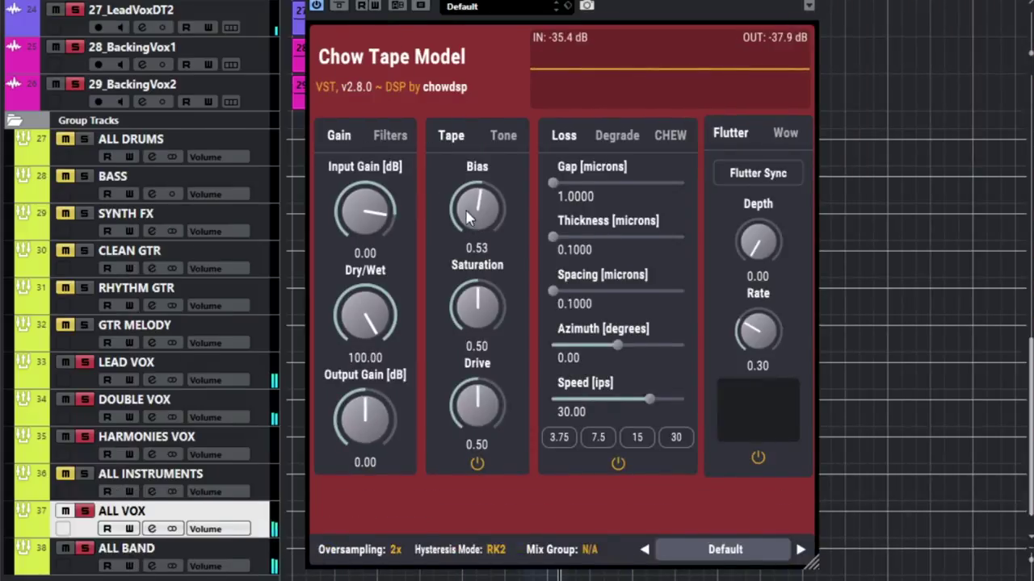
# Step: Raise the ALL VOX tape bias, saturation and drive to 1.00 with output gain at −9.60 dB
pyautogui.moveTo(477, 208); pyautogui.dragTo(472, 153)
pyautogui.moveTo(474, 305); pyautogui.dragTo(465, 211)
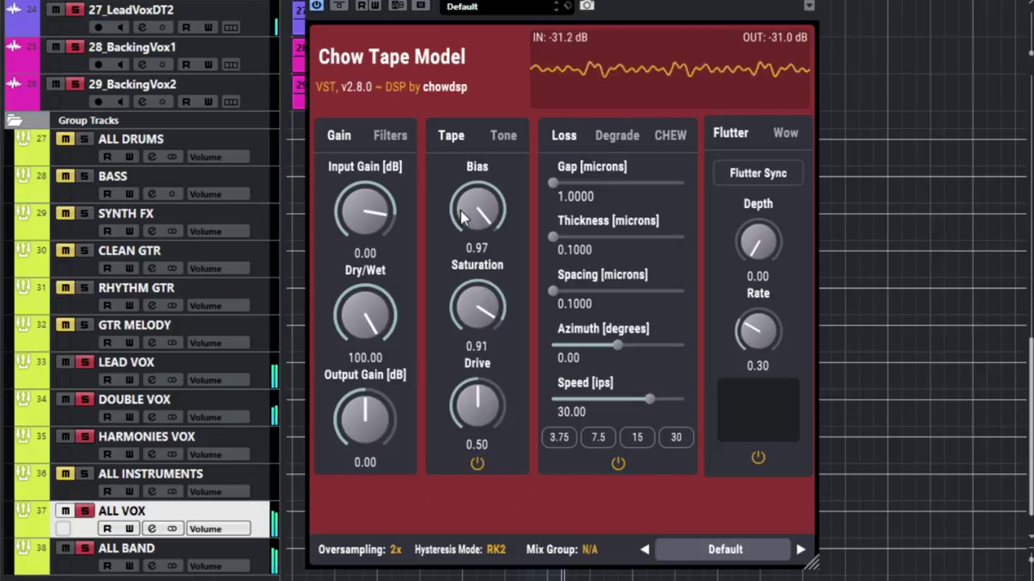
pyautogui.moveTo(381, 402); pyautogui.dragTo(371, 437)
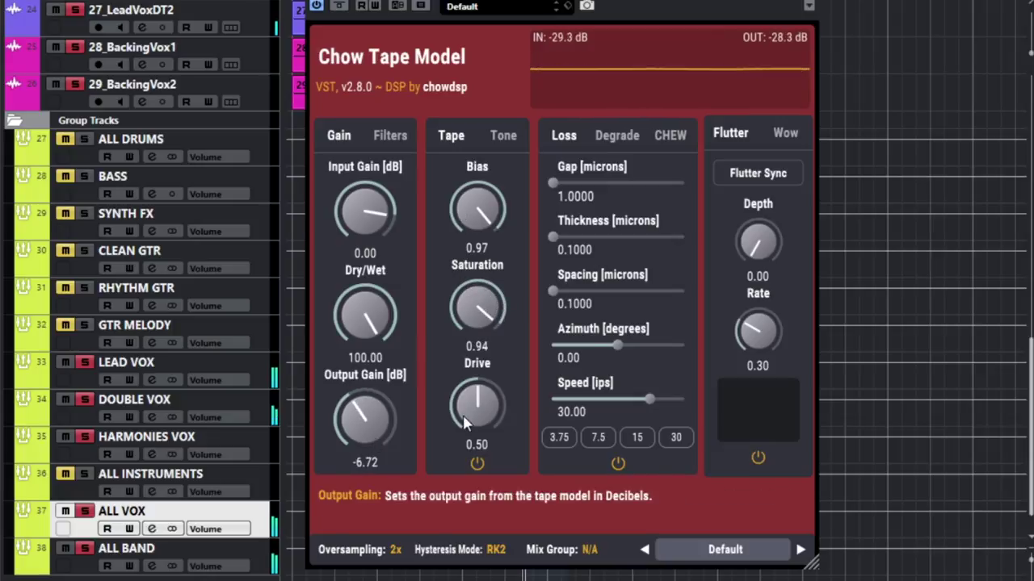
pyautogui.moveTo(462, 416); pyautogui.dragTo(477, 300)
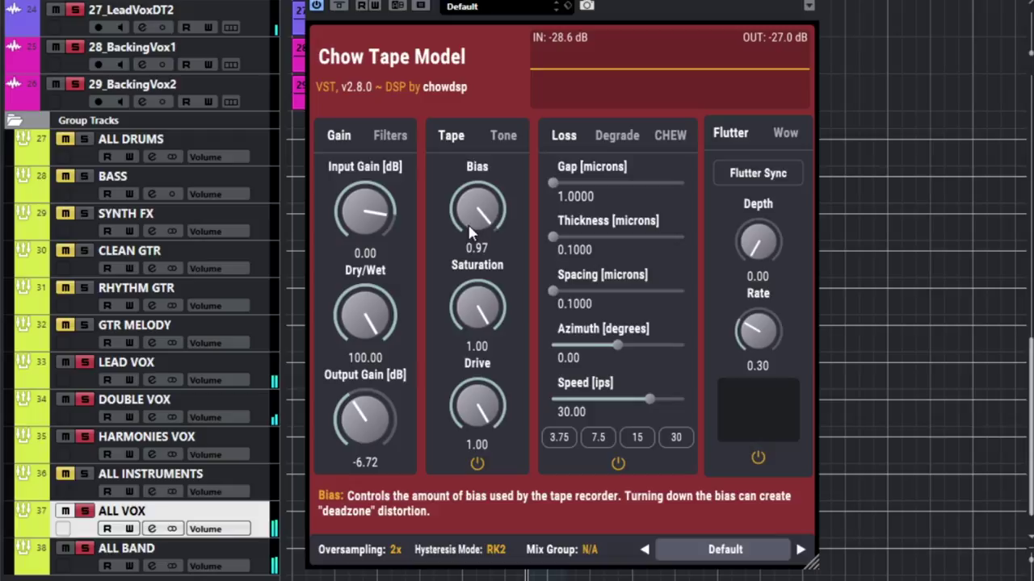
pyautogui.moveTo(477, 222); pyautogui.dragTo(475, 215)
pyautogui.moveTo(362, 404); pyautogui.dragTo(359, 412)
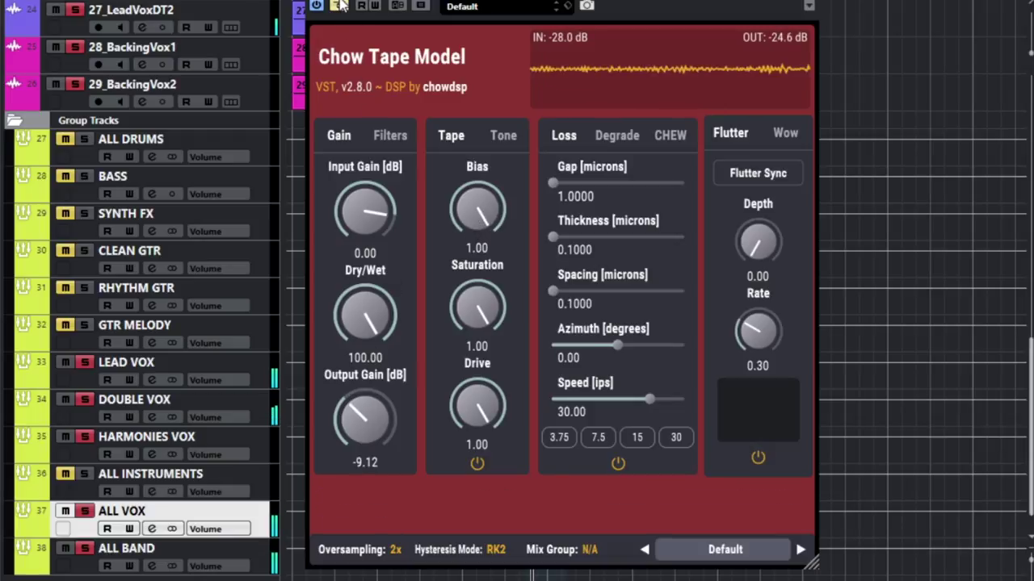
pyautogui.moveTo(364, 397); pyautogui.dragTo(370, 414)
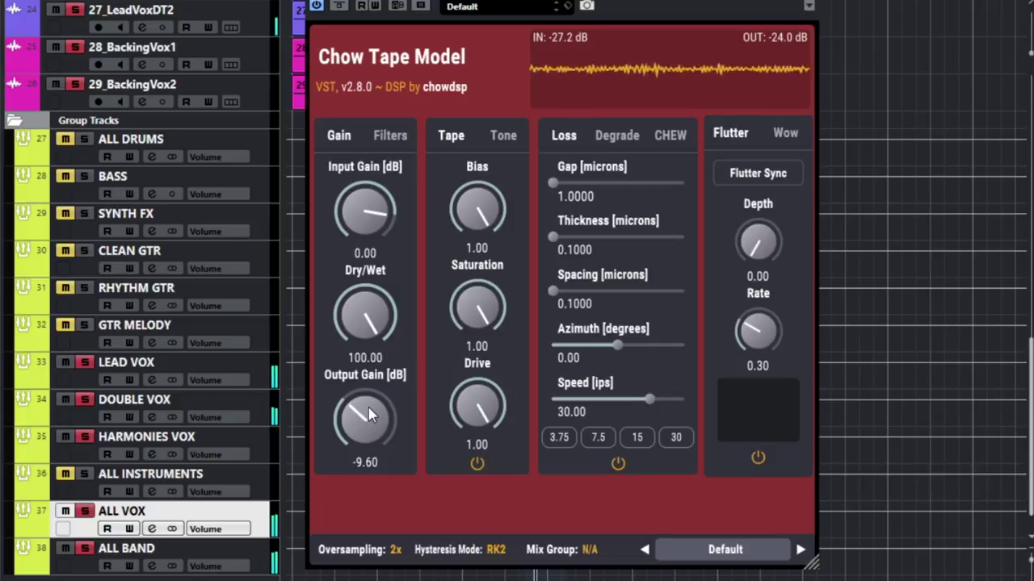
# Step: Boost the tape Treble and set the tone frequency to about 1.20 kHz
pyautogui.click(503, 135)
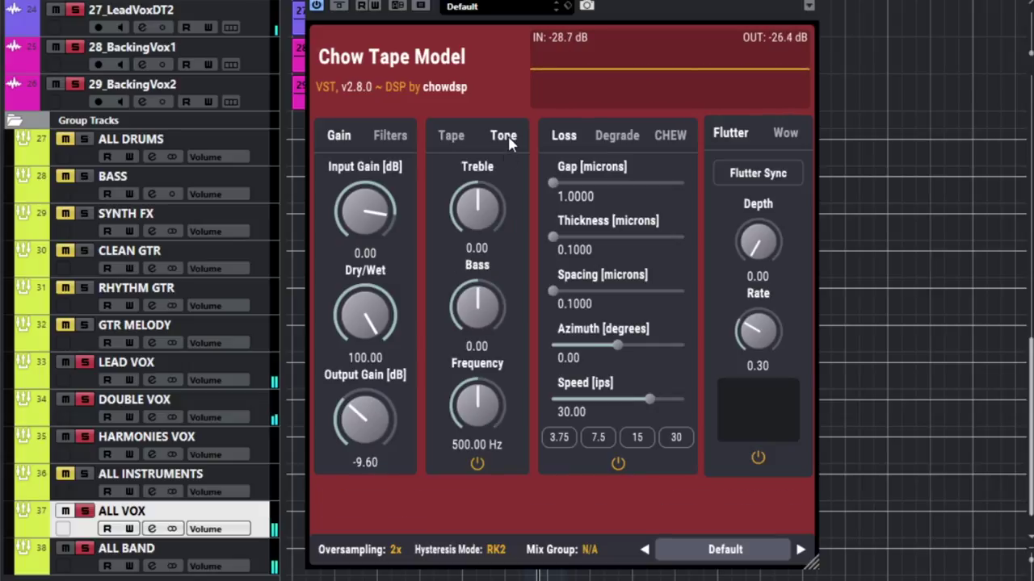
pyautogui.moveTo(477, 206)
pyautogui.mouseDown()
pyautogui.moveTo(478, 103)
pyautogui.moveTo(473, 159)
pyautogui.mouseUp()
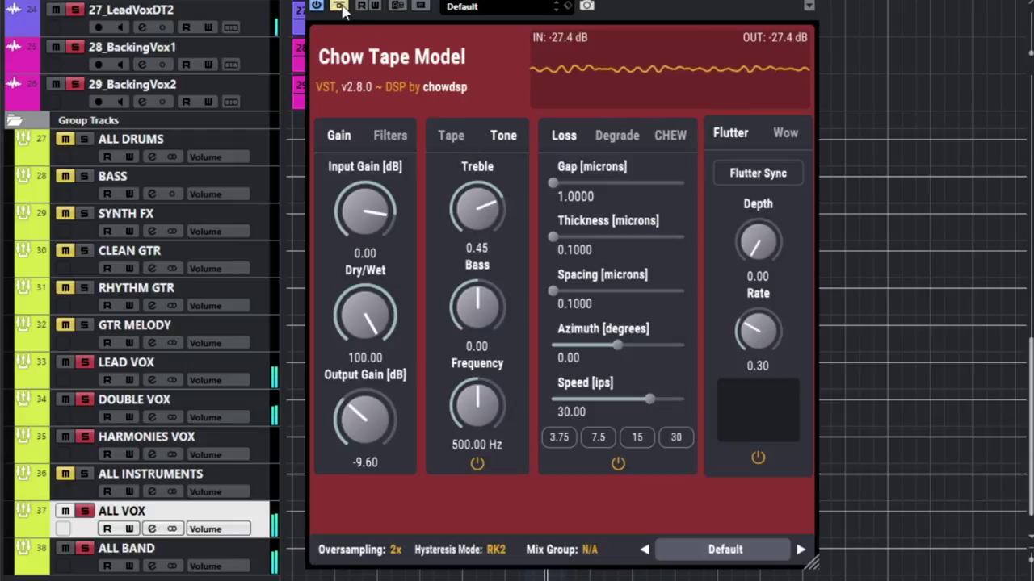
pyautogui.moveTo(483, 397)
pyautogui.mouseDown()
pyautogui.moveTo(474, 347)
pyautogui.moveTo(475, 383)
pyautogui.mouseUp()
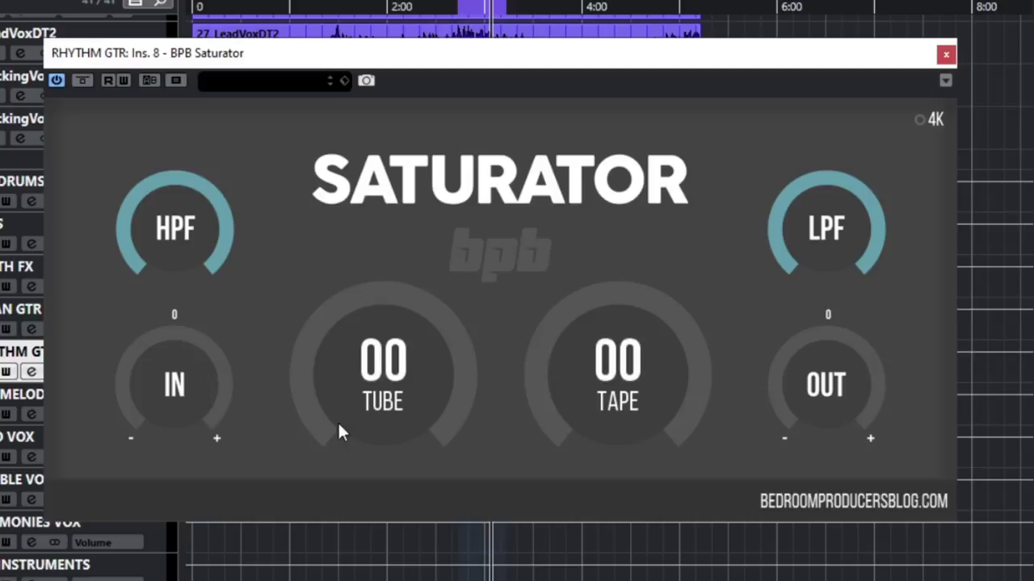
pyautogui.moveTo(324, 431); pyautogui.dragTo(309, 316)
pyautogui.moveTo(544, 420)
pyautogui.mouseDown()
pyautogui.moveTo(560, 274)
pyautogui.moveTo(524, 456)
pyautogui.mouseUp()
pyautogui.moveTo(212, 267)
pyautogui.mouseDown()
pyautogui.moveTo(227, 227)
pyautogui.moveTo(227, 147)
pyautogui.moveTo(216, 301)
pyautogui.mouseUp()
pyautogui.moveTo(787, 203)
pyautogui.mouseDown()
pyautogui.moveTo(778, 362)
pyautogui.moveTo(764, 380)
pyautogui.mouseUp()
pyautogui.moveTo(830, 341)
pyautogui.mouseDown()
pyautogui.moveTo(824, 381)
pyautogui.moveTo(822, 335)
pyautogui.mouseUp()
pyautogui.moveTo(557, 428)
pyautogui.mouseDown()
pyautogui.moveTo(554, 353)
pyautogui.moveTo(546, 397)
pyautogui.moveTo(330, 425)
pyautogui.mouseUp()
pyautogui.moveTo(565, 440)
pyautogui.mouseDown()
pyautogui.moveTo(562, 400)
pyautogui.moveTo(562, 437)
pyautogui.mouseUp()
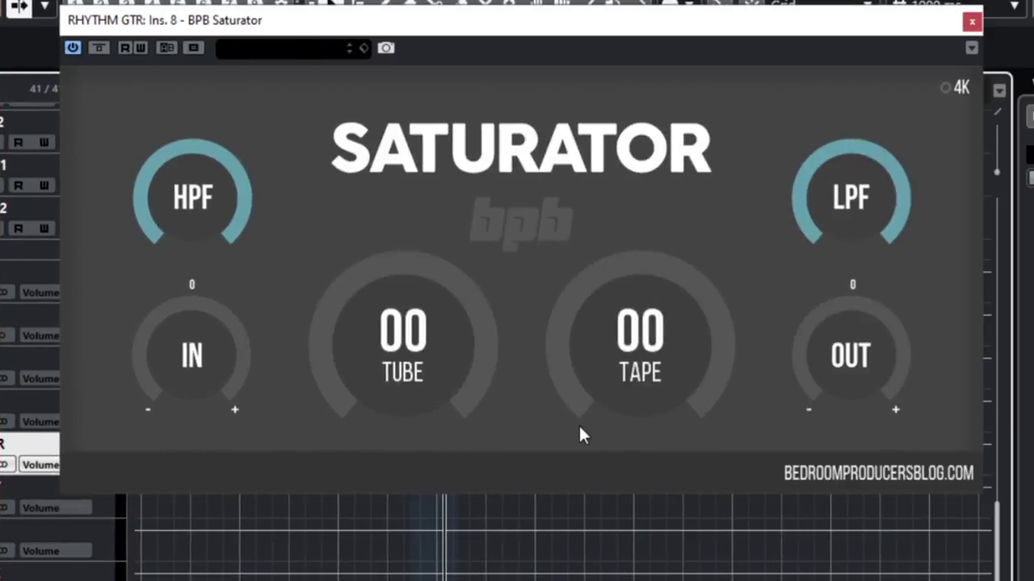
# Step: Raise RHYTHM GTR tape saturation to 46 while lowering output, comparing against bypass
pyautogui.click(94, 47)
pyautogui.click(97, 48)
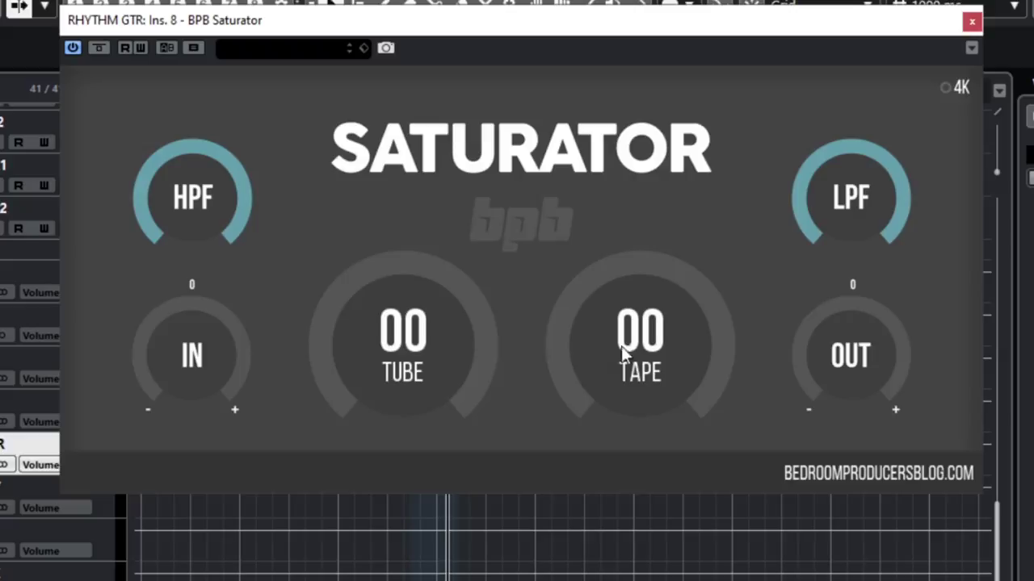
pyautogui.moveTo(579, 400)
pyautogui.mouseDown()
pyautogui.moveTo(574, 359)
pyautogui.moveTo(586, 349)
pyautogui.mouseUp()
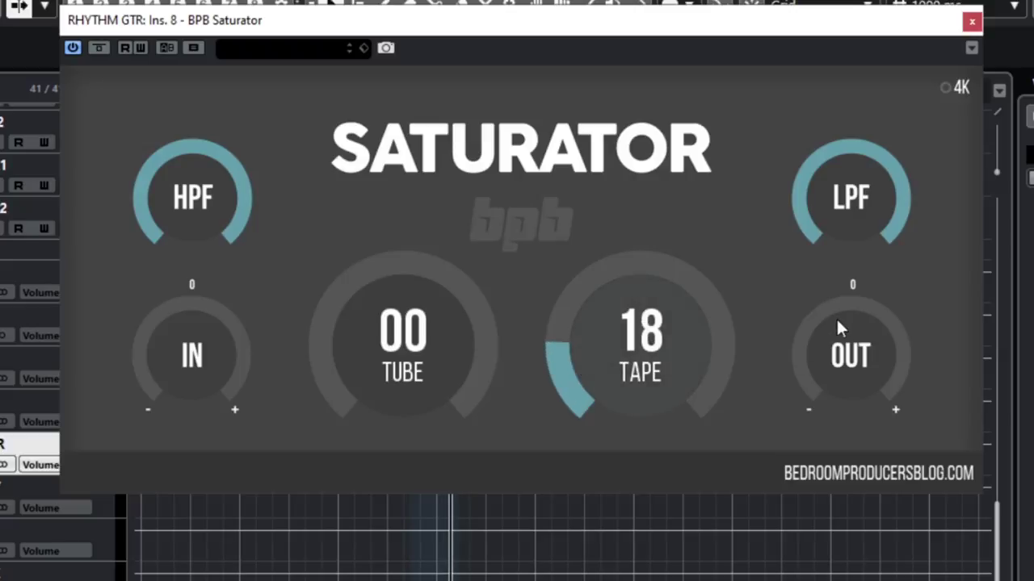
pyautogui.moveTo(836, 327); pyautogui.dragTo(819, 369)
pyautogui.moveTo(563, 355); pyautogui.dragTo(562, 331)
pyautogui.moveTo(808, 318); pyautogui.dragTo(809, 353)
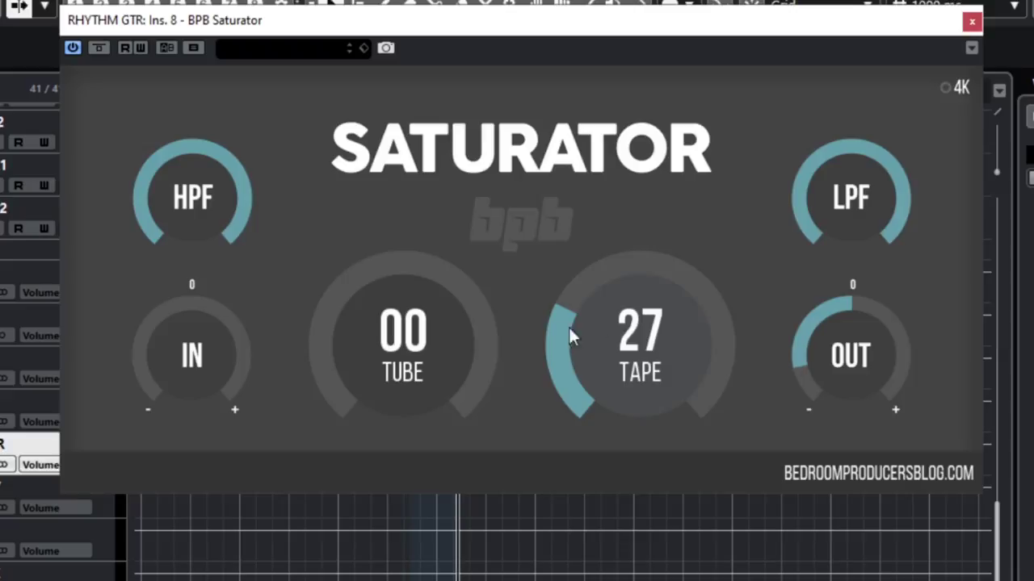
pyautogui.moveTo(569, 328); pyautogui.dragTo(564, 307)
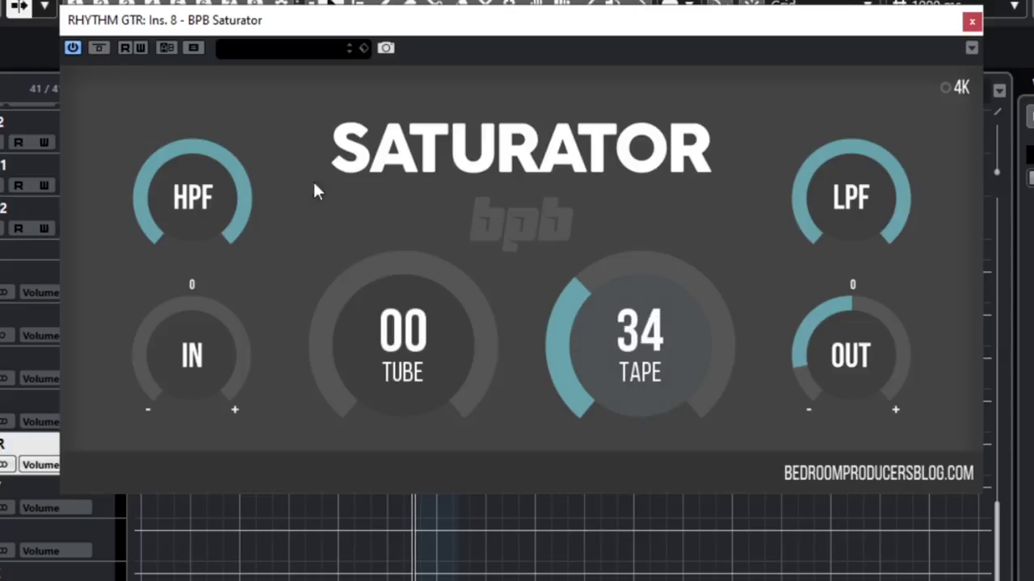
pyautogui.moveTo(569, 325); pyautogui.dragTo(576, 291)
pyautogui.moveTo(817, 305); pyautogui.dragTo(812, 361)
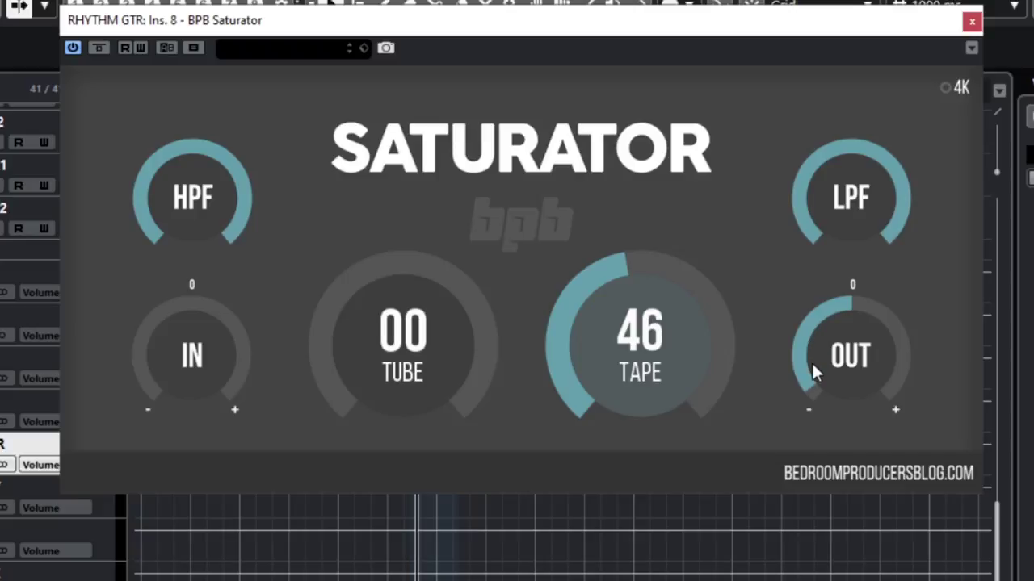
pyautogui.click(104, 49)
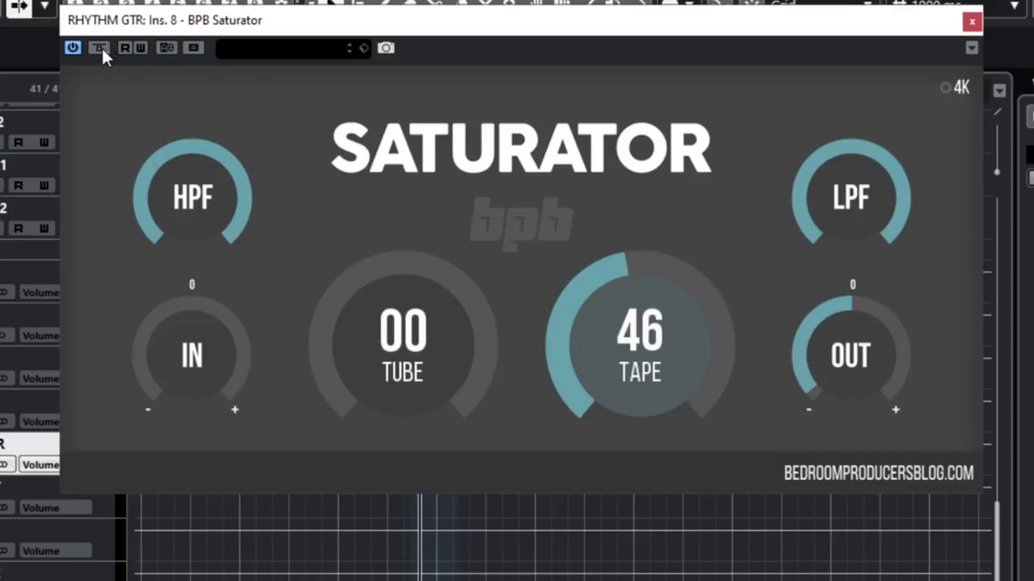
pyautogui.click(100, 48)
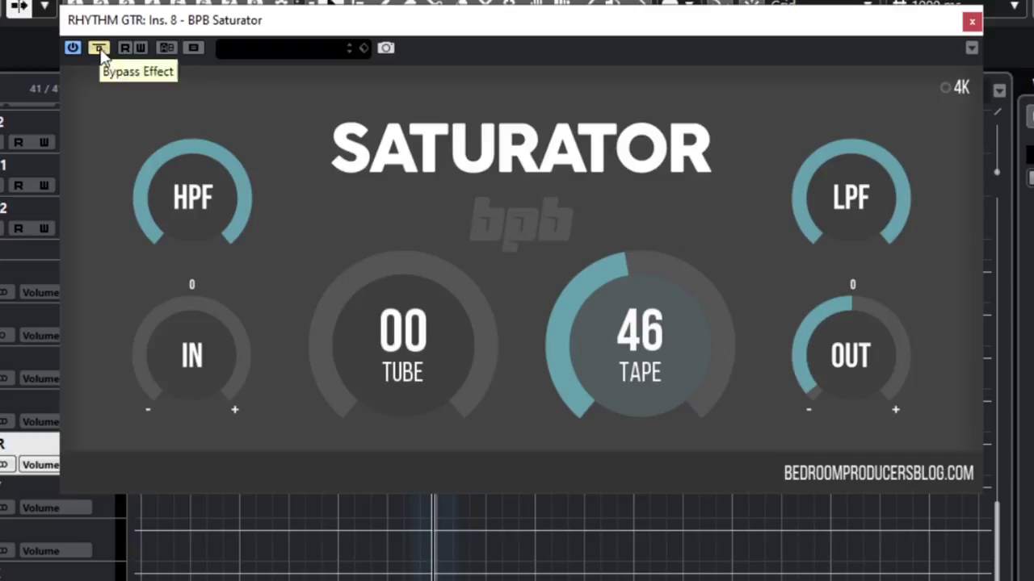
# Step: Bring in tube saturation around 28, reset tape to zero and return output toward 0
pyautogui.moveTo(335, 377); pyautogui.dragTo(319, 278)
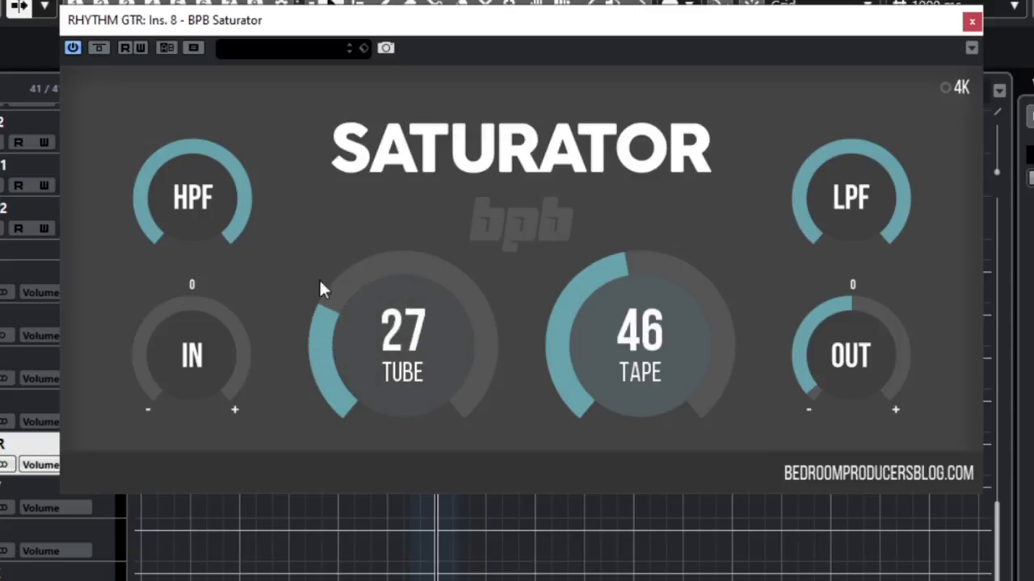
pyautogui.click(104, 49)
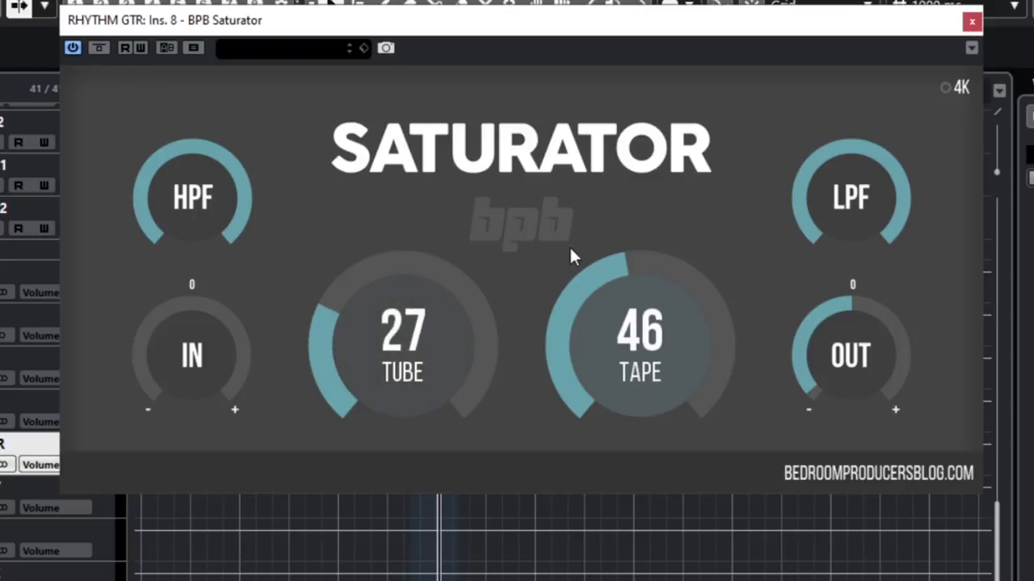
pyautogui.doubleClick(582, 284)
pyautogui.moveTo(807, 333); pyautogui.dragTo(824, 231)
pyautogui.click(101, 47)
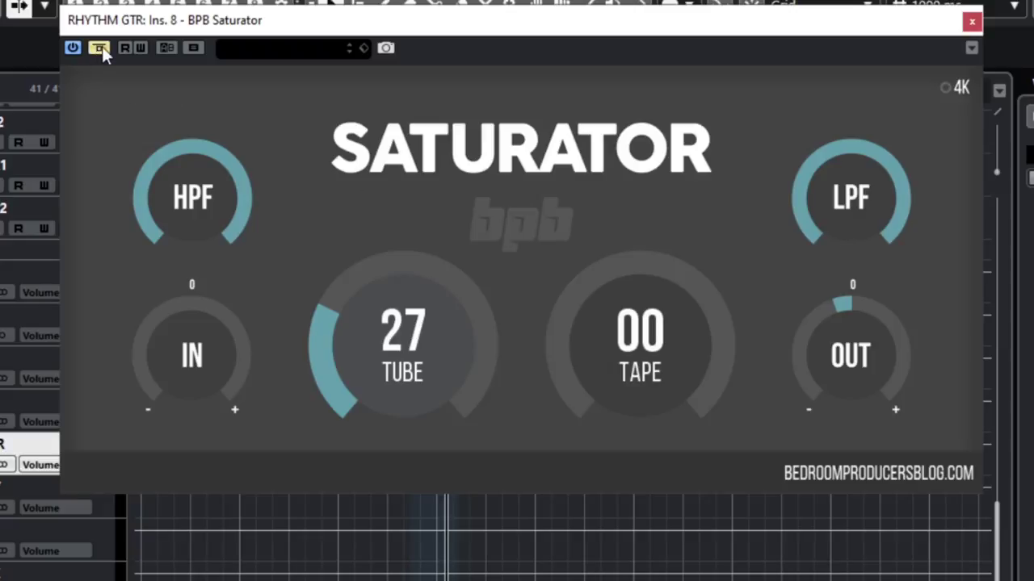
pyautogui.click(102, 47)
pyautogui.moveTo(337, 369)
pyautogui.mouseDown()
pyautogui.moveTo(340, 303)
pyautogui.moveTo(333, 357)
pyautogui.mouseUp()
pyautogui.click(100, 47)
pyautogui.click(100, 47)
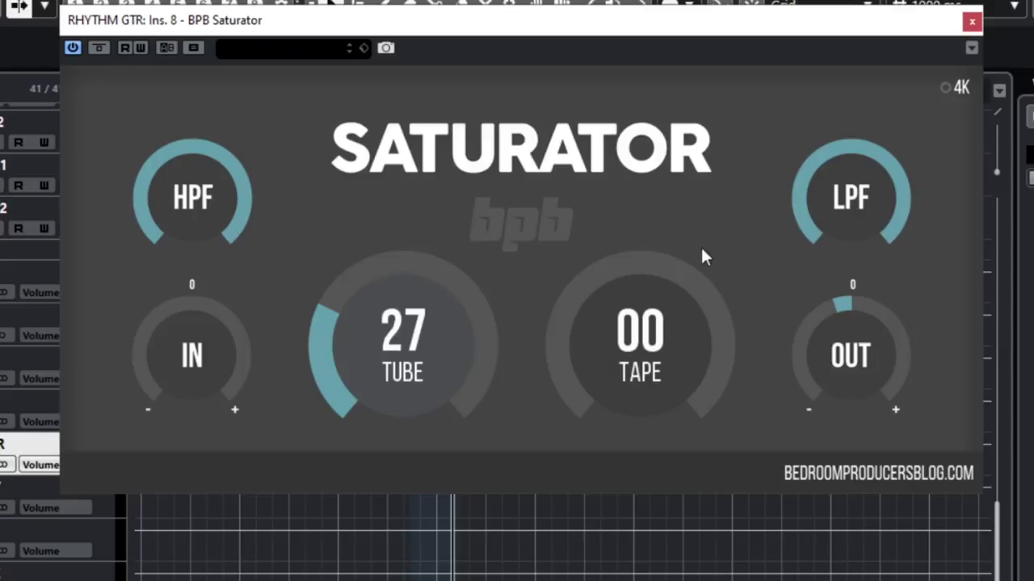
# Step: Settle on tube 16 and tape 17 with output lowered, checking against bypass
pyautogui.moveTo(825, 308); pyautogui.dragTo(829, 314)
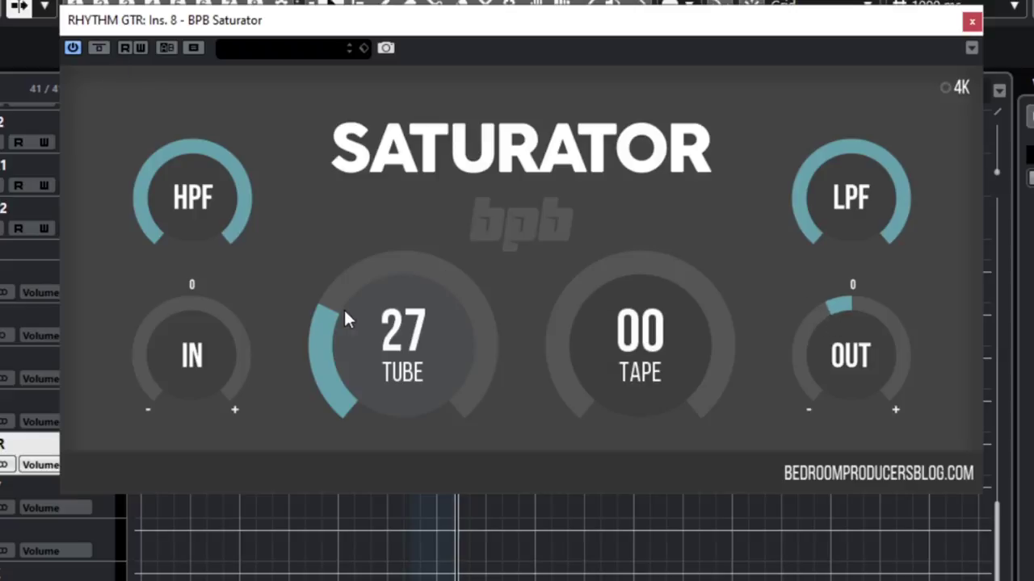
pyautogui.moveTo(343, 316); pyautogui.dragTo(344, 346)
pyautogui.click(98, 49)
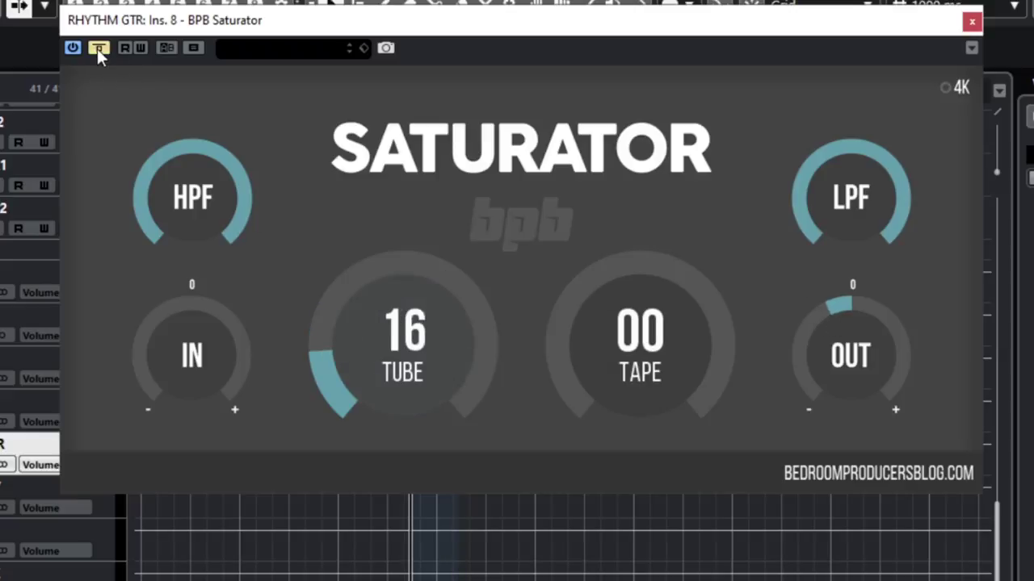
pyautogui.click(97, 49)
pyautogui.moveTo(563, 336); pyautogui.dragTo(568, 286)
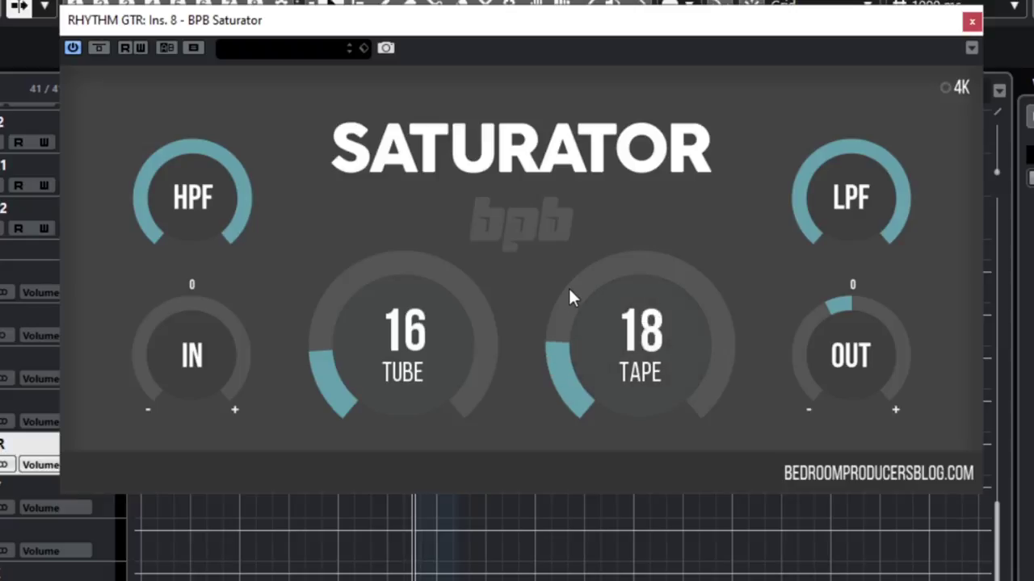
pyautogui.click(99, 47)
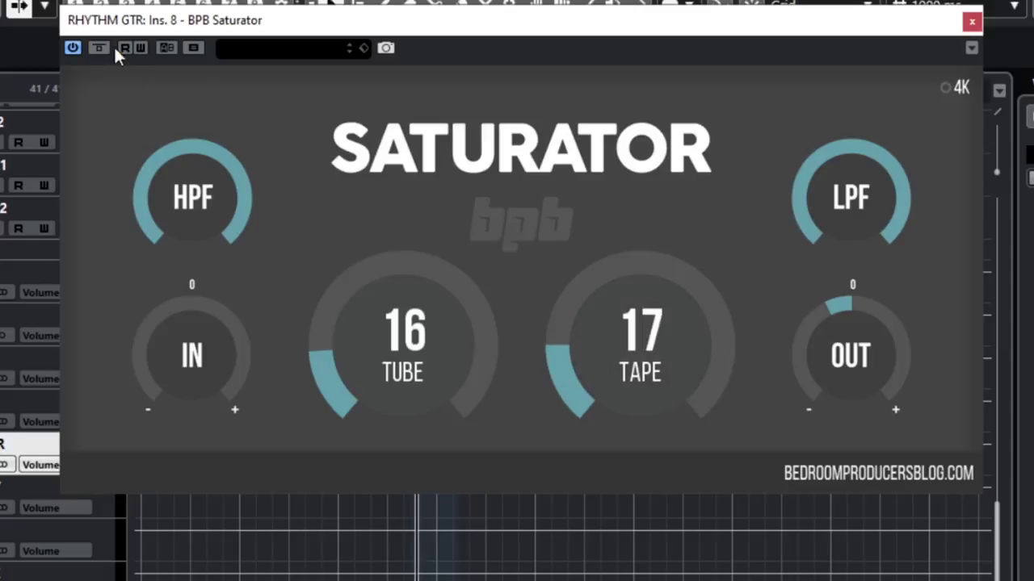
pyautogui.moveTo(825, 299); pyautogui.dragTo(824, 315)
pyautogui.click(105, 50)
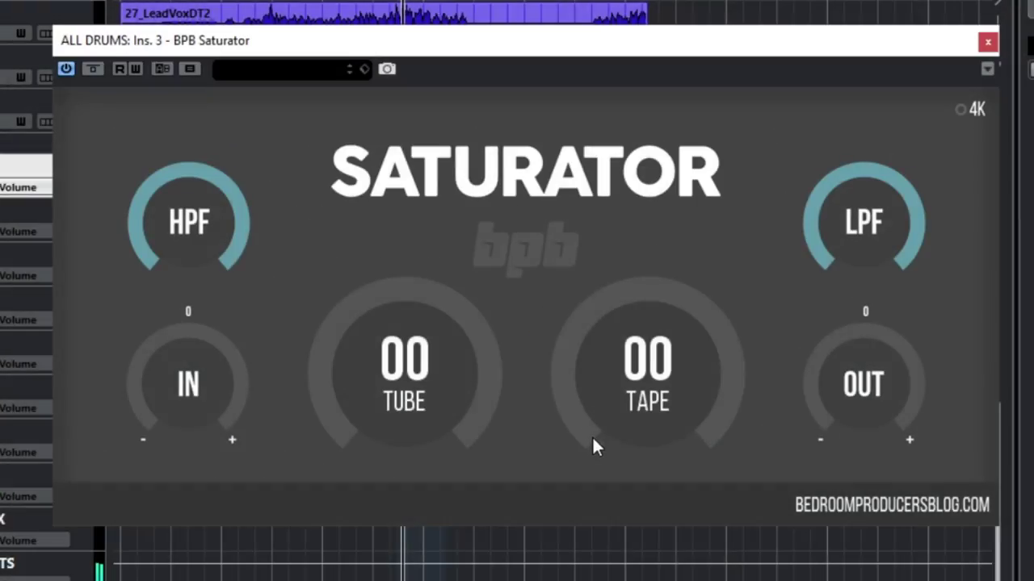
# Step: Push drum bus Tape to about 54 and lower the output, A/B-ing with bypass
pyautogui.moveTo(592, 435); pyautogui.dragTo(586, 379)
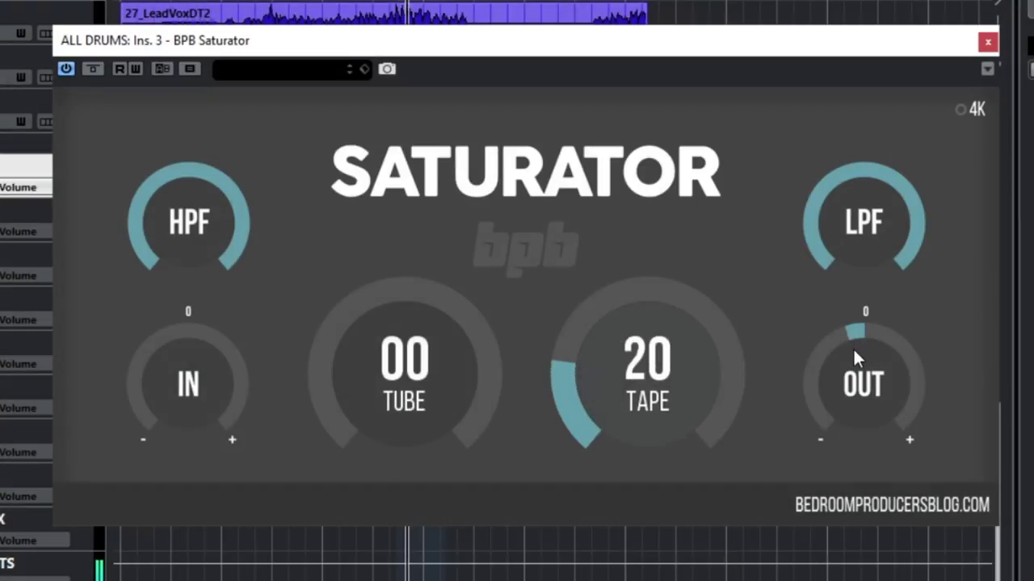
pyautogui.moveTo(853, 348); pyautogui.dragTo(855, 388)
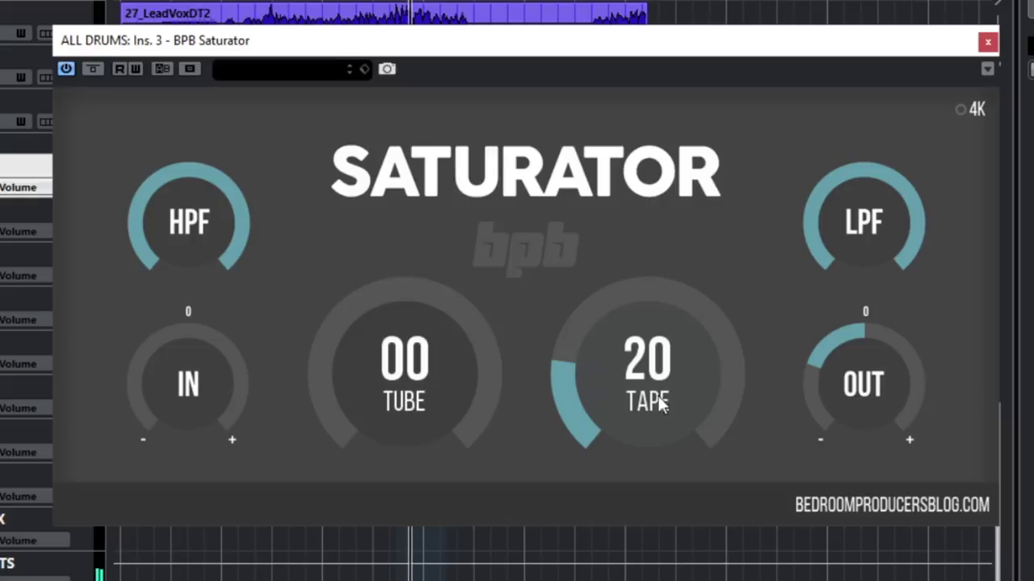
pyautogui.moveTo(660, 404)
pyautogui.mouseDown()
pyautogui.moveTo(574, 369)
pyautogui.moveTo(802, 351)
pyautogui.mouseUp()
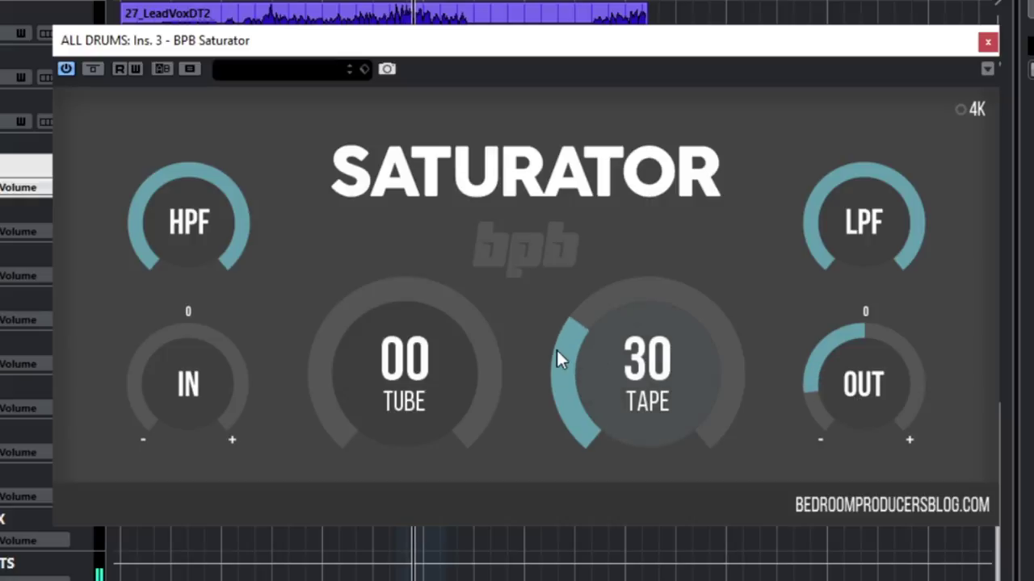
pyautogui.moveTo(557, 348)
pyautogui.mouseDown()
pyautogui.moveTo(569, 286)
pyautogui.moveTo(589, 292)
pyautogui.mouseUp()
pyautogui.click(97, 71)
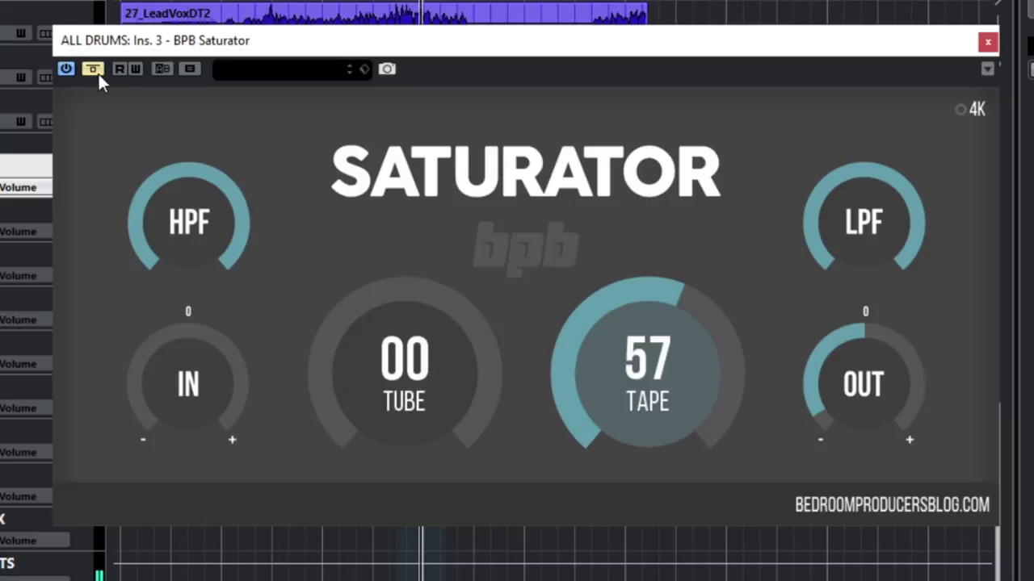
pyautogui.click(96, 69)
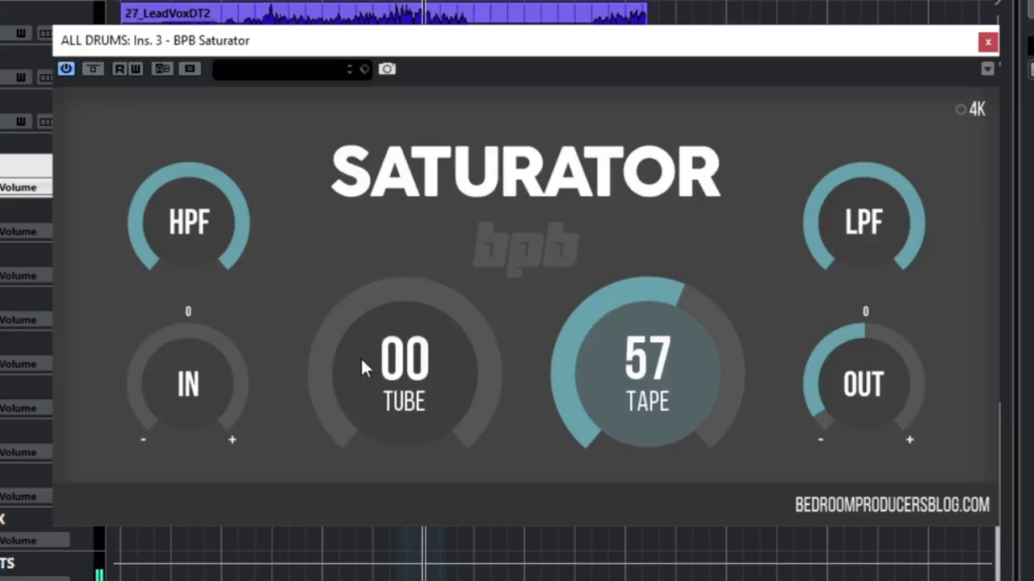
# Step: Add Tube saturation up to 25 on the drum bus and compare against bypass
pyautogui.moveTo(337, 422); pyautogui.dragTo(338, 354)
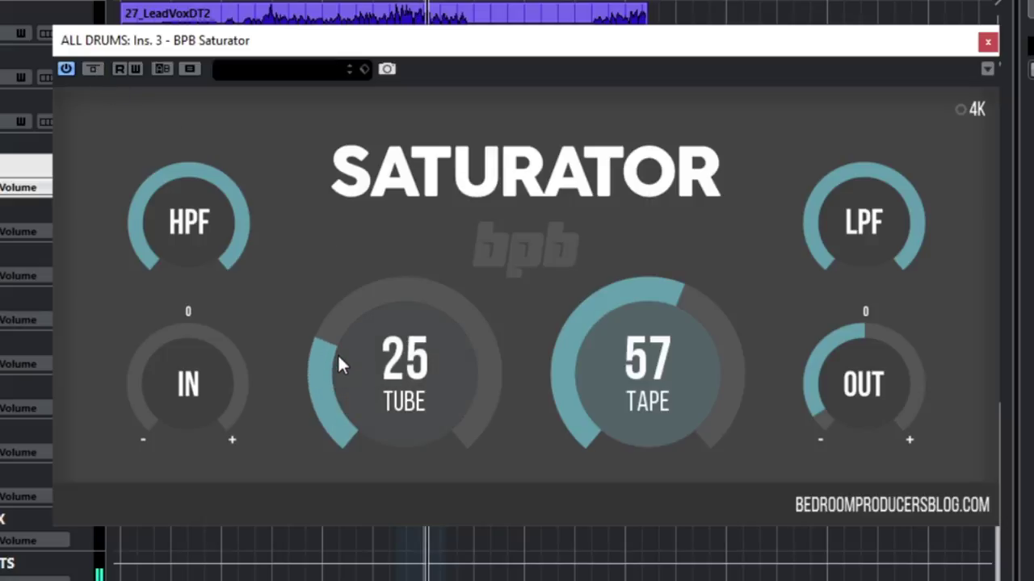
pyautogui.click(95, 71)
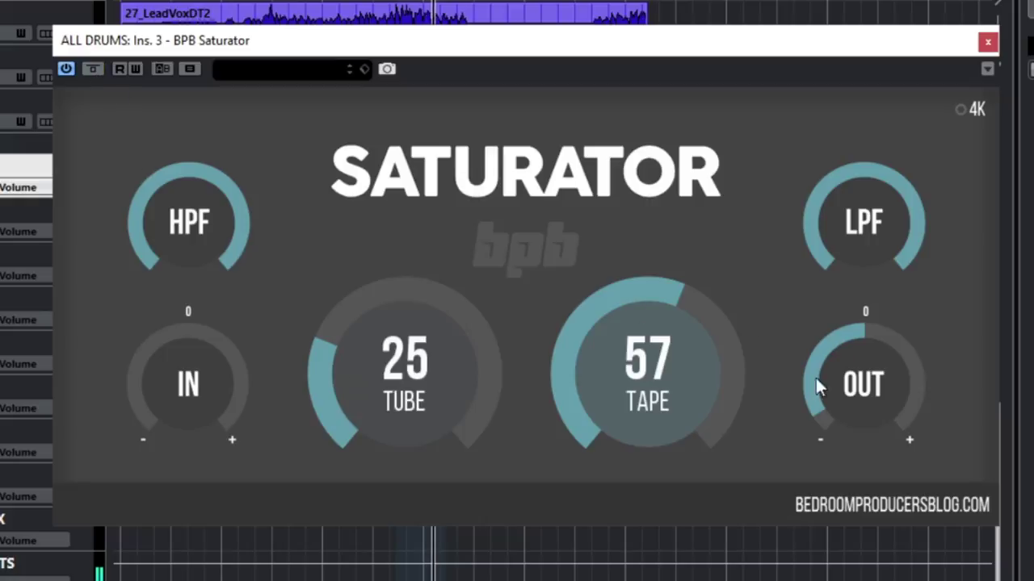
pyautogui.click(92, 69)
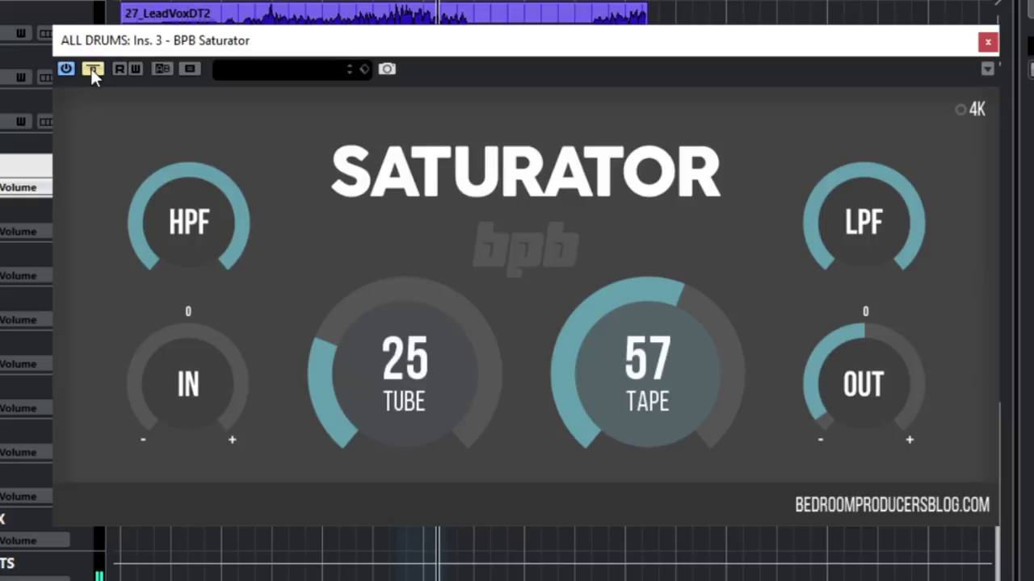
pyautogui.click(92, 69)
# Step: Raise the high-pass cutoff, test the low-pass, then pull Tape back to 25
pyautogui.moveTo(238, 244)
pyautogui.mouseDown()
pyautogui.moveTo(237, 75)
pyautogui.moveTo(208, 316)
pyautogui.mouseUp()
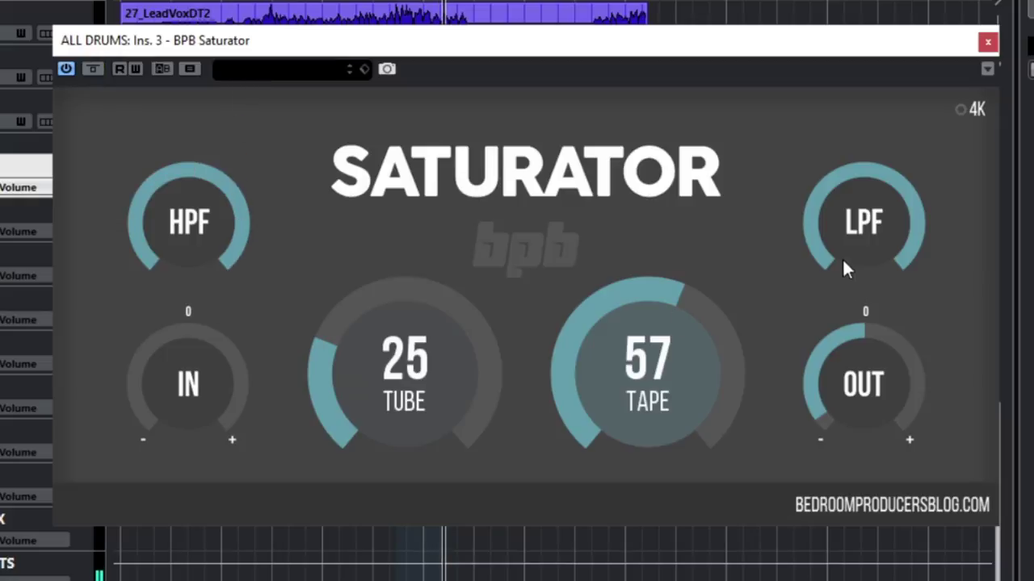
pyautogui.moveTo(822, 170)
pyautogui.mouseDown()
pyautogui.moveTo(828, 219)
pyautogui.moveTo(810, 320)
pyautogui.moveTo(829, 171)
pyautogui.mouseUp()
pyautogui.click(86, 70)
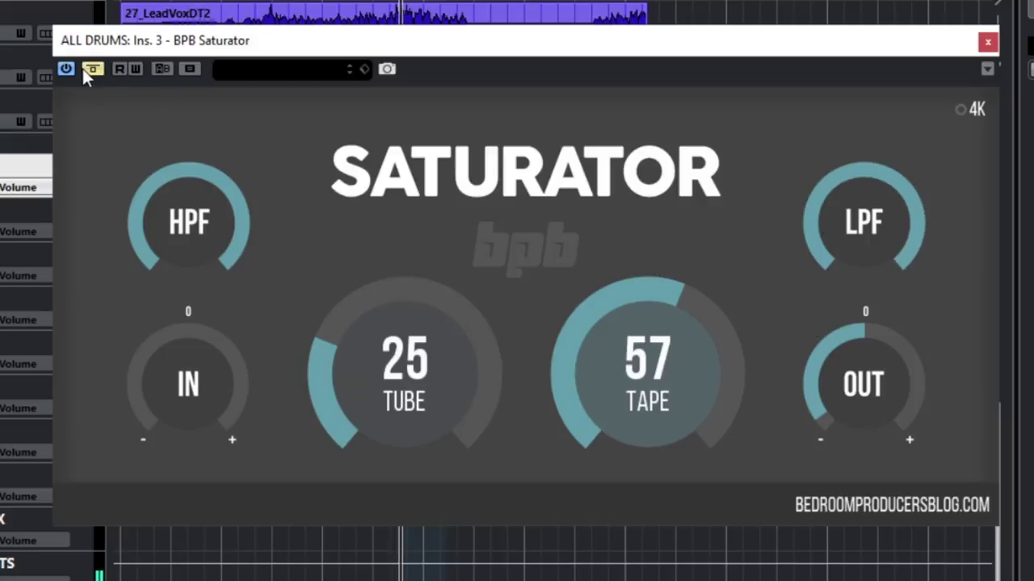
pyautogui.click(91, 70)
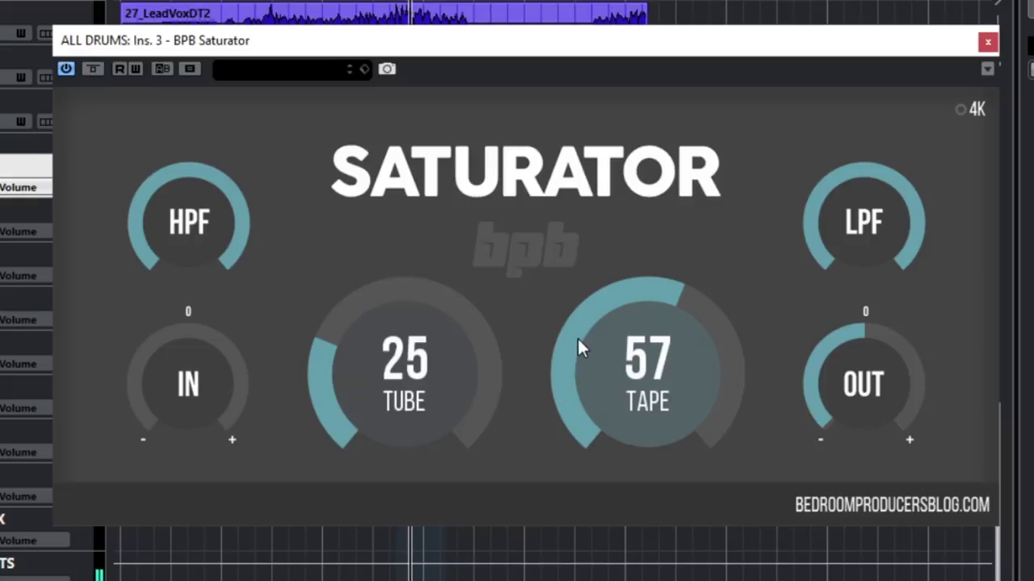
pyautogui.moveTo(579, 347)
pyautogui.mouseDown()
pyautogui.moveTo(579, 441)
pyautogui.moveTo(576, 395)
pyautogui.mouseUp()
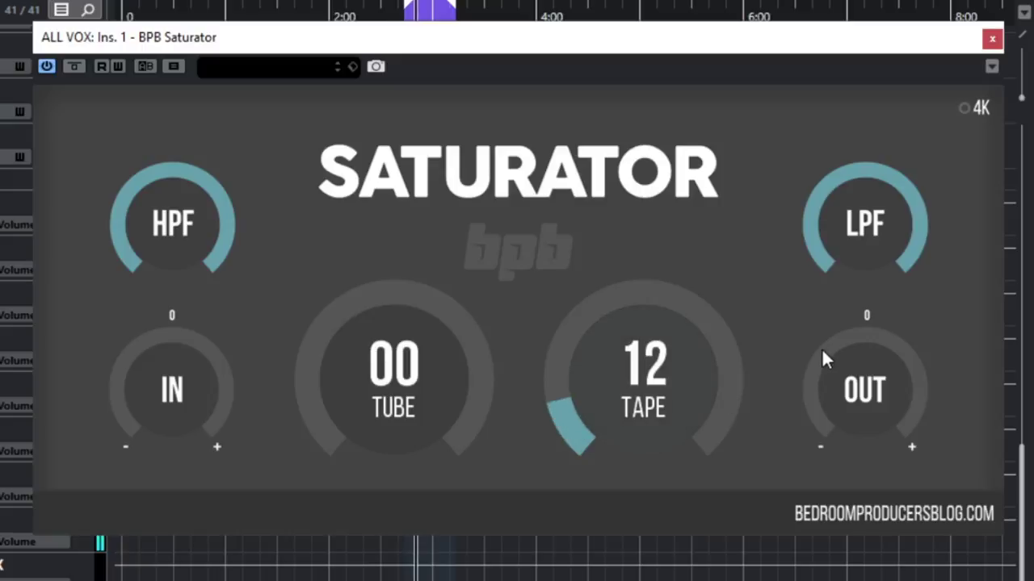
# Step: Raise vocal bus Tape to 50 and Tube to 37, lowering the output slightly
pyautogui.moveTo(824, 357); pyautogui.dragTo(821, 387)
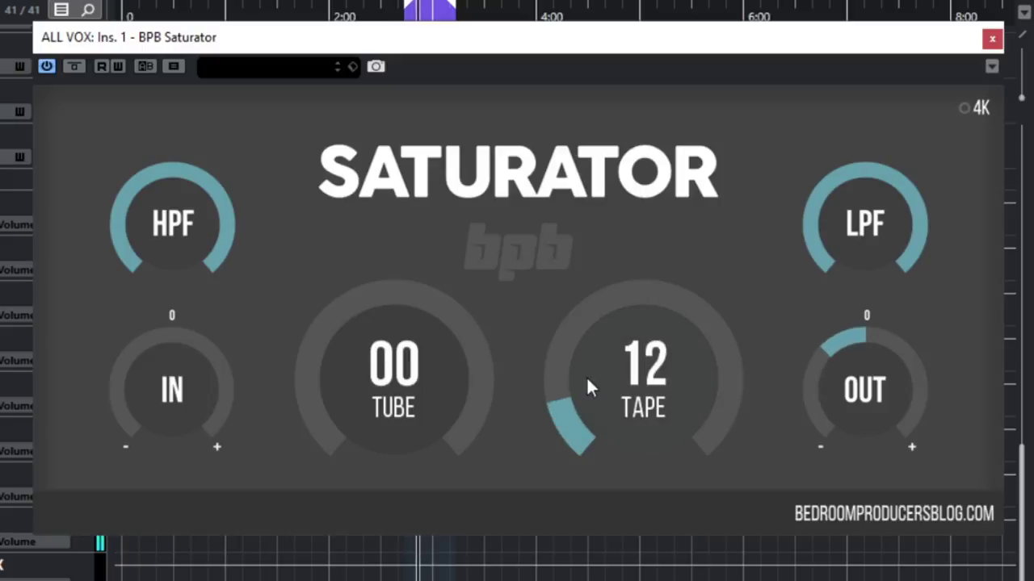
pyautogui.moveTo(586, 388)
pyautogui.mouseDown()
pyautogui.moveTo(544, 362)
pyautogui.moveTo(667, 339)
pyautogui.mouseUp()
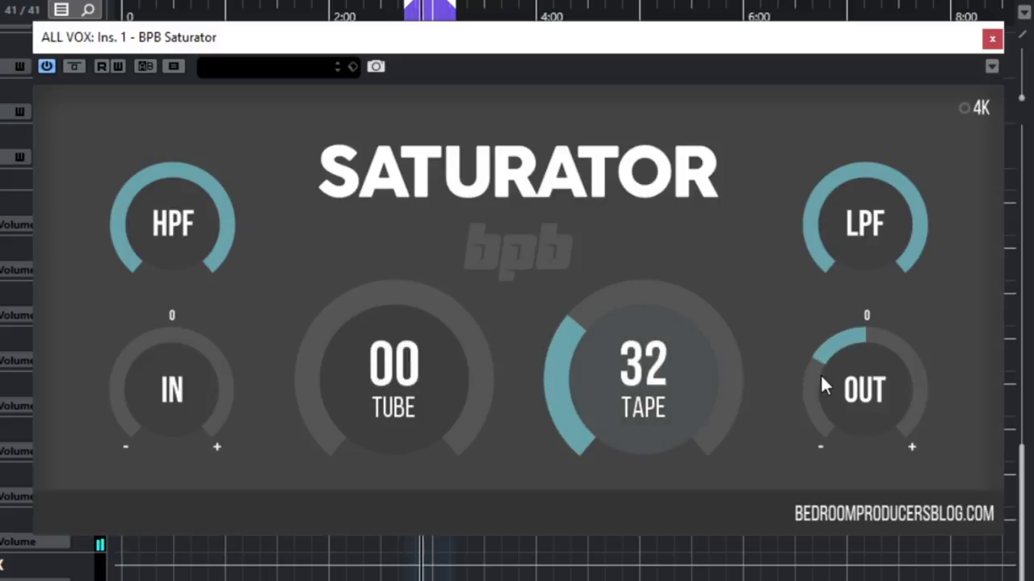
pyautogui.moveTo(820, 386); pyautogui.dragTo(819, 404)
pyautogui.moveTo(580, 369)
pyautogui.mouseDown()
pyautogui.moveTo(571, 342)
pyautogui.moveTo(773, 388)
pyautogui.mouseUp()
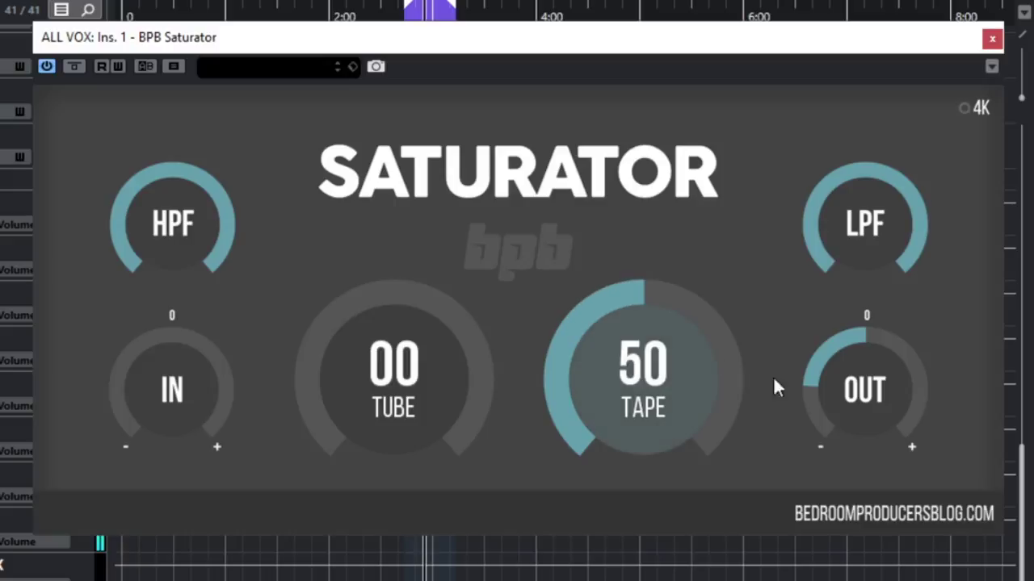
pyautogui.moveTo(315, 424); pyautogui.dragTo(311, 365)
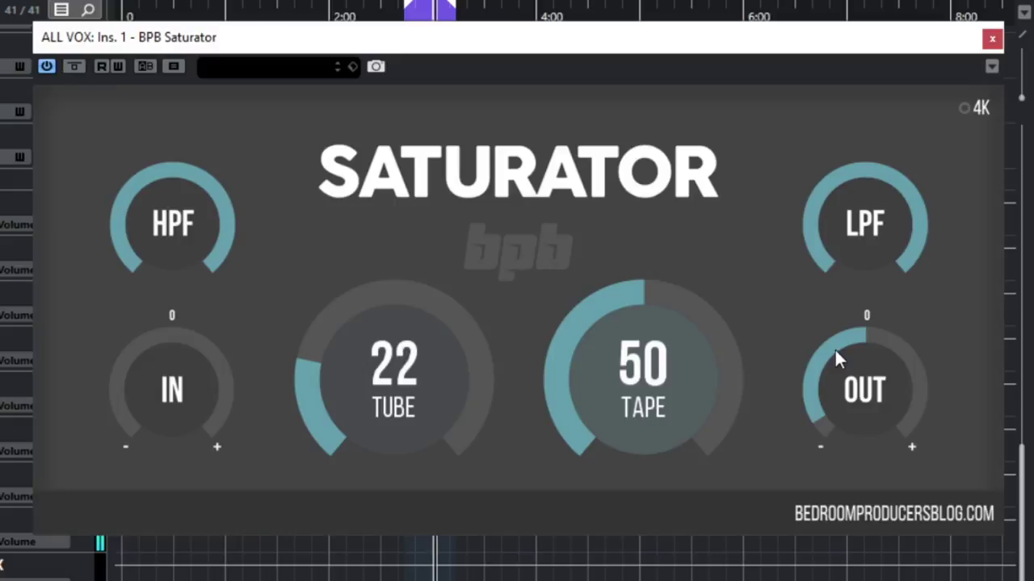
pyautogui.moveTo(379, 371)
pyautogui.mouseDown()
pyautogui.moveTo(302, 339)
pyautogui.moveTo(358, 347)
pyautogui.mouseUp()
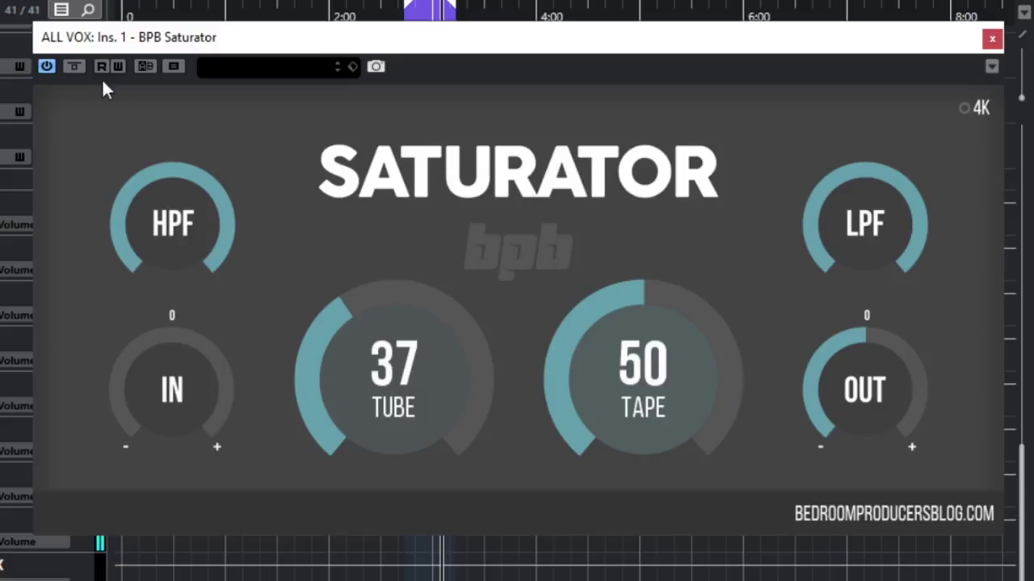
pyautogui.click(71, 66)
# Step: Fine-tune Tape to 34 and Tube to 47, then try and restore the low-pass filter
pyautogui.moveTo(620, 309); pyautogui.dragTo(620, 365)
pyautogui.moveTo(336, 317); pyautogui.dragTo(336, 291)
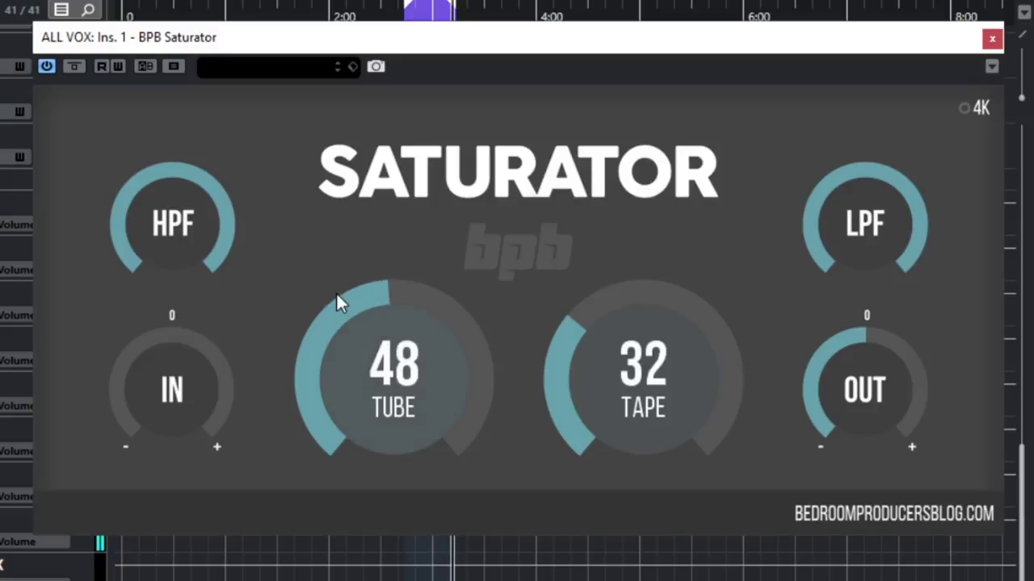
pyautogui.moveTo(555, 323)
pyautogui.mouseDown()
pyautogui.moveTo(561, 332)
pyautogui.moveTo(564, 322)
pyautogui.mouseUp()
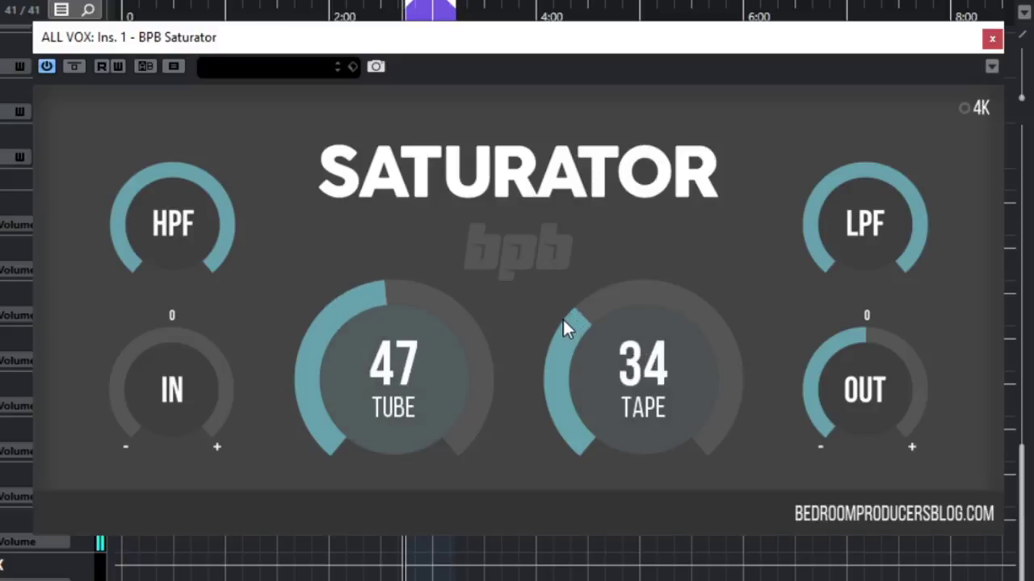
pyautogui.moveTo(905, 264)
pyautogui.mouseDown()
pyautogui.moveTo(889, 357)
pyautogui.moveTo(856, 435)
pyautogui.moveTo(854, 295)
pyautogui.mouseUp()
pyautogui.moveTo(111, 235)
pyautogui.mouseDown()
pyautogui.moveTo(166, 57)
pyautogui.moveTo(123, 233)
pyautogui.mouseUp()
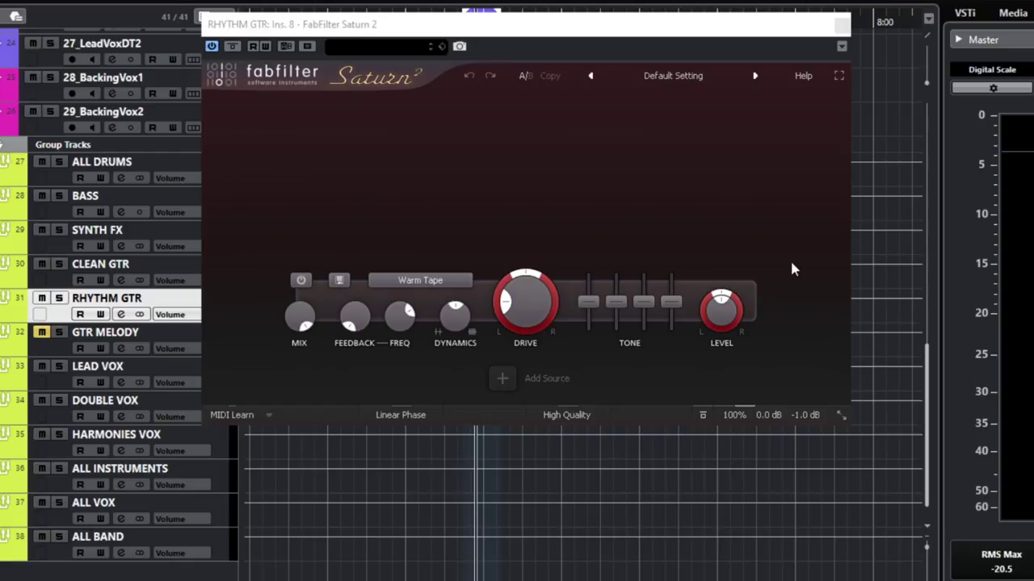
# Step: Open the Saturn 2 style menu on RHYTHM GTR with Warm Tape still selected
pyautogui.click(419, 282)
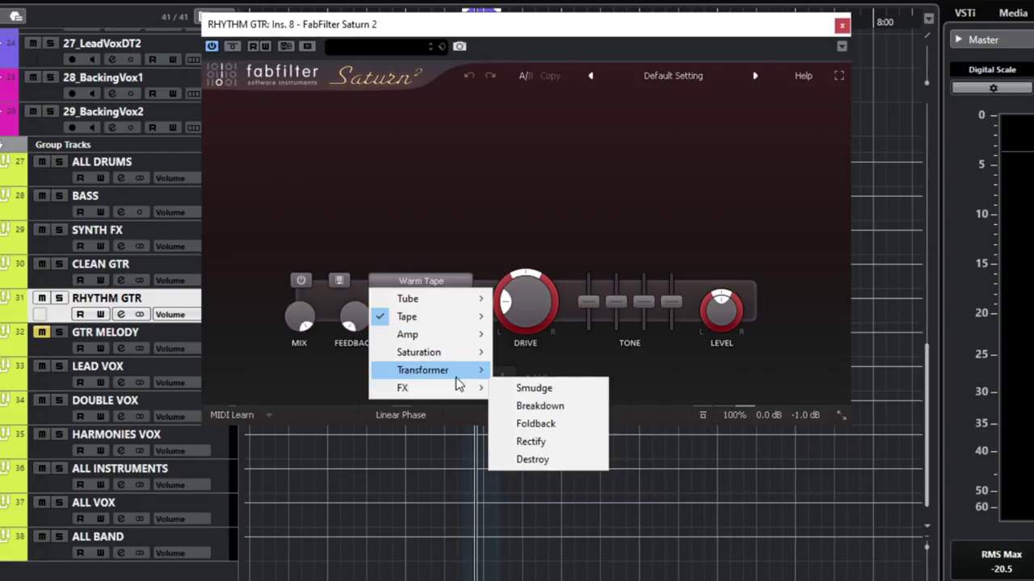
# Step: Close the style list keeping Warm Tape and add splits to make four frequency bands
pyautogui.click(623, 152)
pyautogui.click(642, 103)
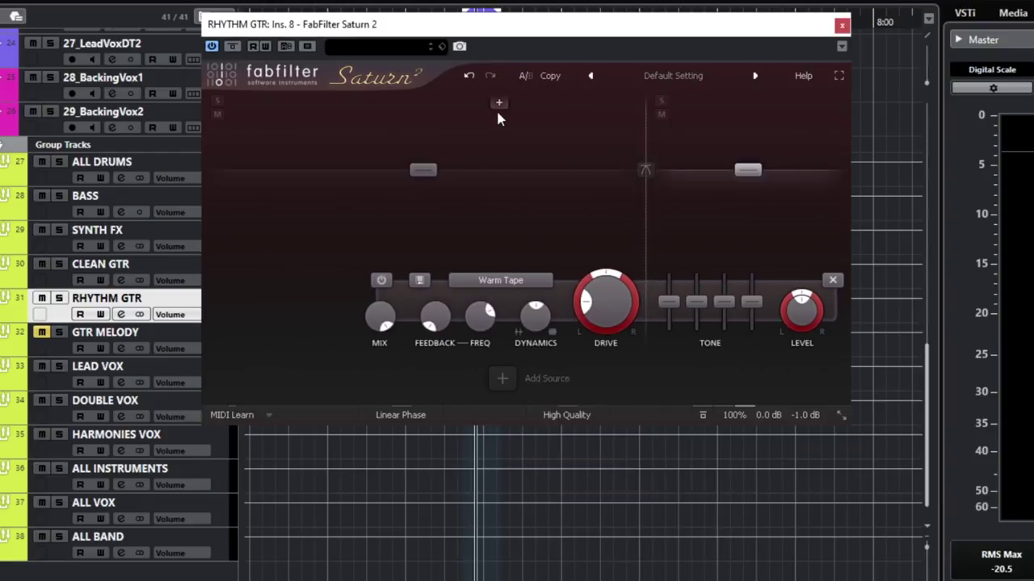
pyautogui.click(494, 103)
pyautogui.click(355, 103)
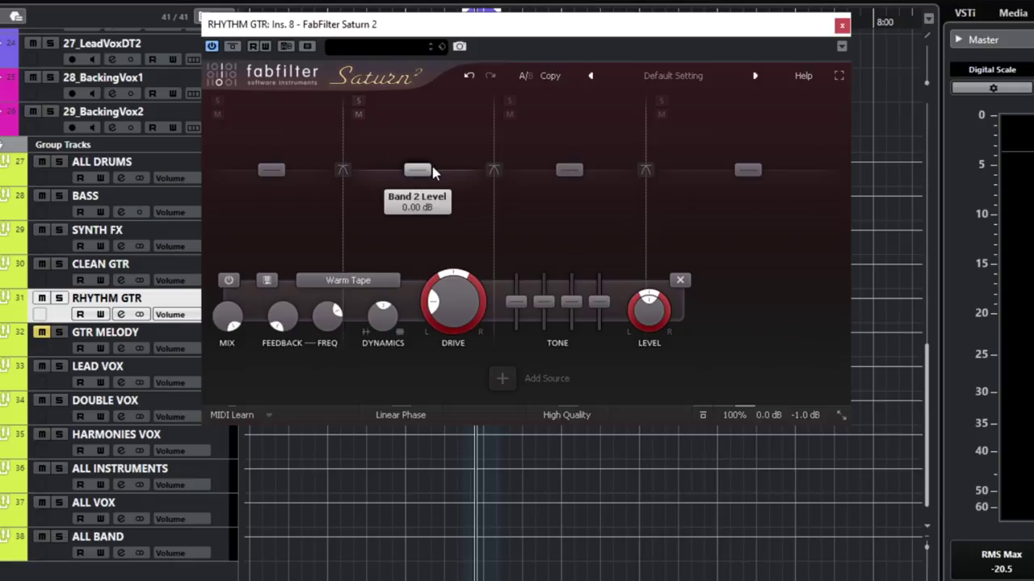
# Step: Try Band 2 level and bass changes, then undo and reset Band 2 bass to 0 dB
pyautogui.moveTo(424, 174)
pyautogui.mouseDown()
pyautogui.moveTo(421, 145)
pyautogui.moveTo(422, 194)
pyautogui.moveTo(419, 149)
pyautogui.moveTo(419, 176)
pyautogui.mouseUp()
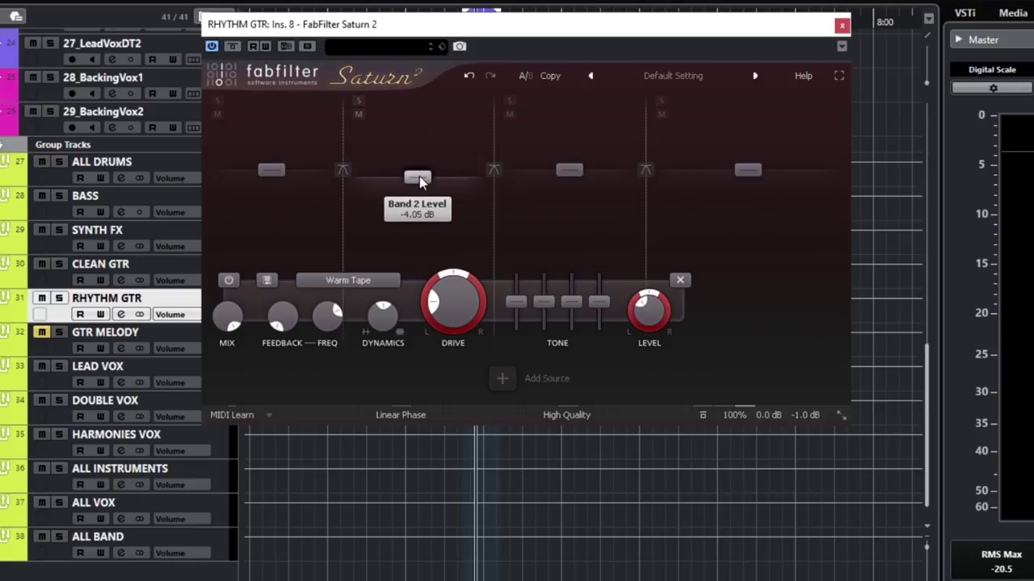
pyautogui.hotkey('ctrl', 'z')
pyautogui.moveTo(517, 303); pyautogui.dragTo(517, 292)
pyautogui.doubleClick(517, 296)
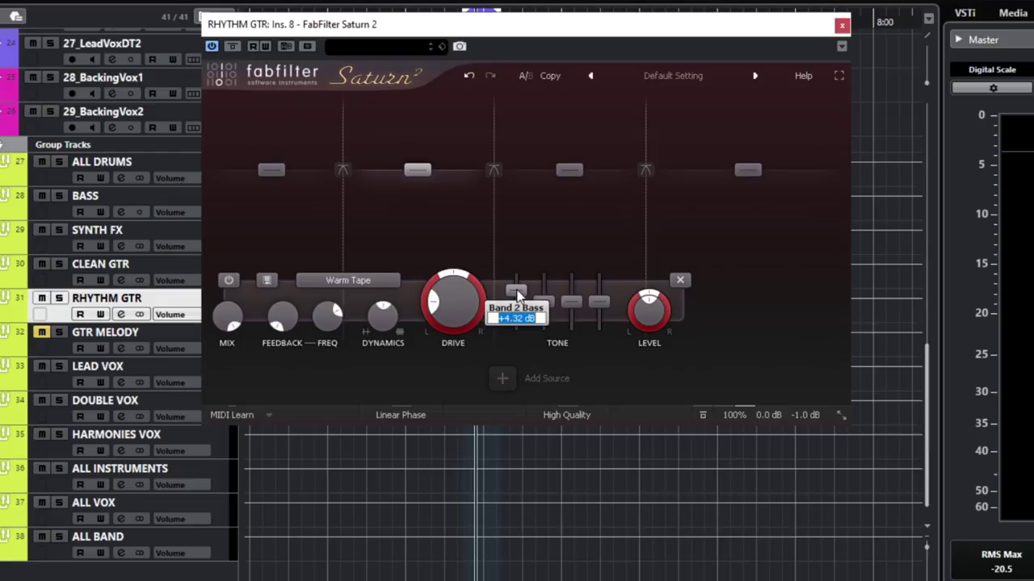
pyautogui.write('0')
pyautogui.press('Return')
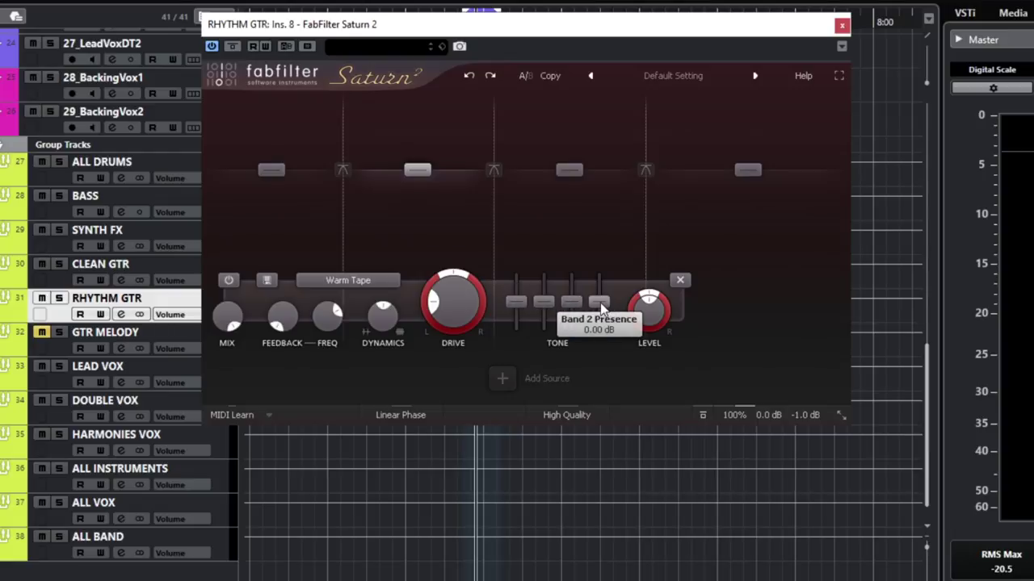
# Step: Toggle linear phase, check the quality options and enlarge the Saturn 2 window
pyautogui.click(396, 414)
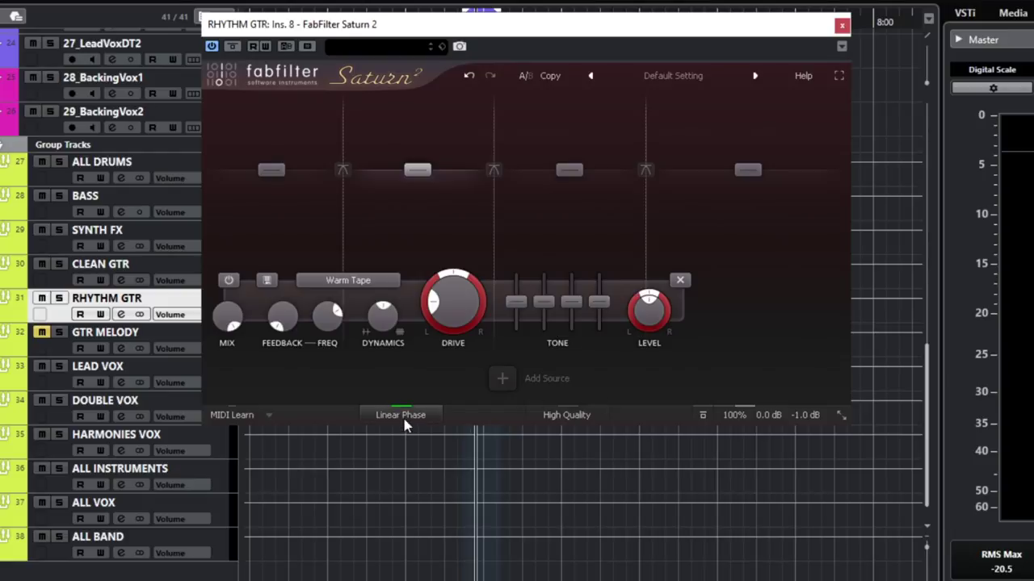
pyautogui.click(568, 413)
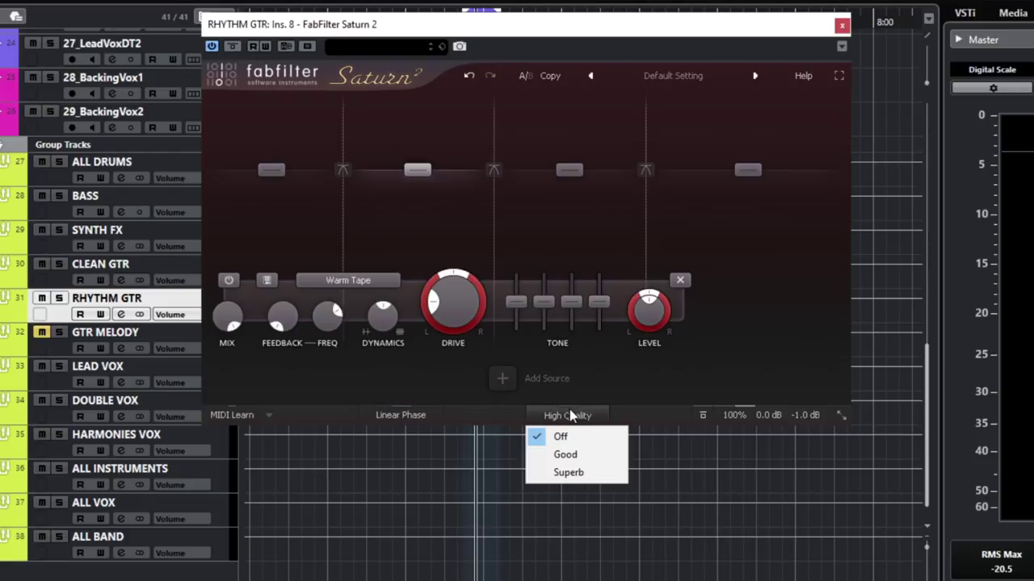
pyautogui.click(618, 379)
pyautogui.click(841, 415)
pyautogui.click(872, 452)
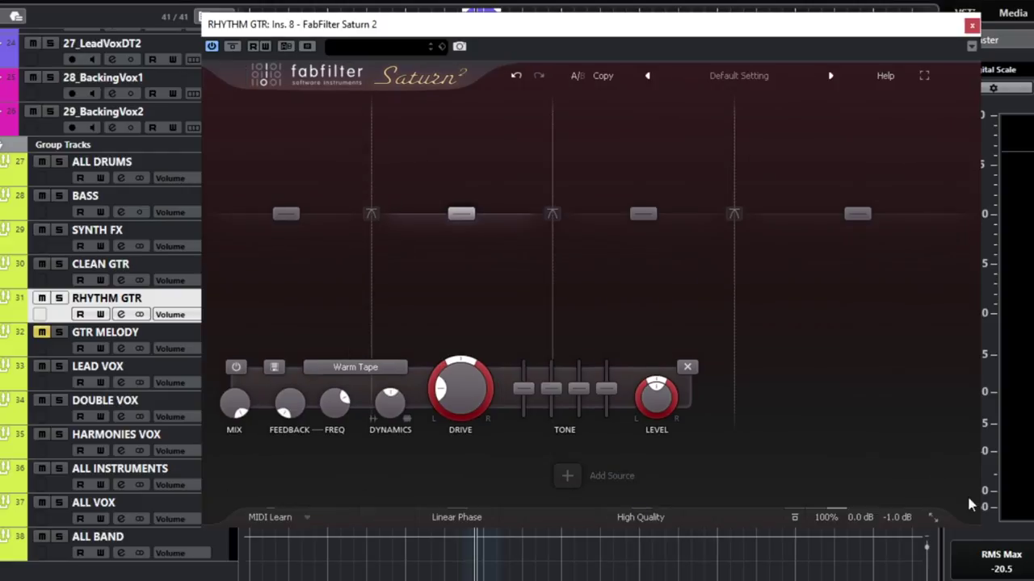
# Step: Shrink the window, remove the extra band, reset mix to 100% and raise the Warm Tape drive
pyautogui.moveTo(965, 515); pyautogui.dragTo(791, 387)
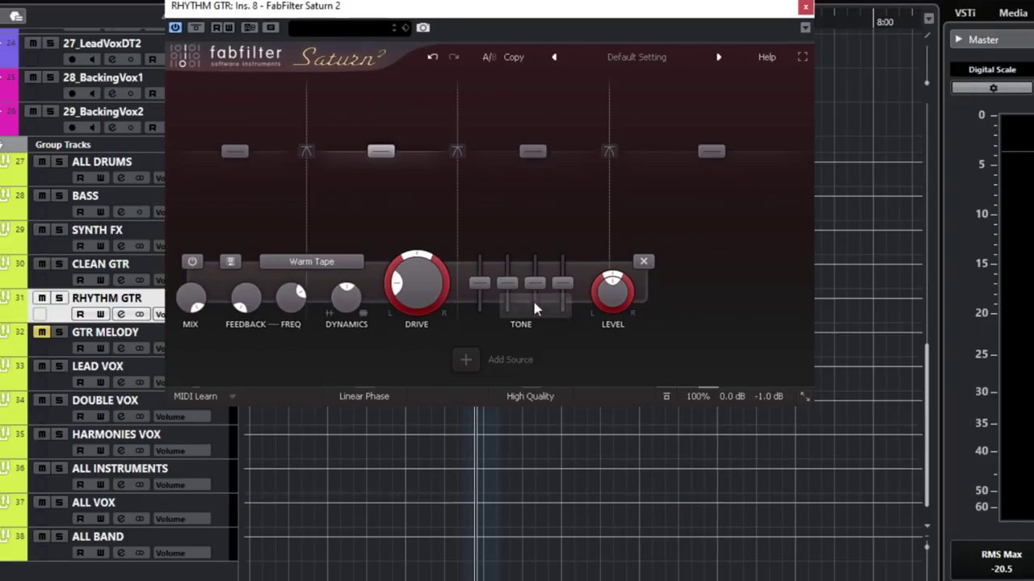
pyautogui.click(643, 262)
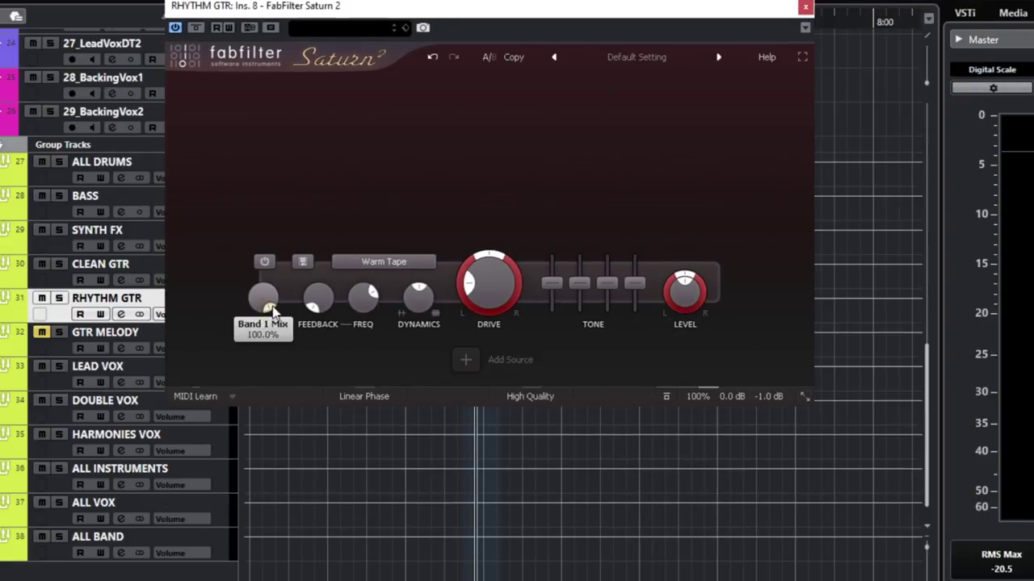
pyautogui.doubleClick(262, 294)
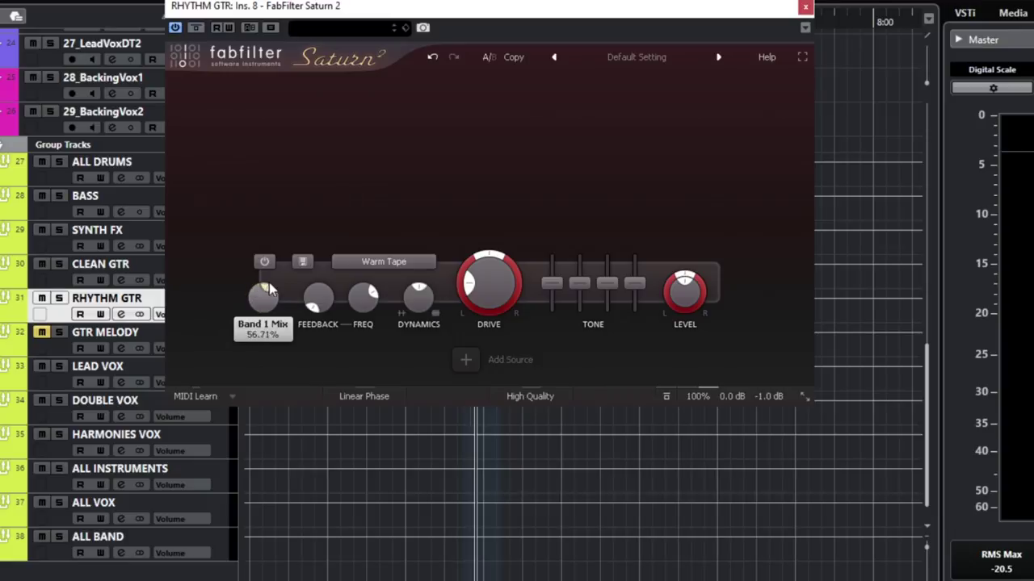
pyautogui.scroll(-5, 275, 333)
pyautogui.scroll(5, 278, 334)
pyautogui.scroll(-4, 283, 331)
pyautogui.scroll(4, 289, 339)
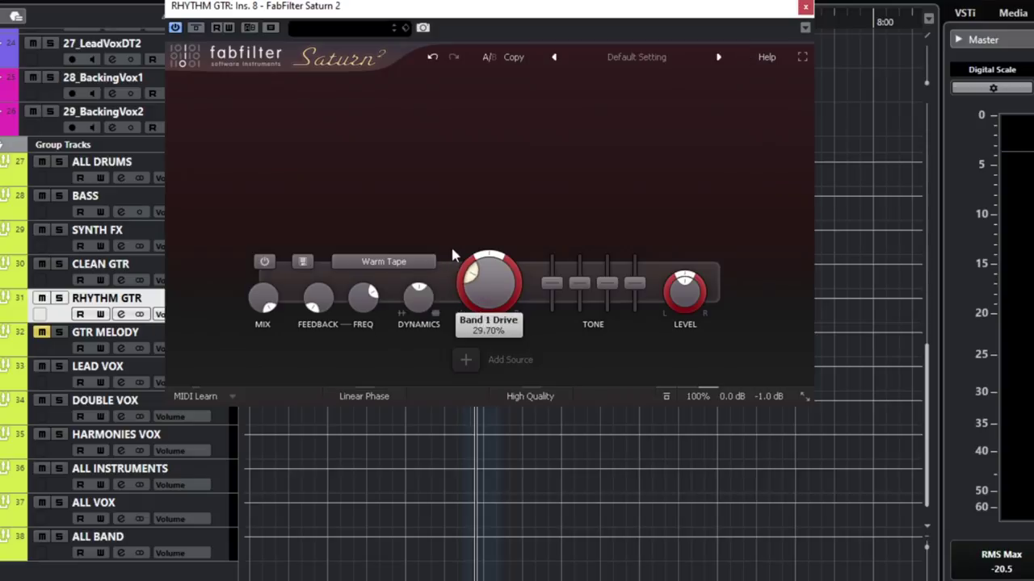
pyautogui.moveTo(469, 287)
pyautogui.mouseDown()
pyautogui.moveTo(515, 301)
pyautogui.moveTo(487, 283)
pyautogui.moveTo(487, 257)
pyautogui.mouseUp()
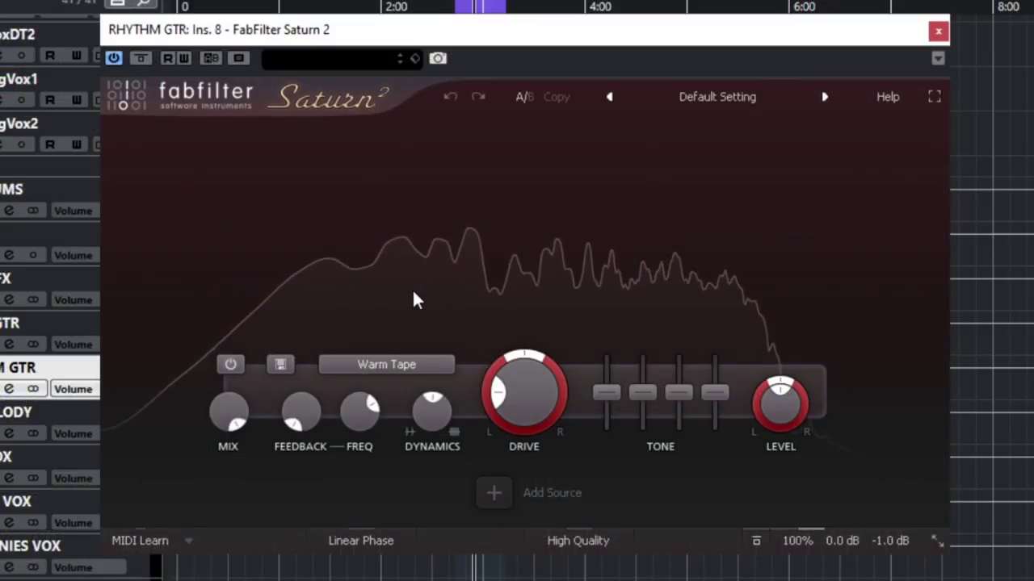
# Step: Sweep the Warm Tape drive down to 20%, then up to about 77%
pyautogui.moveTo(475, 270); pyautogui.dragTo(467, 286)
pyautogui.moveTo(497, 395); pyautogui.dragTo(511, 363)
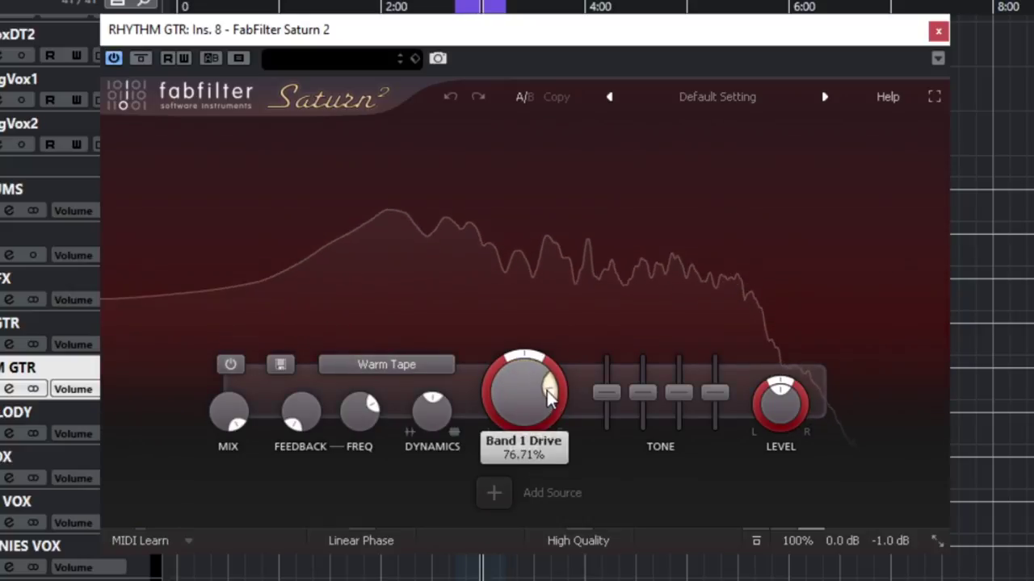
pyautogui.moveTo(547, 392); pyautogui.dragTo(545, 390)
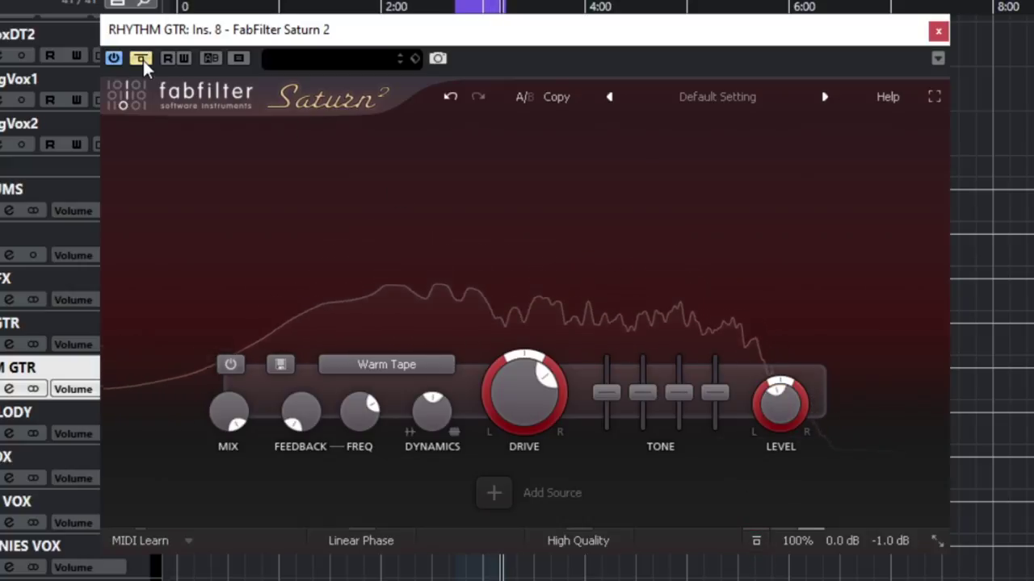
# Step: Try two-band splits with band level boosts, then return to a single band
pyautogui.click(665, 132)
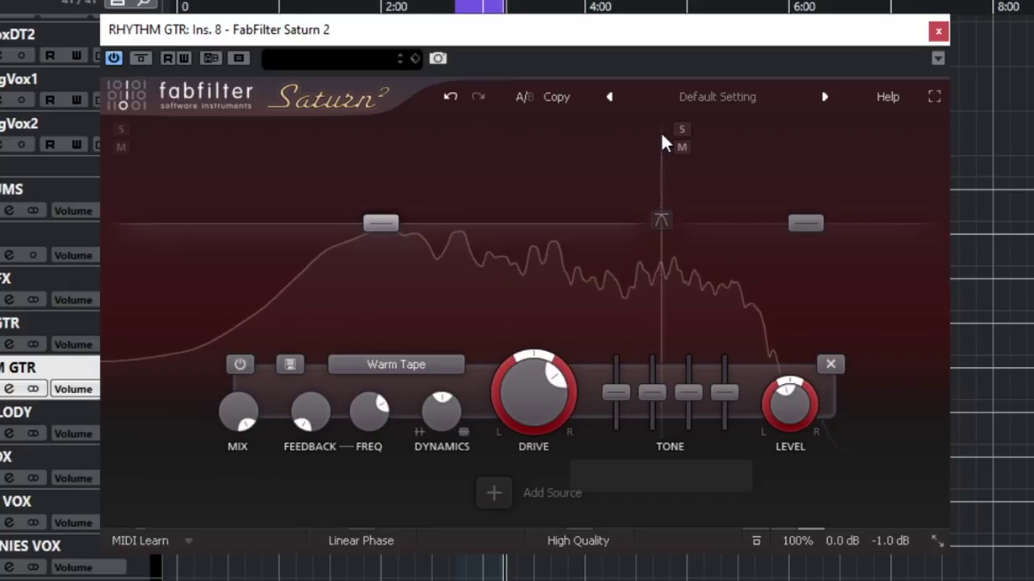
pyautogui.moveTo(805, 224)
pyautogui.mouseDown()
pyautogui.moveTo(796, 207)
pyautogui.moveTo(803, 227)
pyautogui.mouseUp()
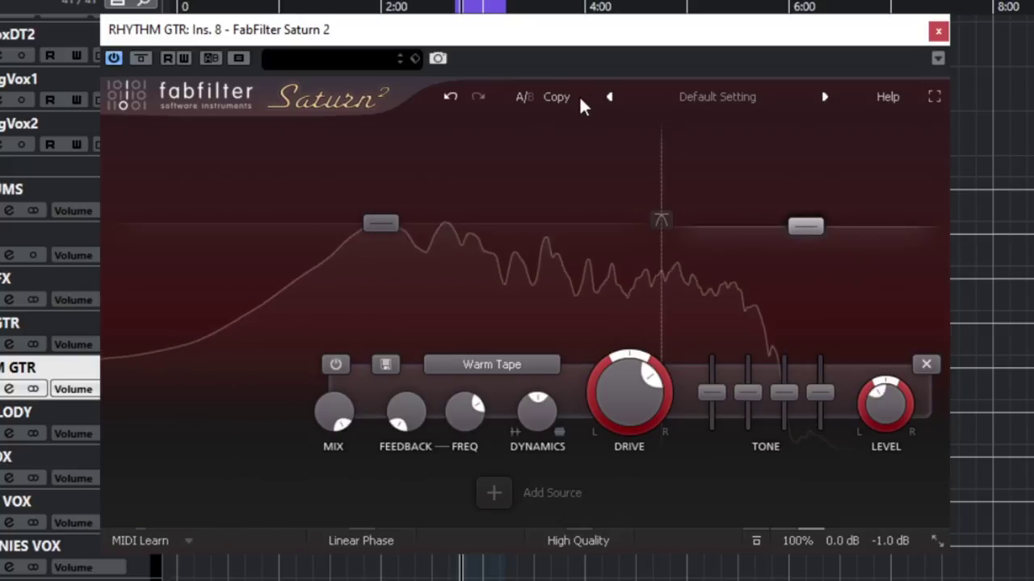
pyautogui.click(451, 97)
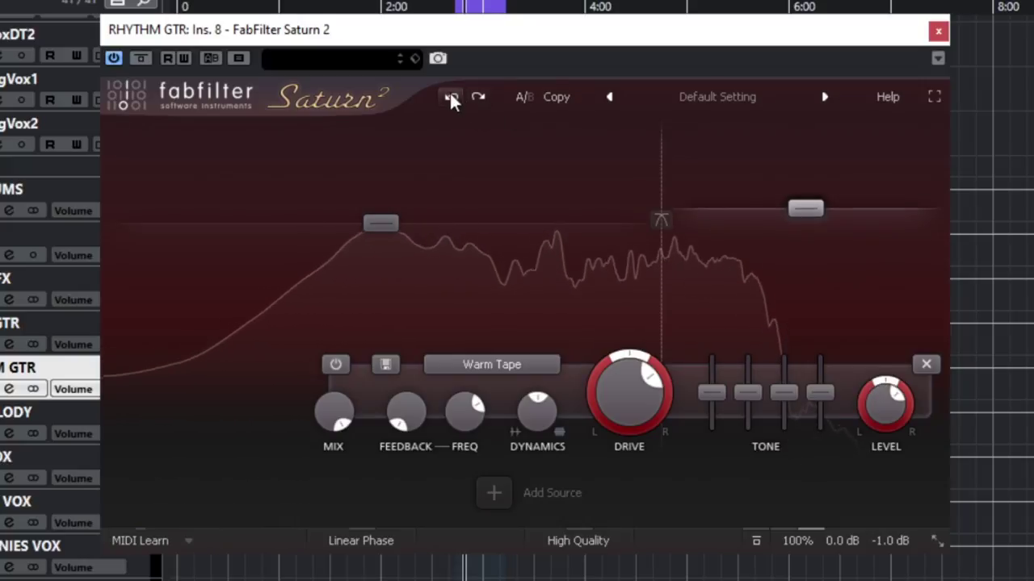
pyautogui.click(727, 363)
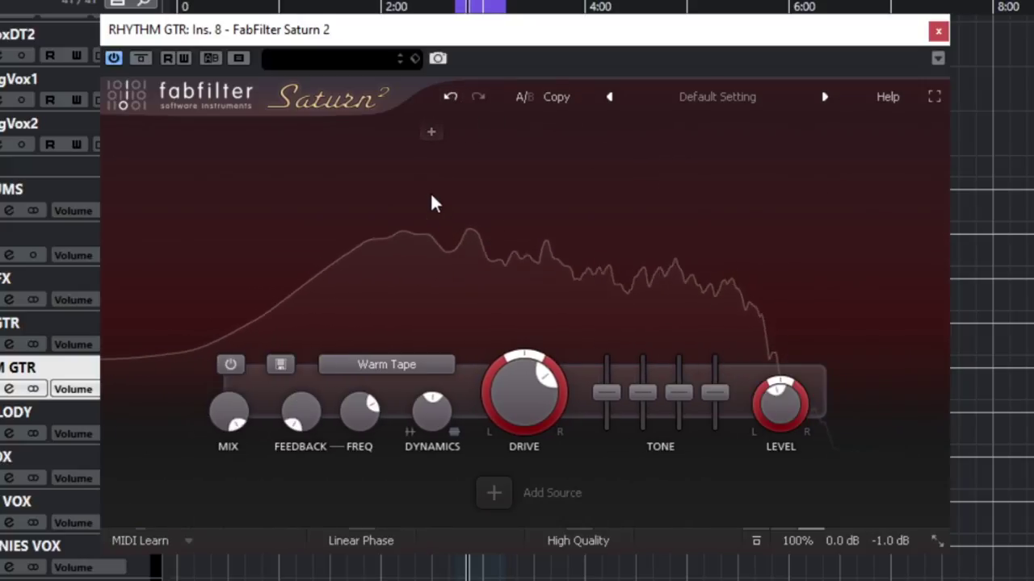
pyautogui.click(428, 133)
pyautogui.moveTo(277, 224)
pyautogui.mouseDown()
pyautogui.moveTo(275, 191)
pyautogui.moveTo(272, 211)
pyautogui.mouseUp()
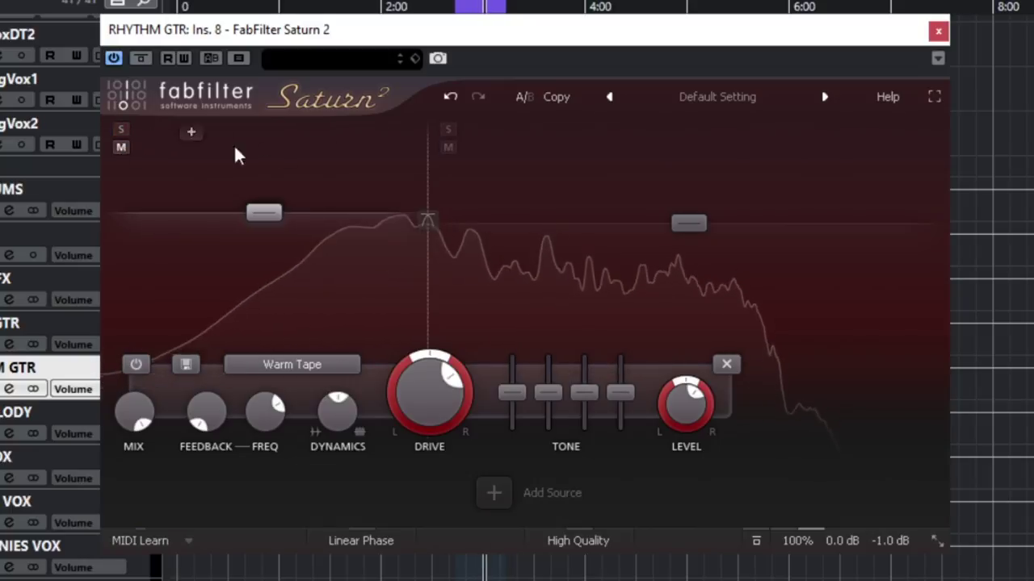
pyautogui.click(727, 364)
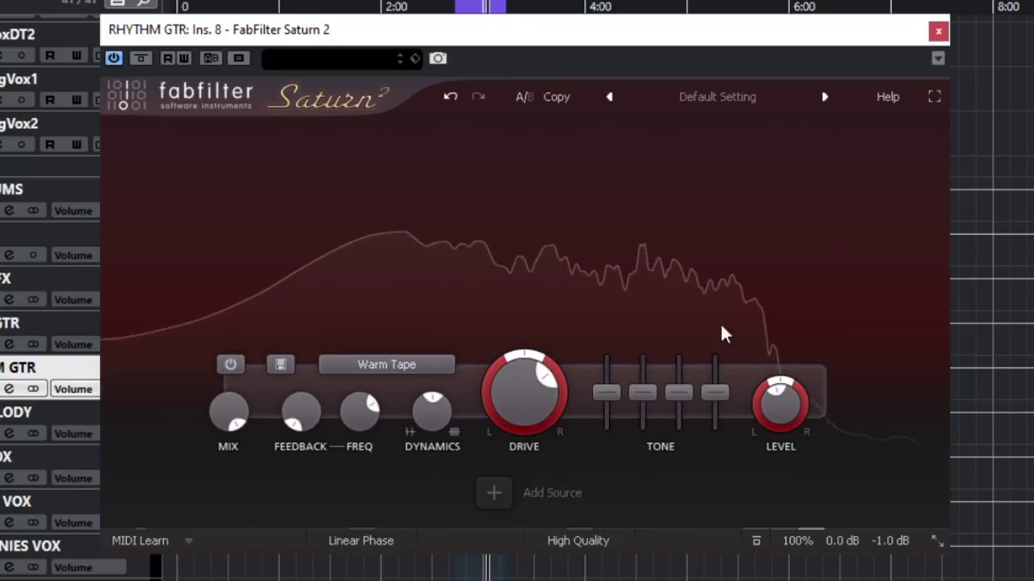
# Step: Try the Subtle Tube style, then settle on Clean Tube
pyautogui.click(404, 368)
pyautogui.click(545, 388)
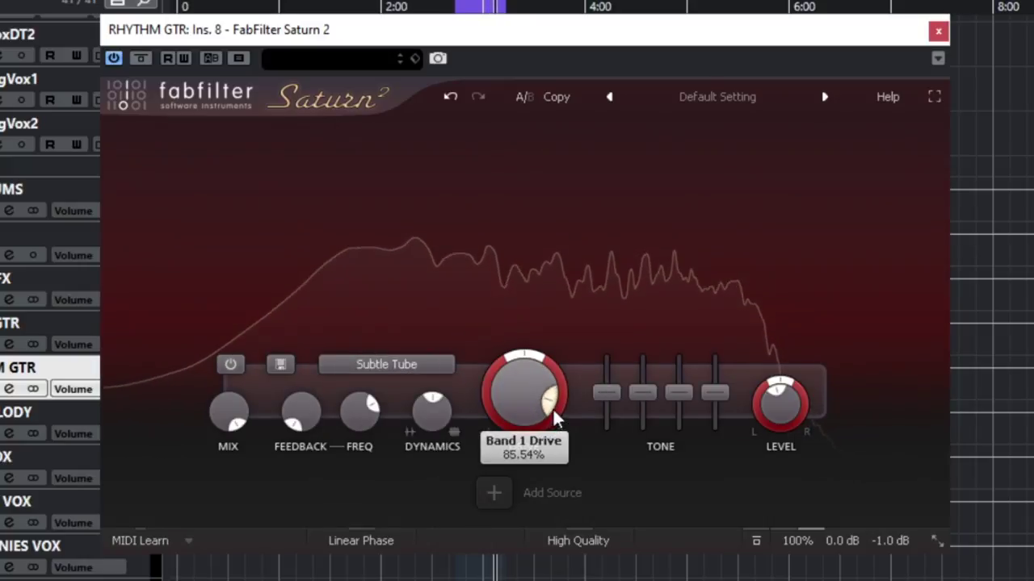
pyautogui.click(386, 364)
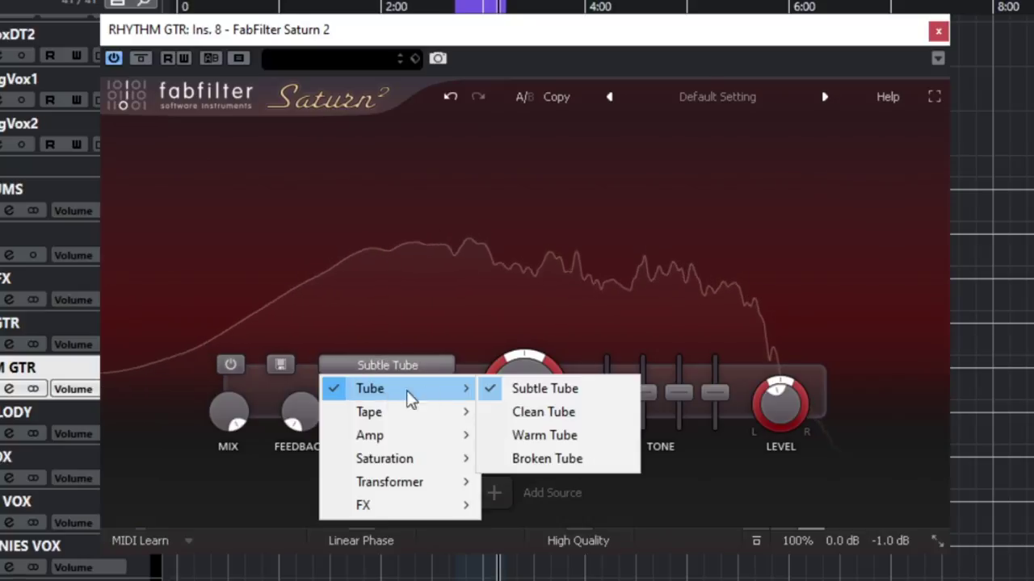
pyautogui.click(553, 415)
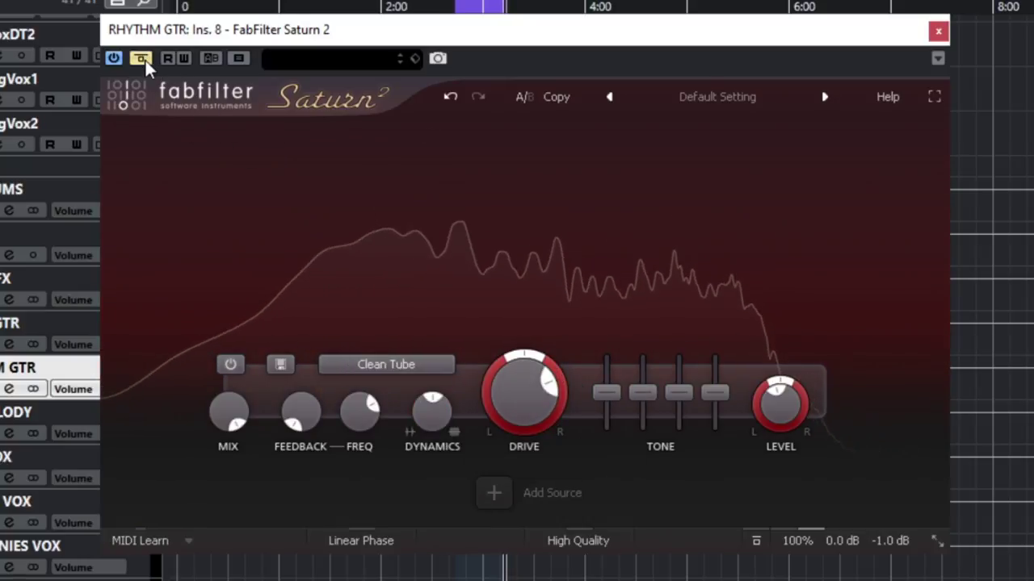
pyautogui.moveTo(779, 401)
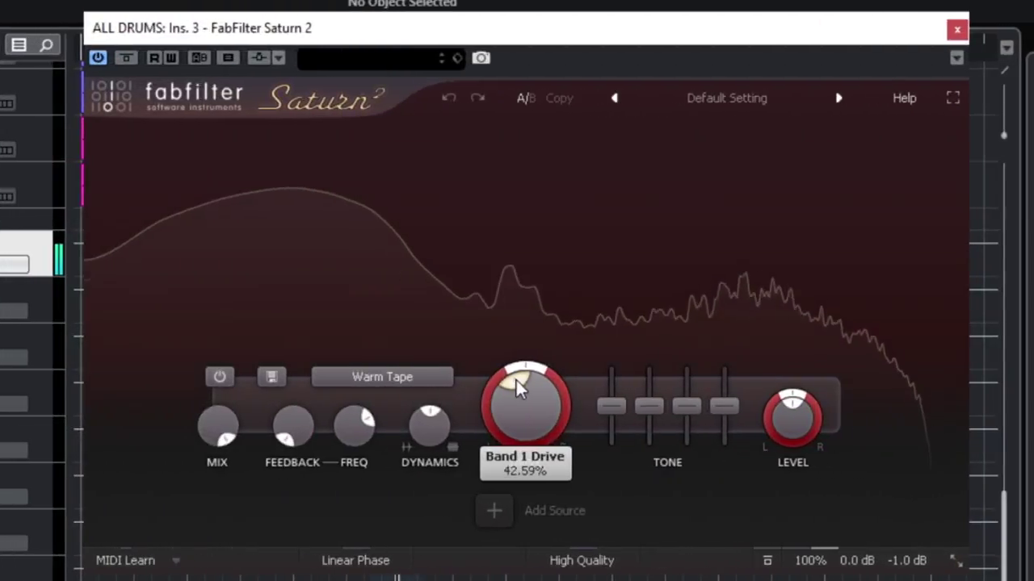
# Step: Raise the ALL DRUMS Saturn drive, drop band level to about -3 dB, and A/B with bypass
pyautogui.moveTo(517, 385); pyautogui.dragTo(549, 400)
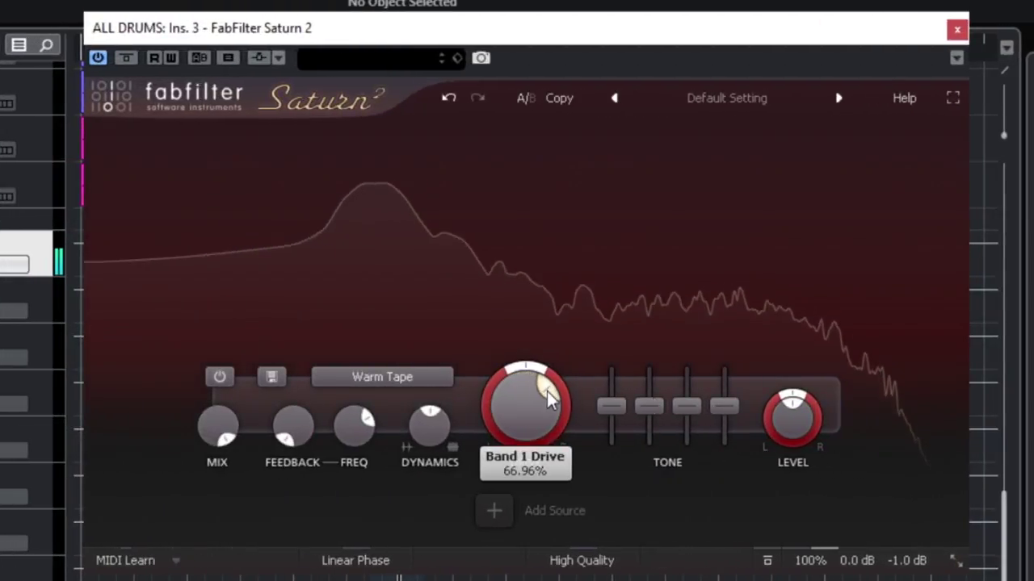
pyautogui.moveTo(794, 410); pyautogui.dragTo(792, 413)
pyautogui.moveTo(526, 404); pyautogui.dragTo(553, 408)
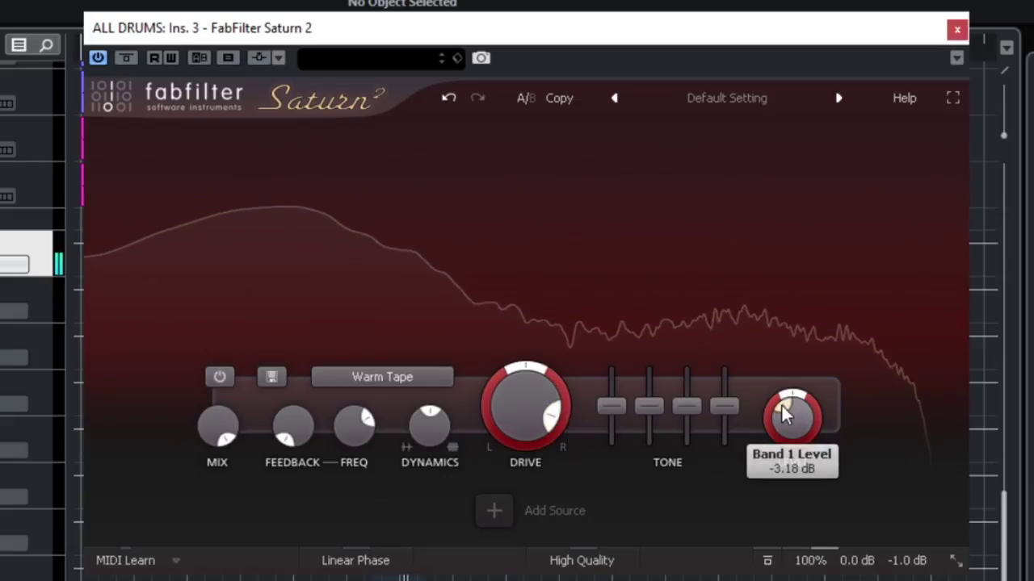
pyautogui.click(124, 59)
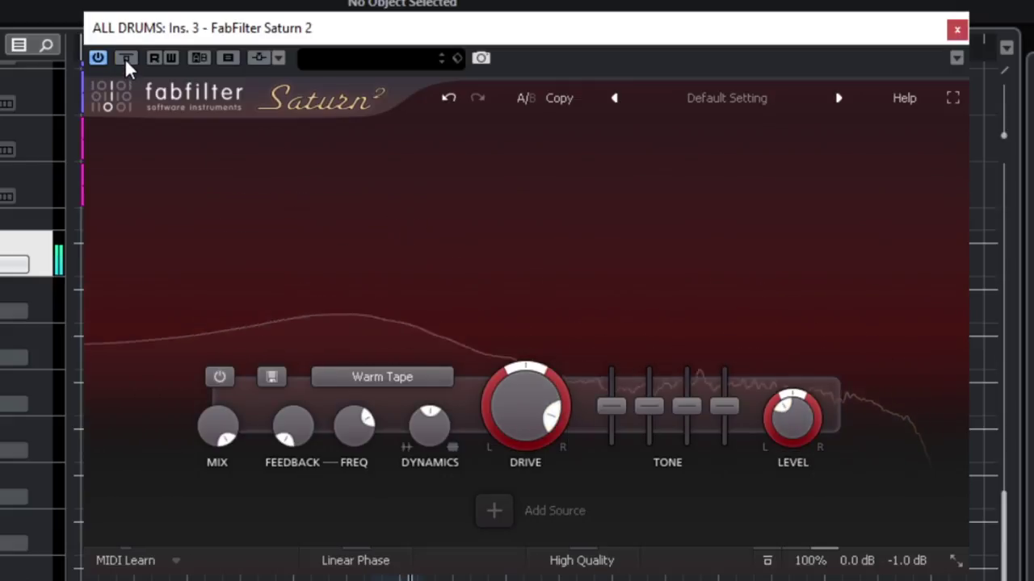
pyautogui.click(124, 58)
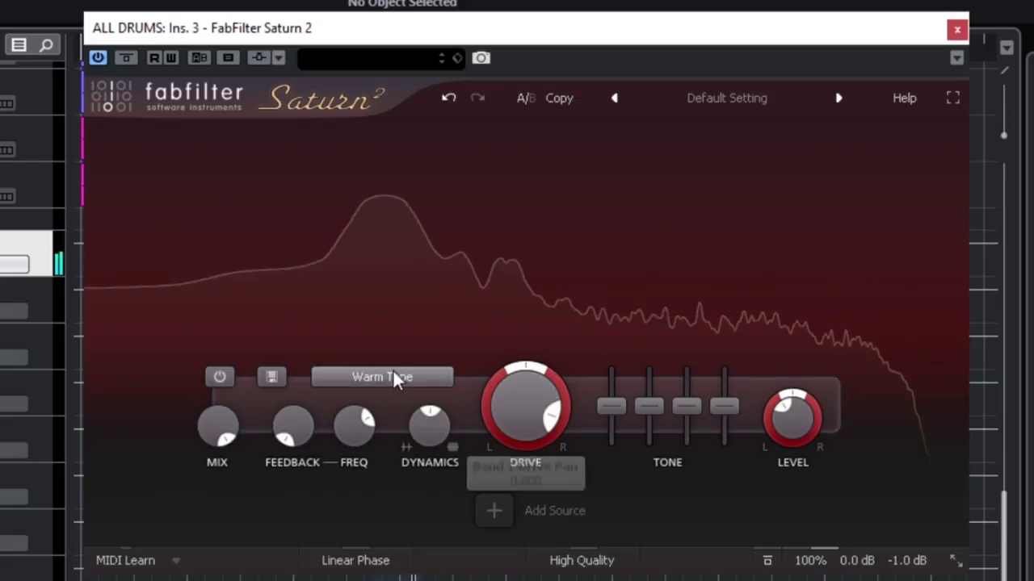
# Step: Try Clean Tape and Subtle Tube, settle on Warm Tube, and lower the level to about -5.6 dB
pyautogui.click(393, 373)
pyautogui.click(525, 450)
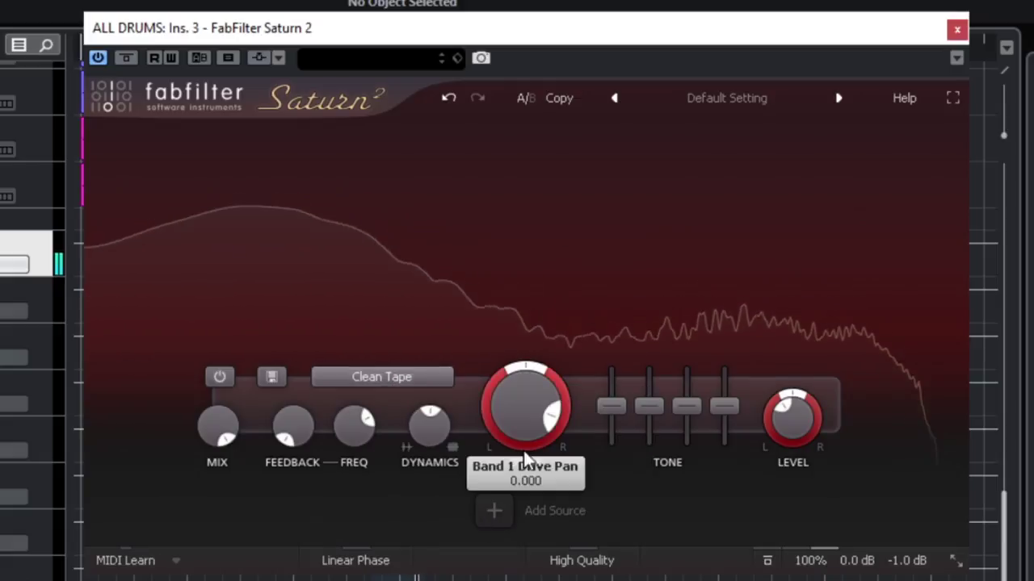
pyautogui.click(397, 379)
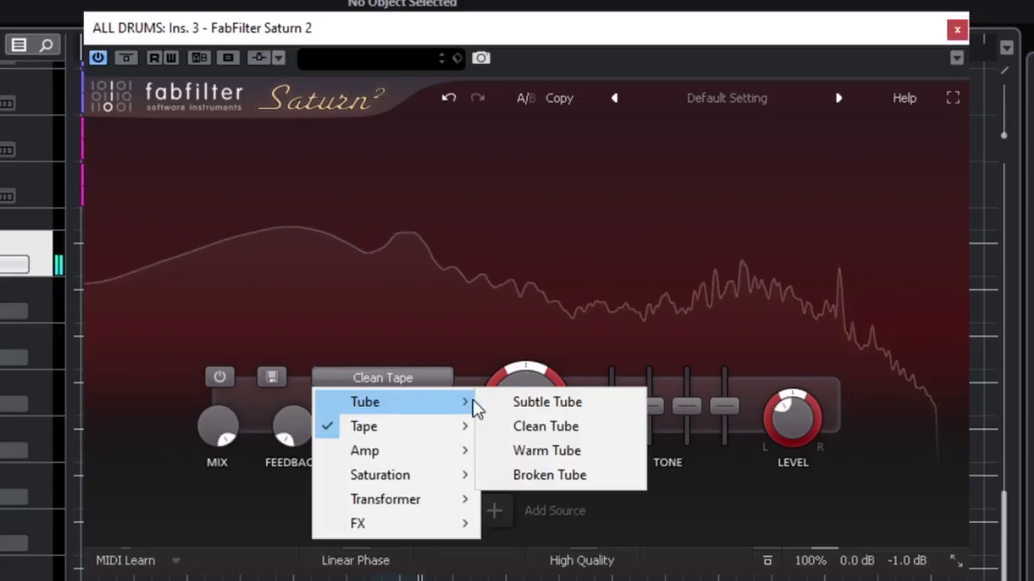
pyautogui.click(535, 403)
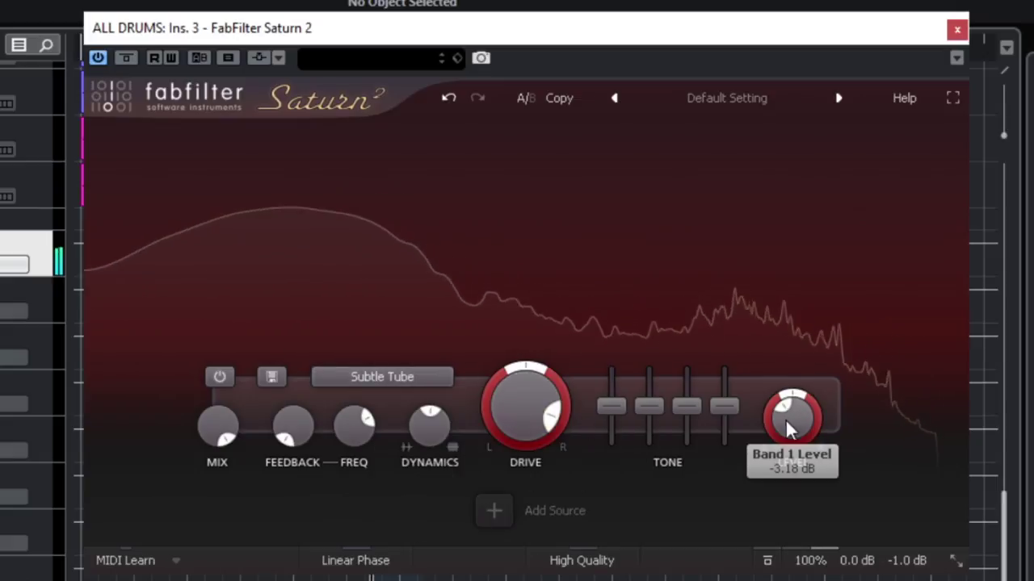
pyautogui.moveTo(784, 421); pyautogui.dragTo(791, 420)
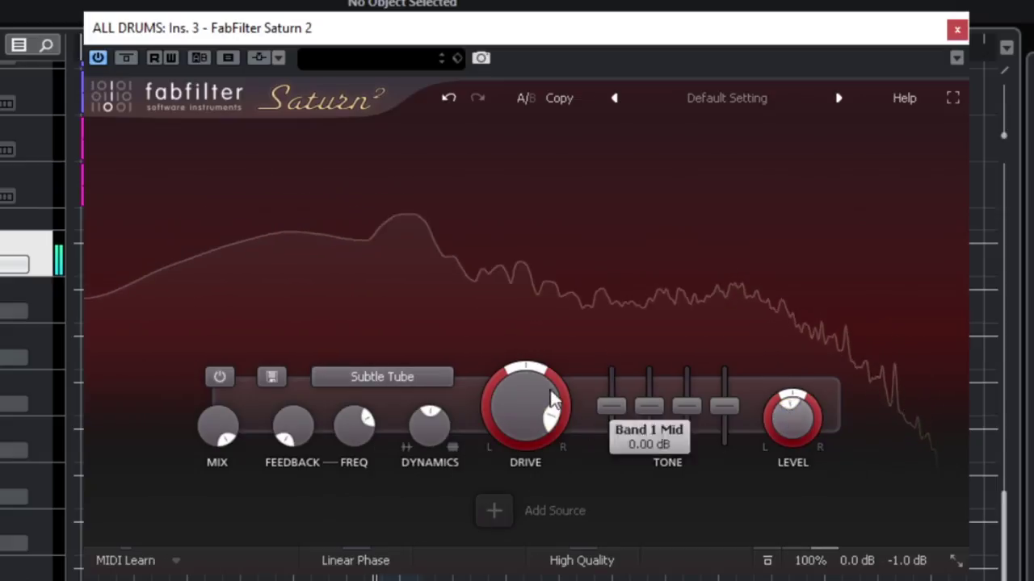
pyautogui.click(382, 377)
pyautogui.click(543, 452)
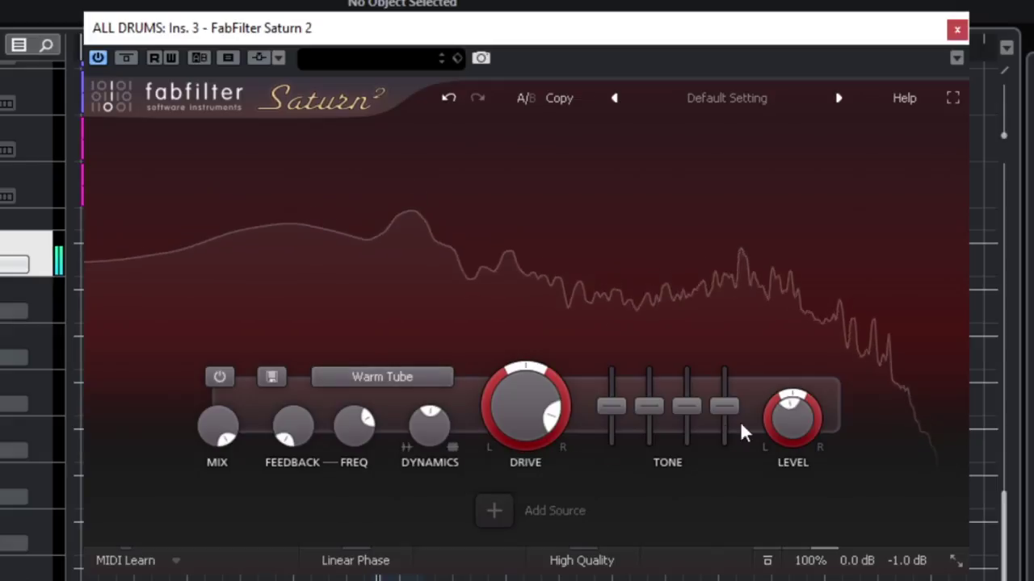
pyautogui.moveTo(790, 415); pyautogui.dragTo(785, 421)
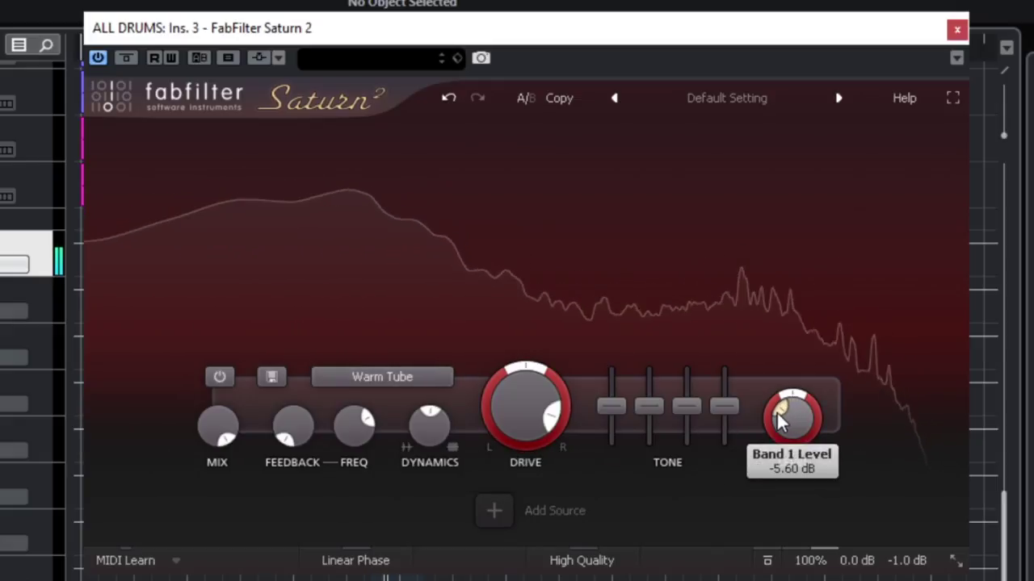
# Step: Split drum Saturn into three bands and solo band 2; raise ALL VOX drive, level to -1.8 dB
pyautogui.click(486, 134)
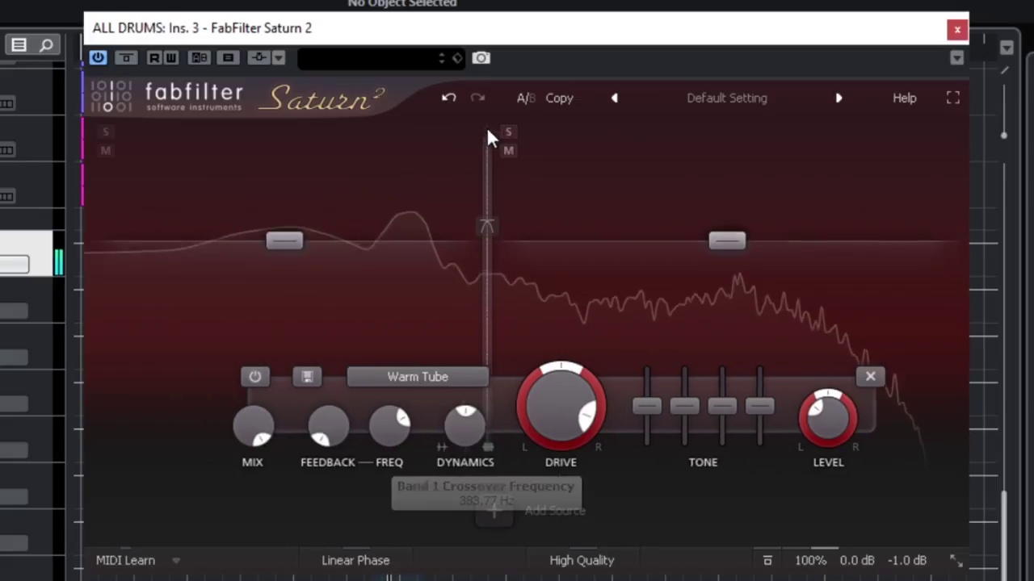
pyautogui.click(699, 134)
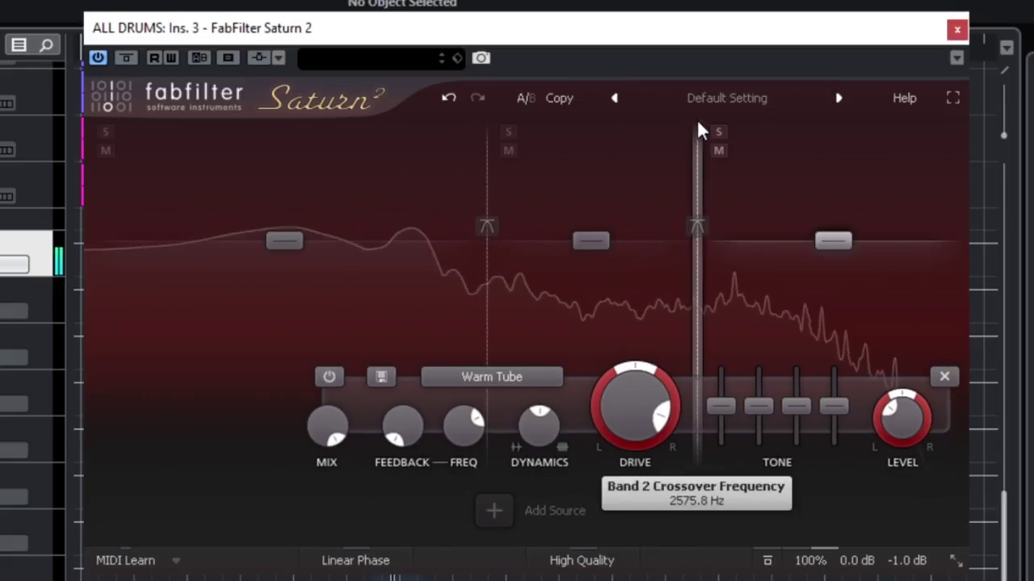
pyautogui.moveTo(587, 235)
pyautogui.mouseDown()
pyautogui.moveTo(590, 204)
pyautogui.moveTo(595, 228)
pyautogui.mouseUp()
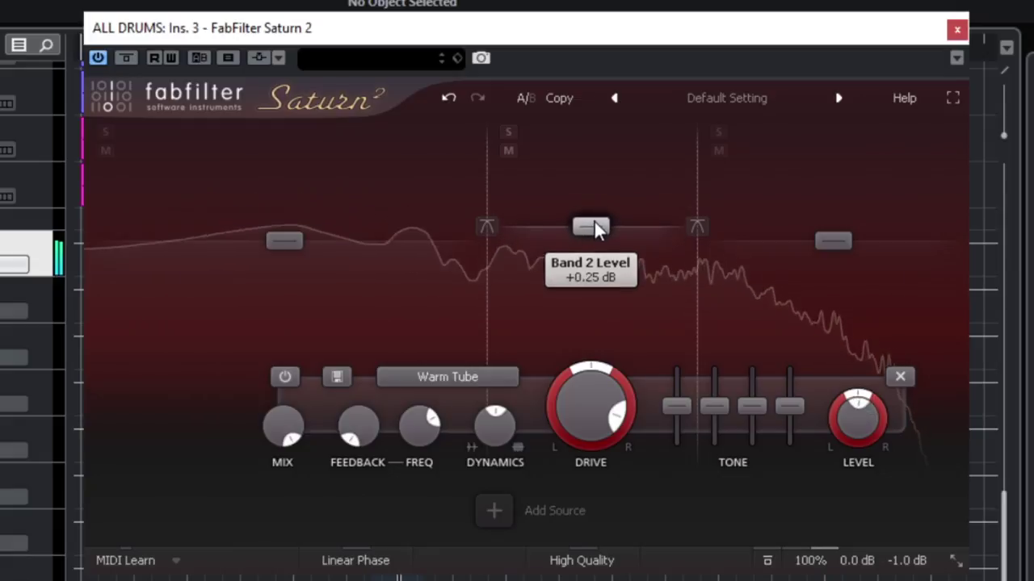
pyautogui.click(508, 131)
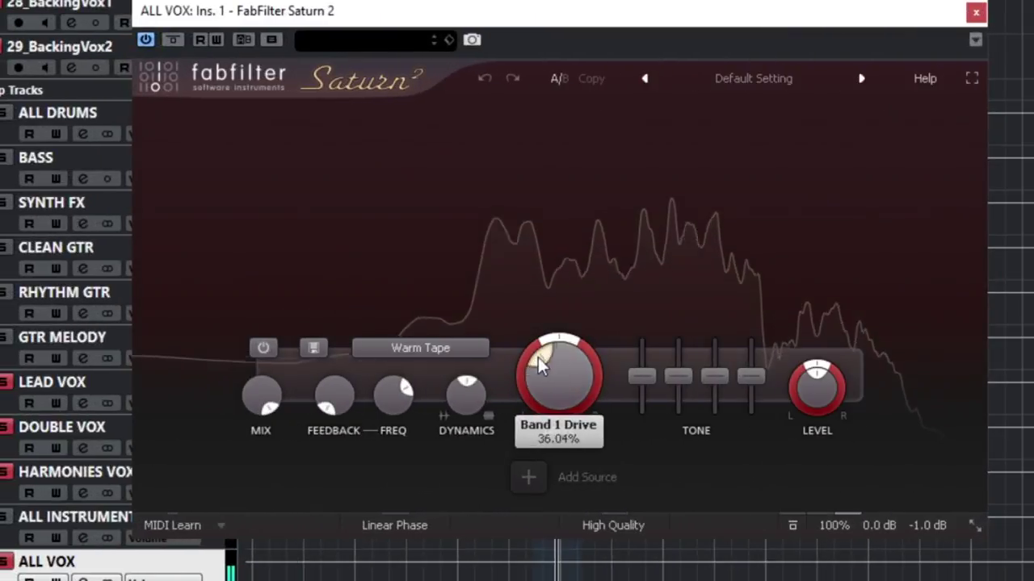
pyautogui.moveTo(540, 365); pyautogui.dragTo(540, 331)
pyautogui.moveTo(814, 381); pyautogui.dragTo(812, 393)
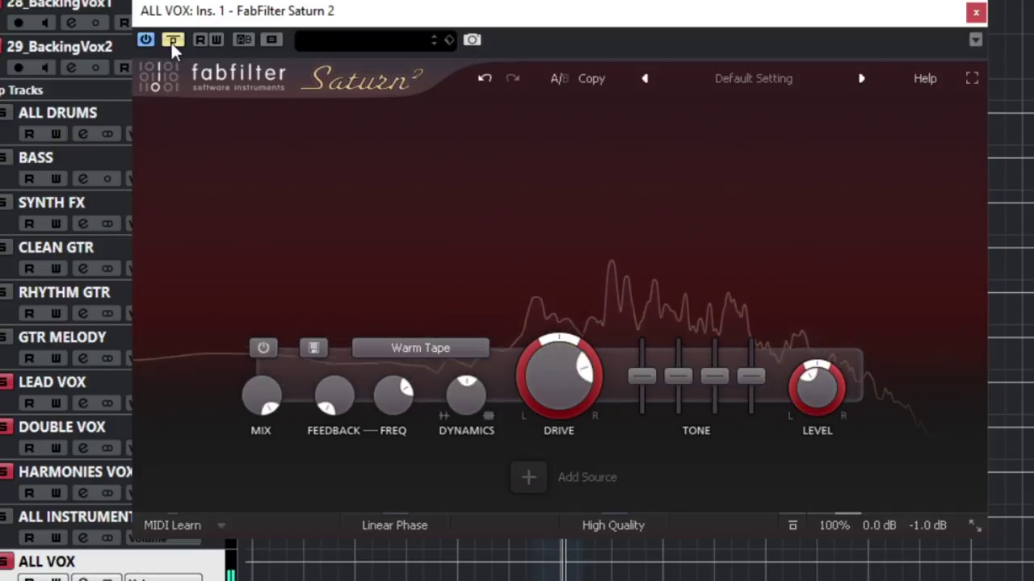
# Step: Switch the ALL VOX saturation to Old Tape and A/B it against the dry vocals
pyautogui.scroll(5, 598, 377)
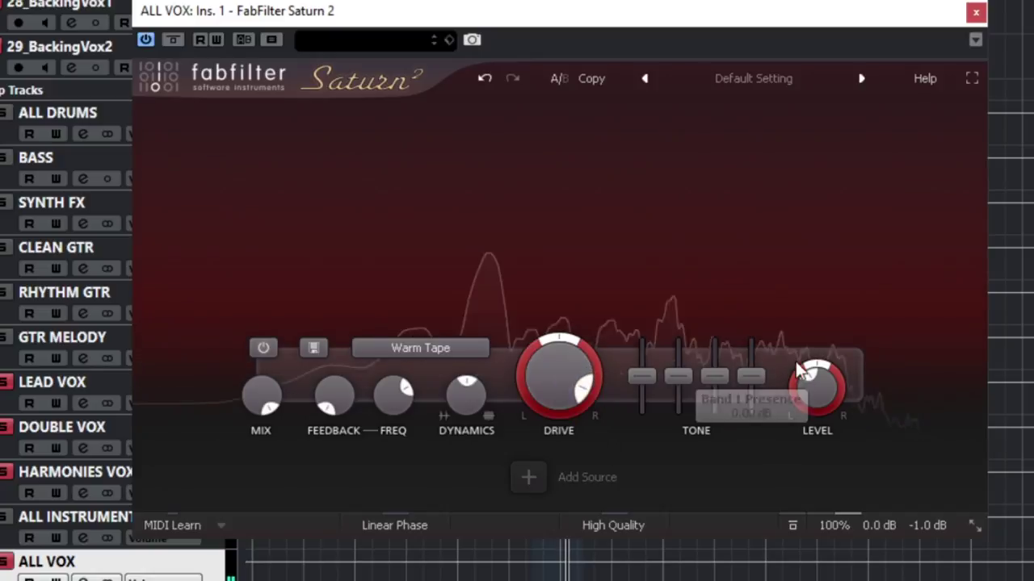
pyautogui.scroll(3, 810, 376)
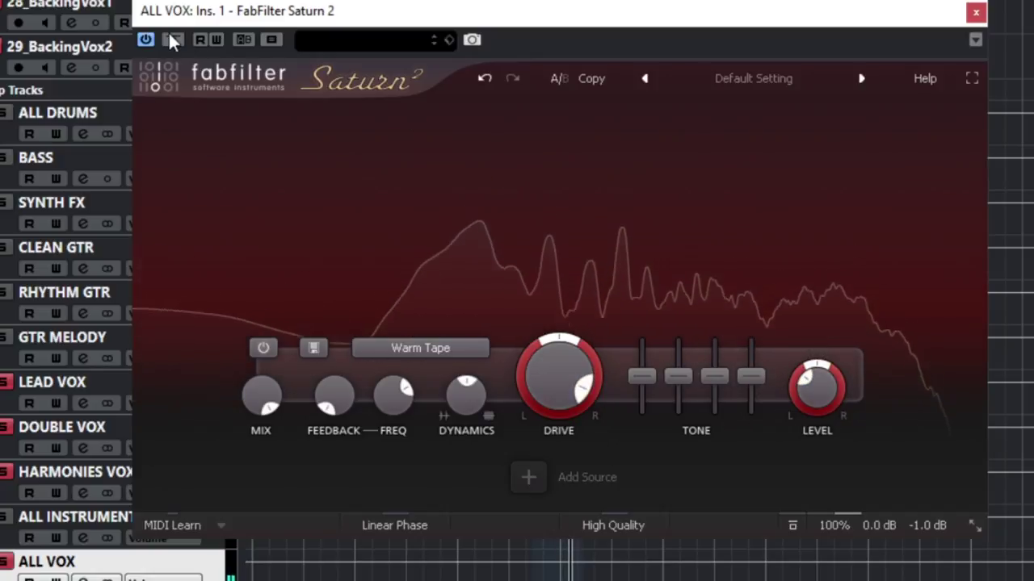
pyautogui.click(453, 349)
pyautogui.moveTo(402, 395)
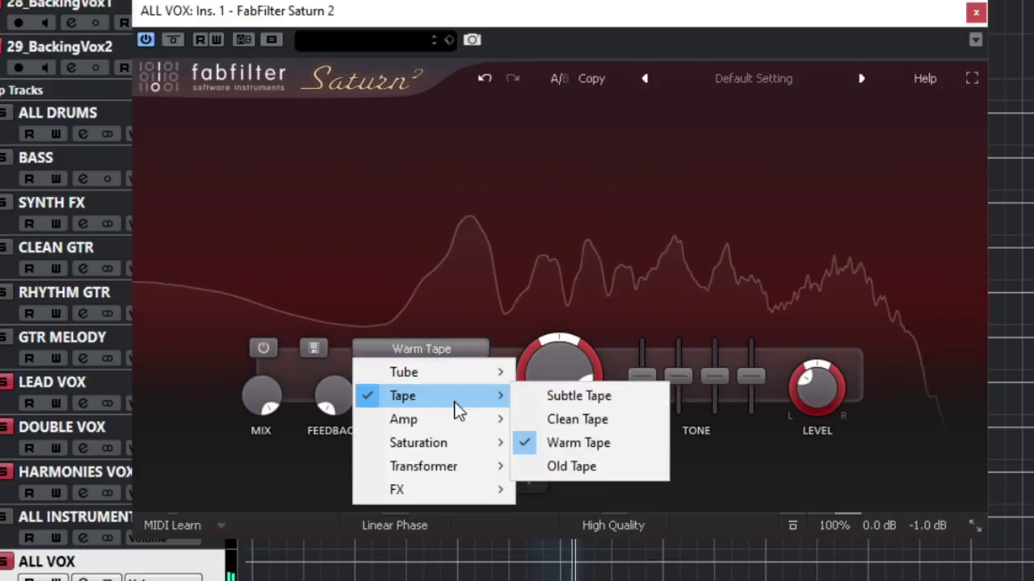
pyautogui.click(570, 467)
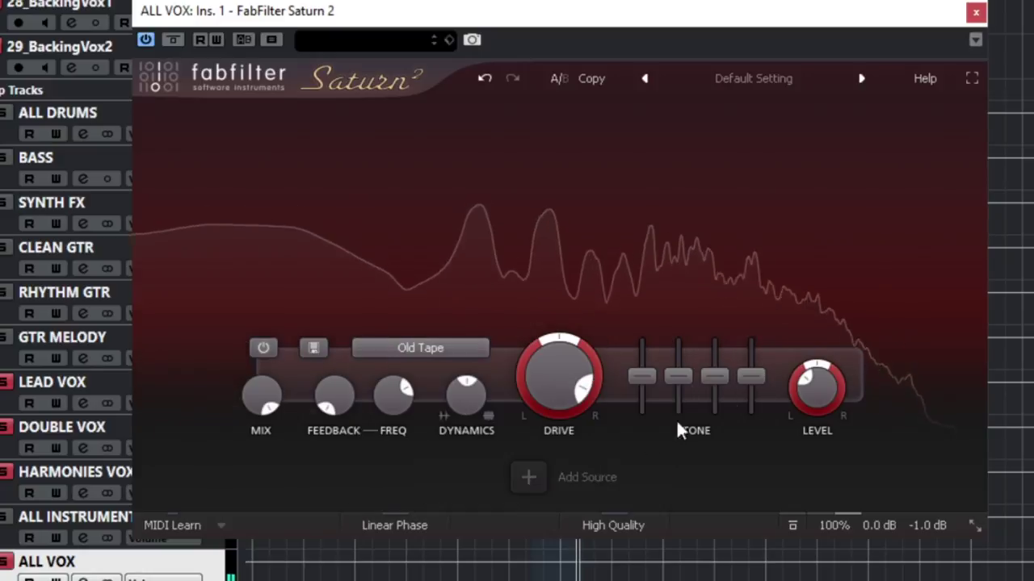
pyautogui.click(171, 42)
pyautogui.click(171, 42)
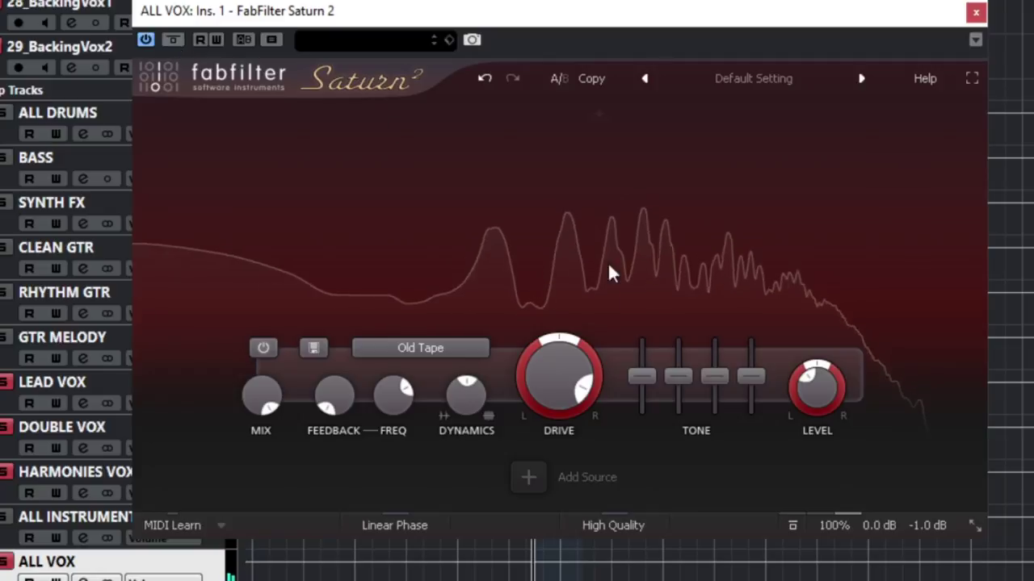
# Step: Cut the bass and presence tone controls to -24 dB, comparing with bypass
pyautogui.moveTo(640, 376)
pyautogui.mouseDown()
pyautogui.moveTo(641, 420)
pyautogui.moveTo(641, 408)
pyautogui.mouseUp()
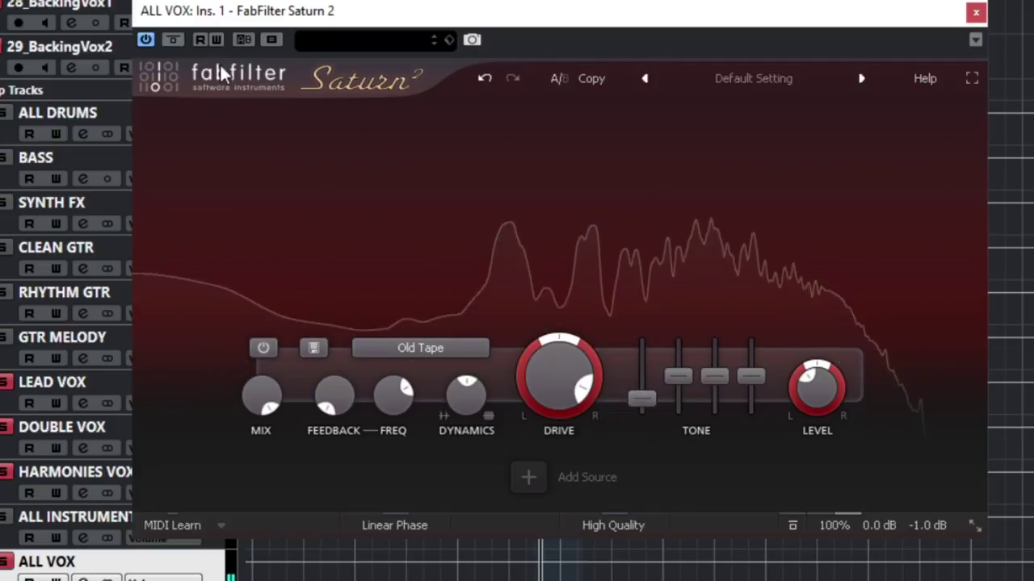
pyautogui.click(173, 40)
pyautogui.click(173, 40)
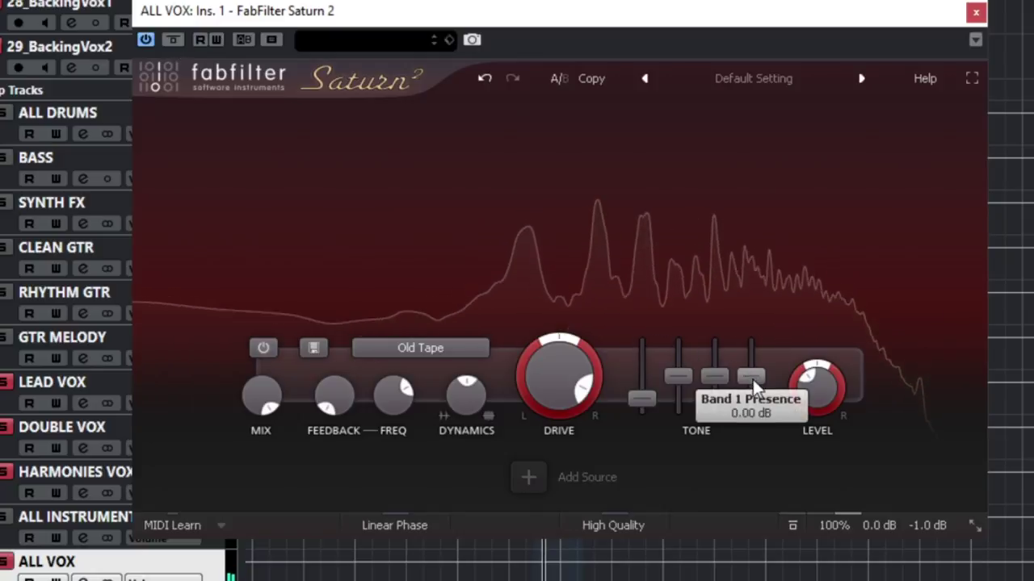
pyautogui.moveTo(751, 376); pyautogui.dragTo(757, 422)
# Step: Try Subtle Tube, then set Warm Tube with drive near 90%, level about -6 dB, and close Saturn
pyautogui.click(420, 347)
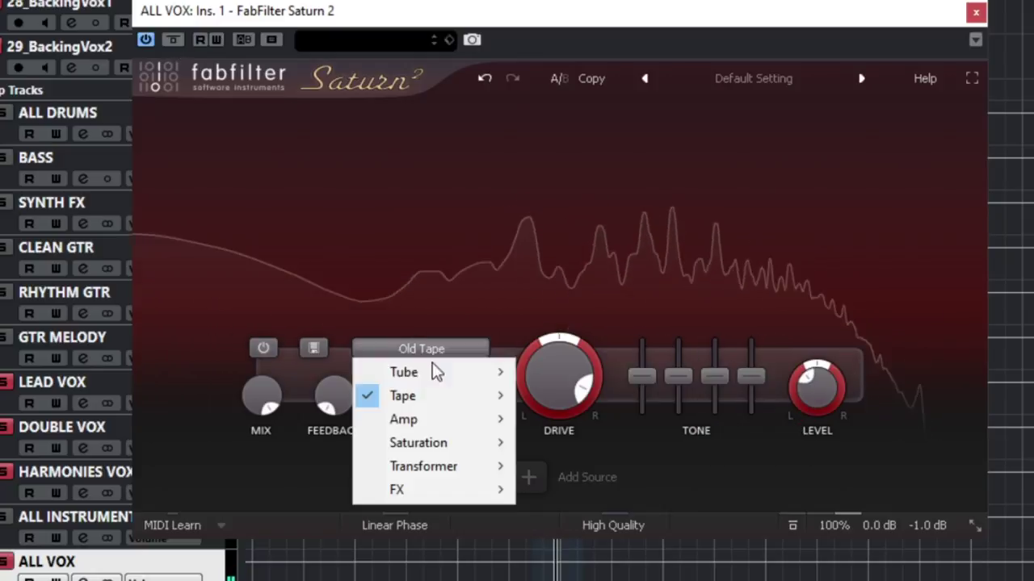
pyautogui.click(558, 370)
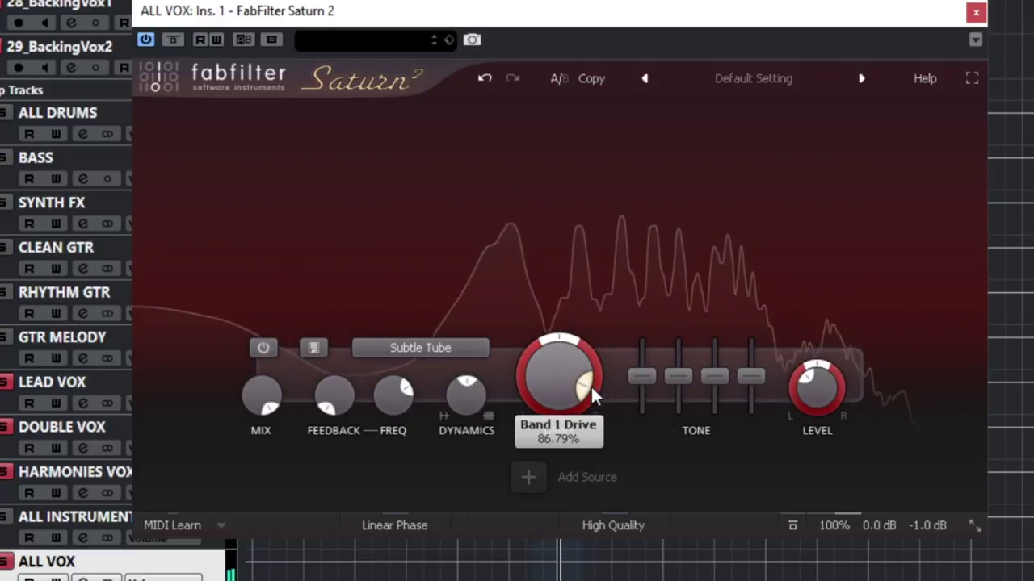
pyautogui.moveTo(814, 390); pyautogui.dragTo(807, 386)
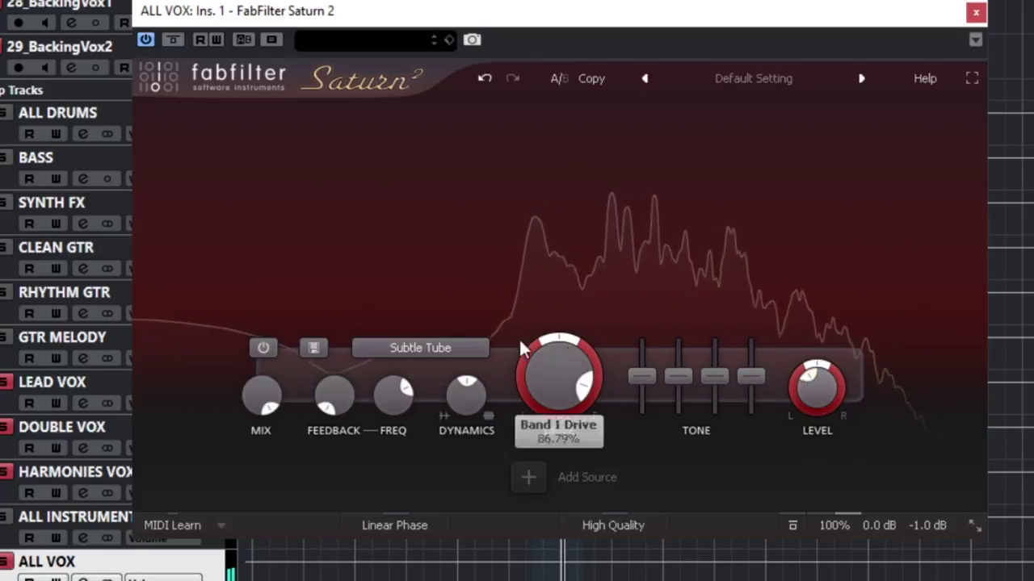
pyautogui.click(443, 348)
pyautogui.moveTo(433, 373)
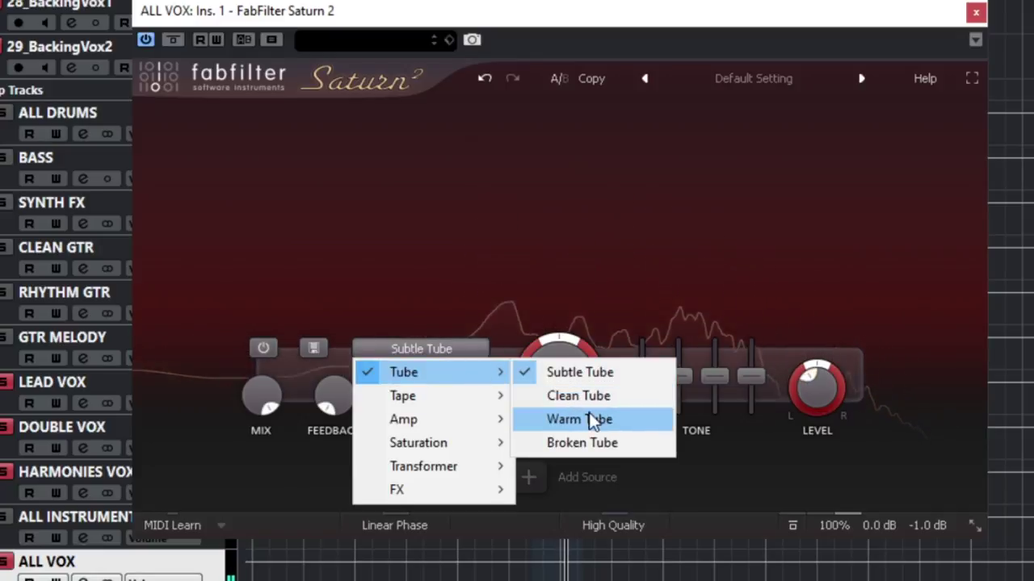
pyautogui.click(583, 419)
pyautogui.moveTo(589, 389); pyautogui.dragTo(576, 381)
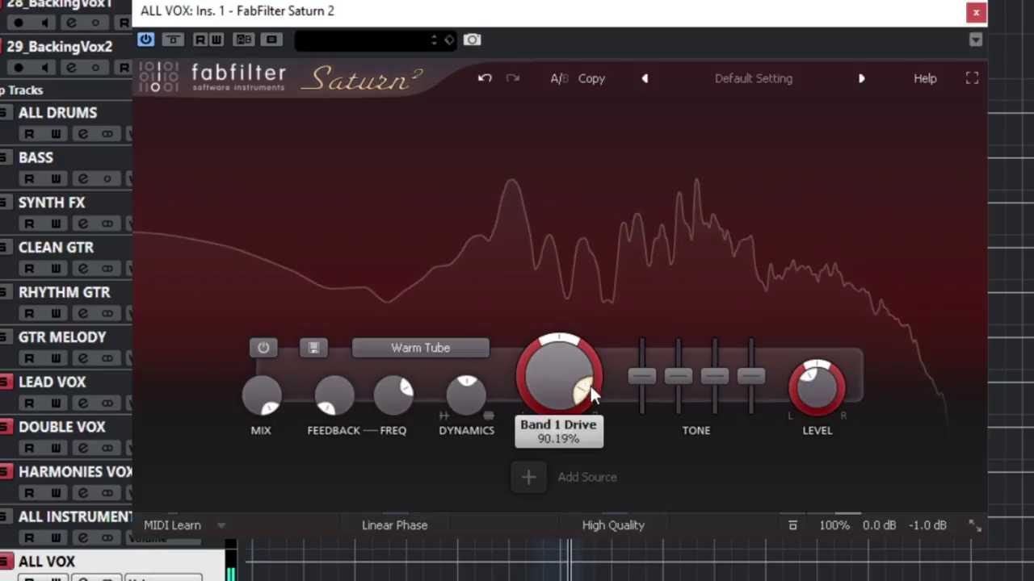
pyautogui.moveTo(812, 388); pyautogui.dragTo(804, 391)
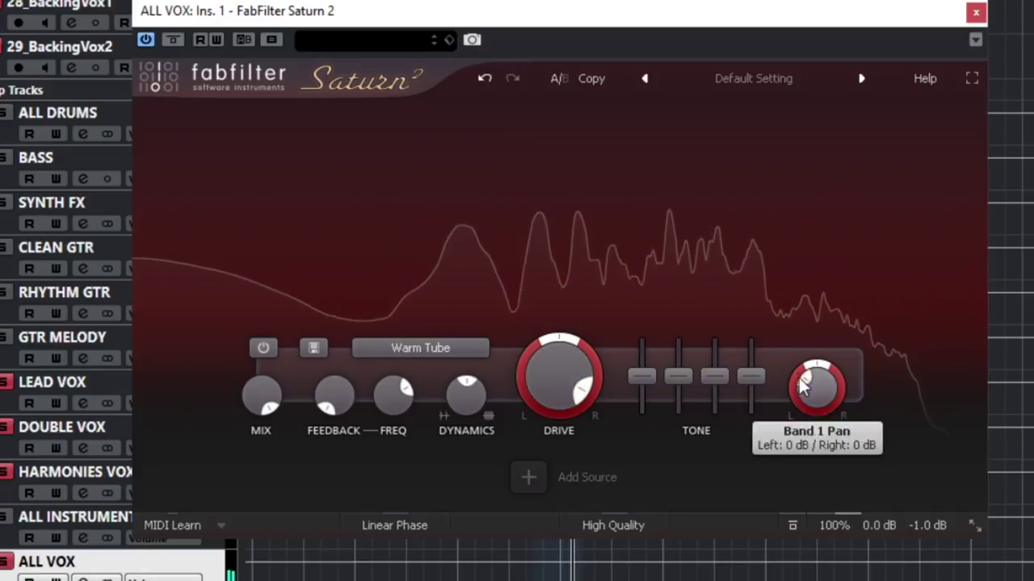
pyautogui.click(975, 13)
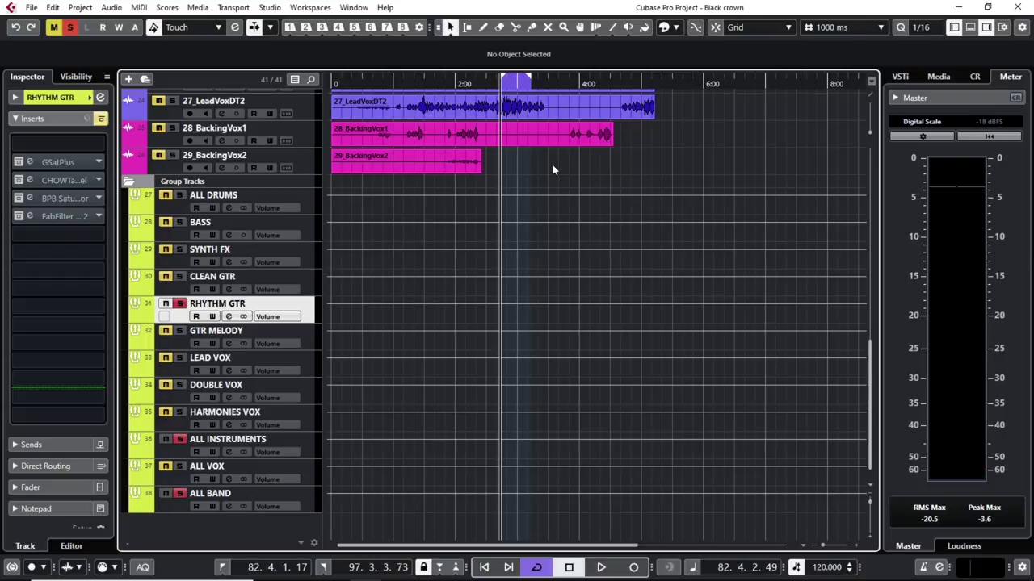
# Step: Open GSat+, Chow Tape Model, BPB Saturator and Saturn 2 on RHYTHM GTR, spreading the windows apart
pyautogui.click(77, 164)
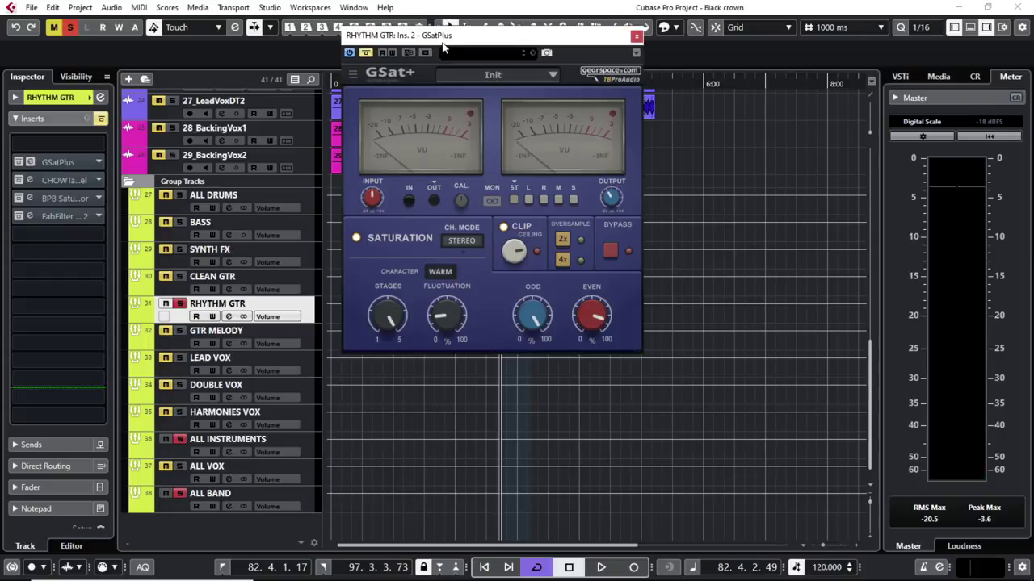
pyautogui.click(80, 181)
pyautogui.moveTo(396, 65); pyautogui.dragTo(657, 47)
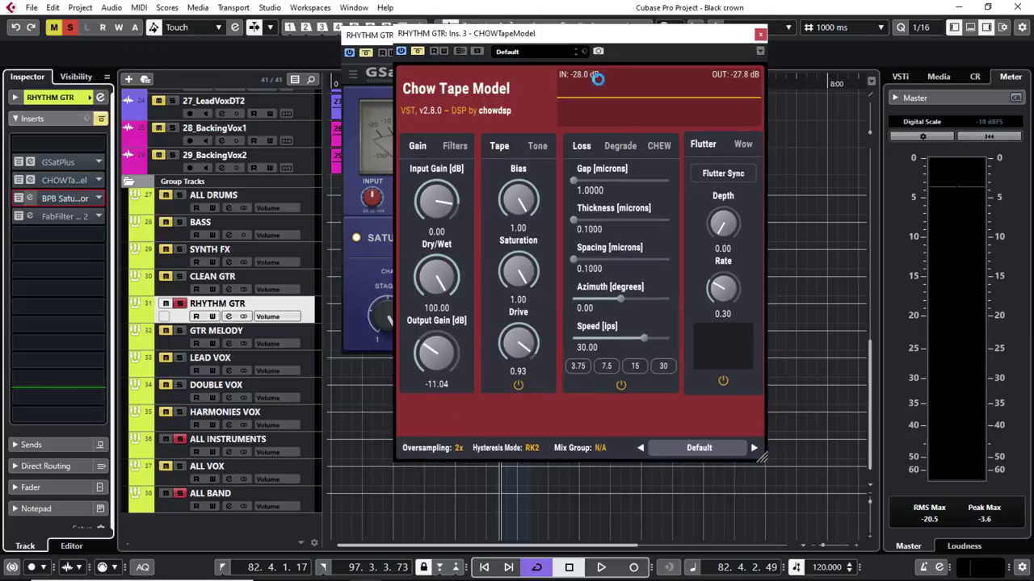
pyautogui.click(77, 198)
pyautogui.moveTo(670, 129)
pyautogui.mouseDown()
pyautogui.moveTo(673, 95)
pyautogui.moveTo(885, 77)
pyautogui.mouseUp()
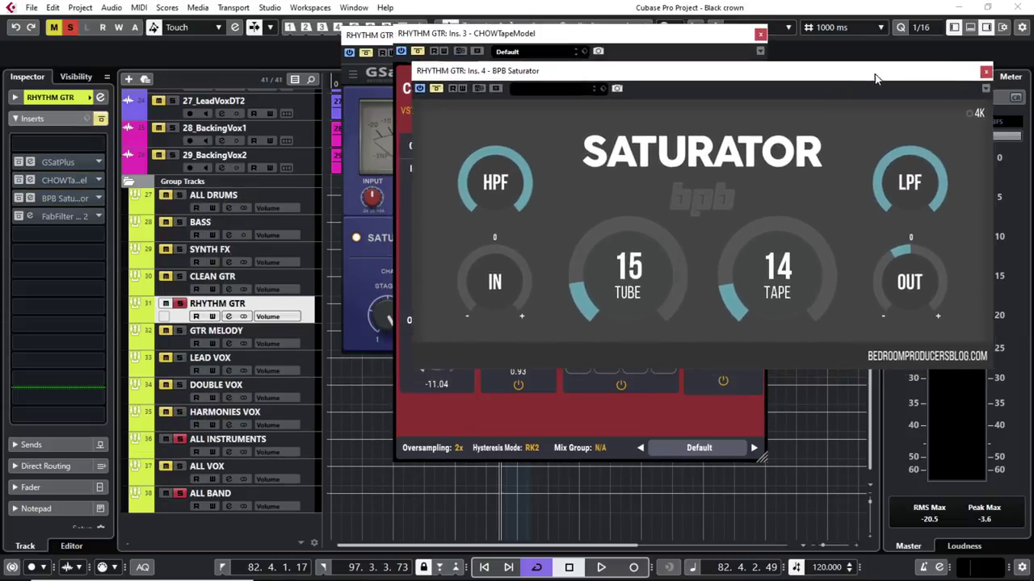
pyautogui.click(68, 216)
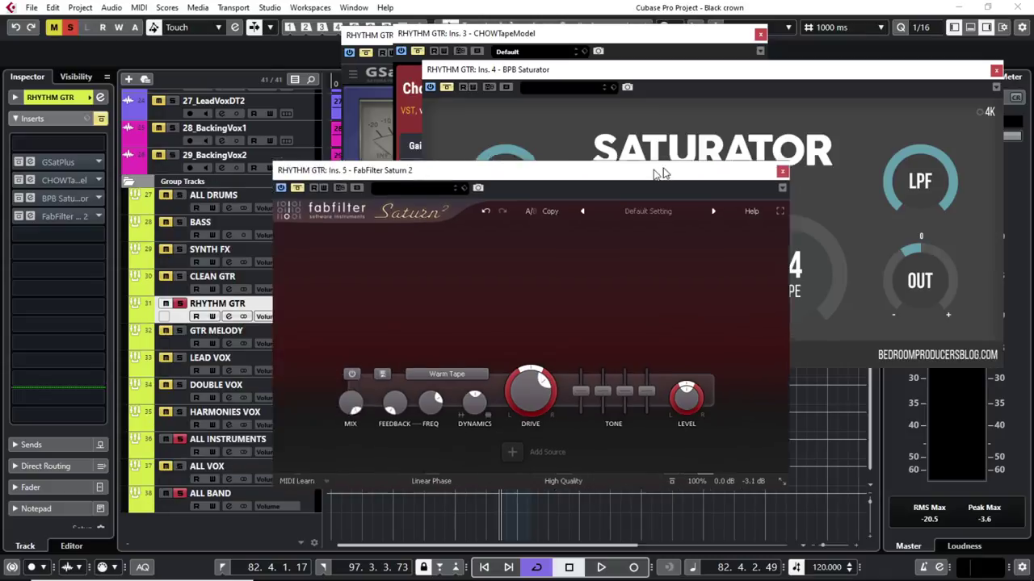
pyautogui.moveTo(656, 169); pyautogui.dragTo(863, 103)
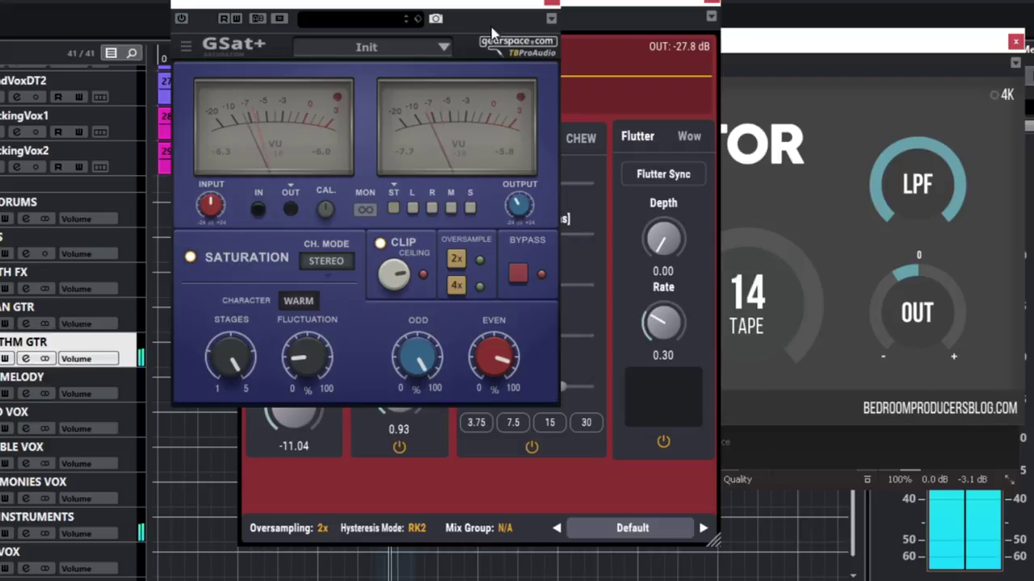
# Step: Close the GSat+, Chow Tape Model and BPB Saturator editors and reposition Saturn 2
pyautogui.click(552, 6)
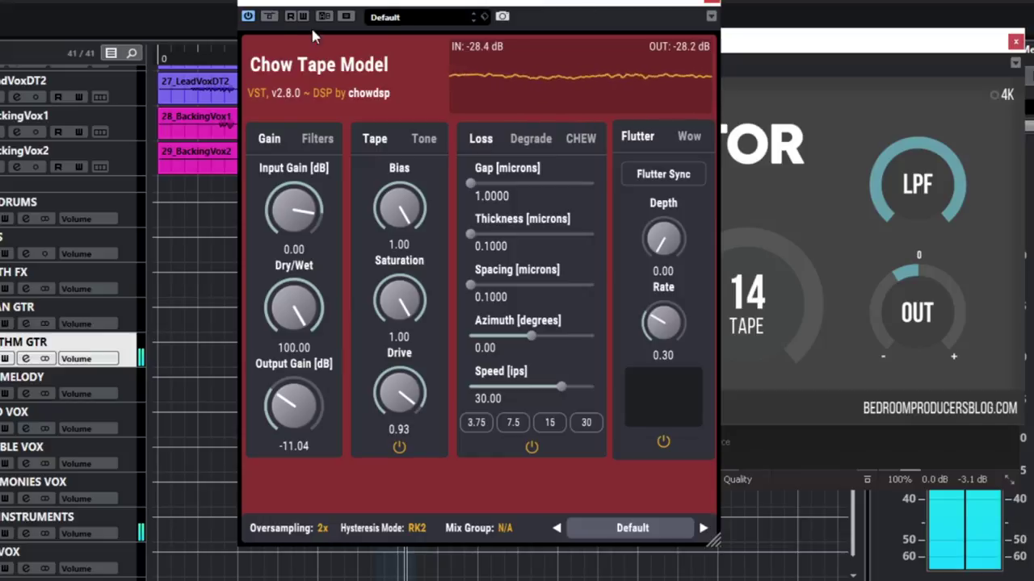
pyautogui.click(711, 3)
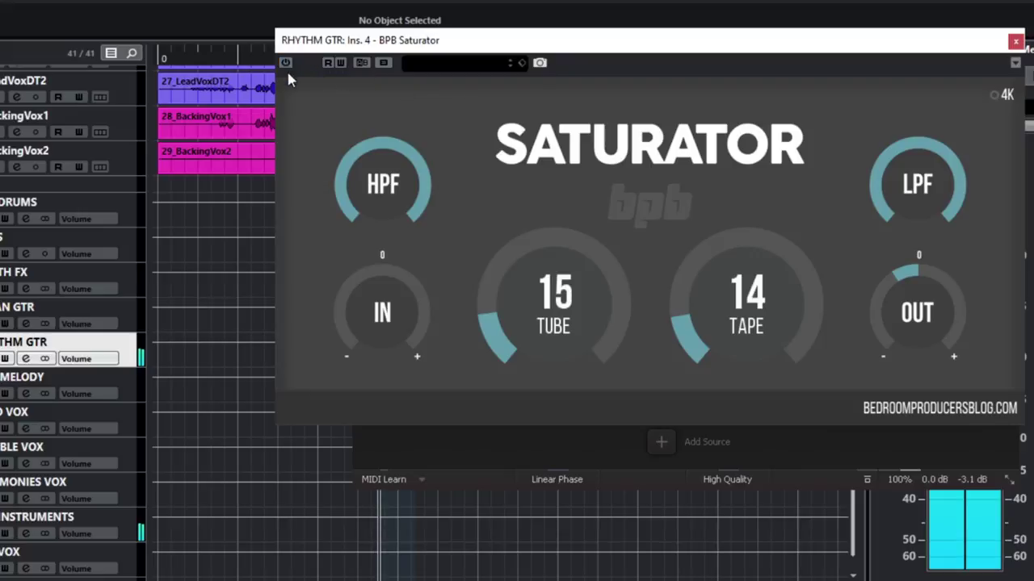
pyautogui.click(1015, 41)
pyautogui.moveTo(557, 87); pyautogui.dragTo(424, 74)
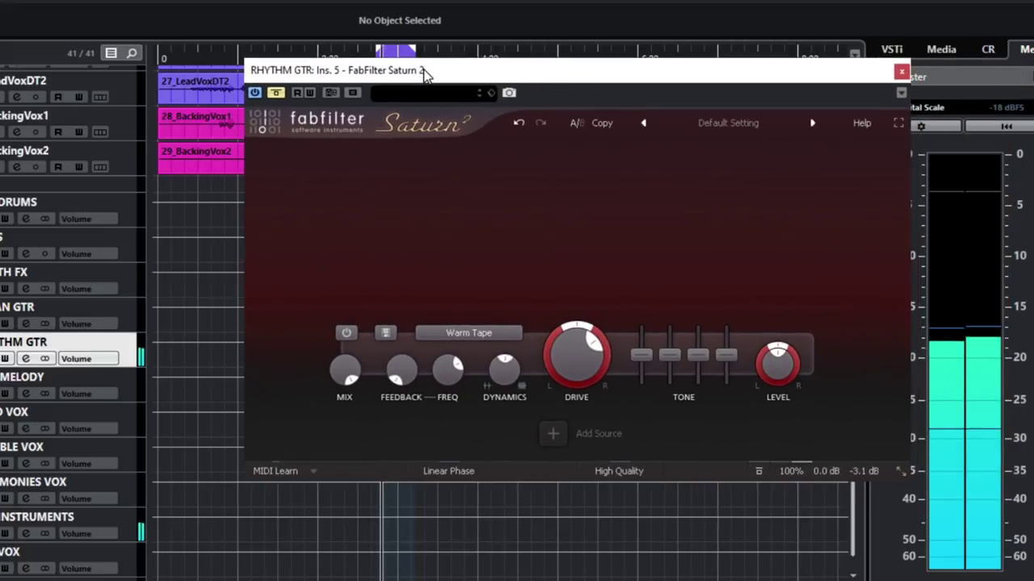
# Step: A/B the rhythm guitar Saturn 2 with bypass, leaving it active on Warm Tape
pyautogui.click(275, 93)
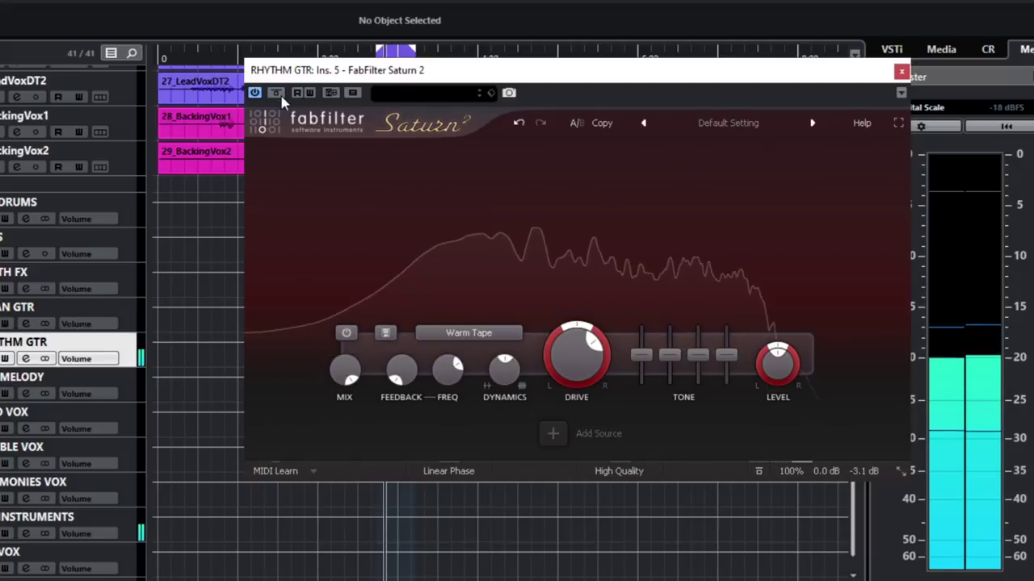
pyautogui.click(276, 93)
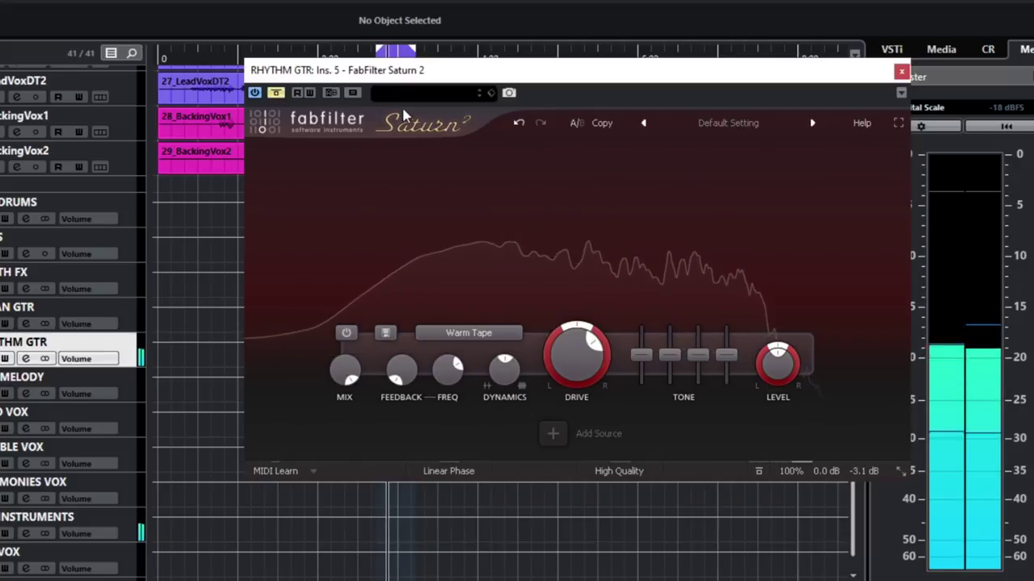
pyautogui.click(276, 93)
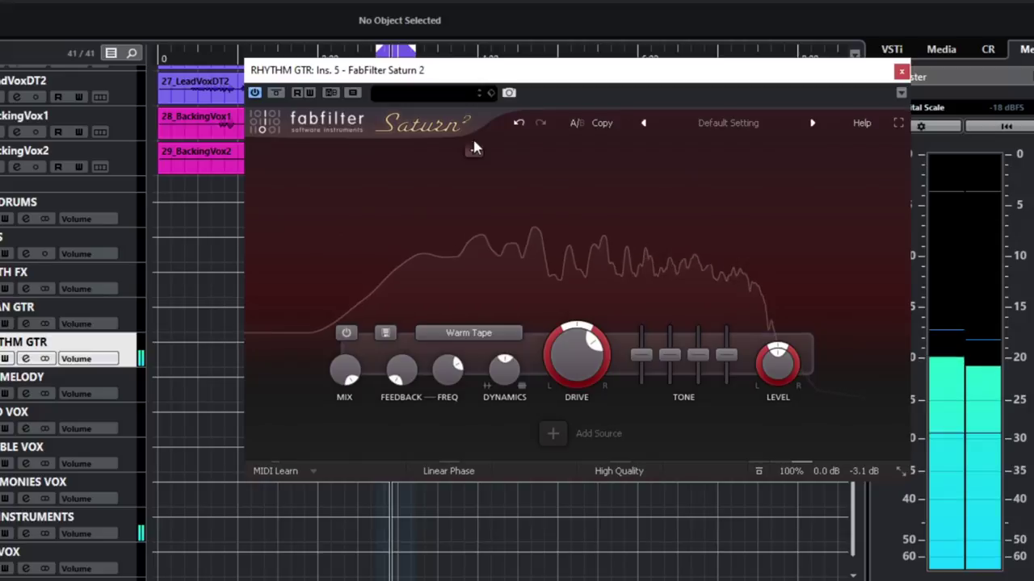
pyautogui.click(276, 93)
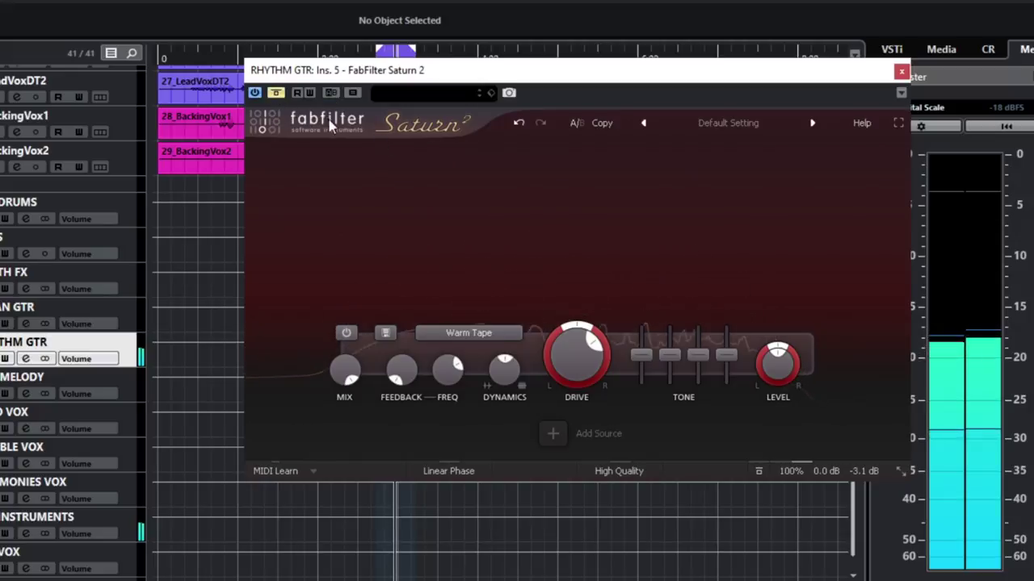
pyautogui.click(276, 93)
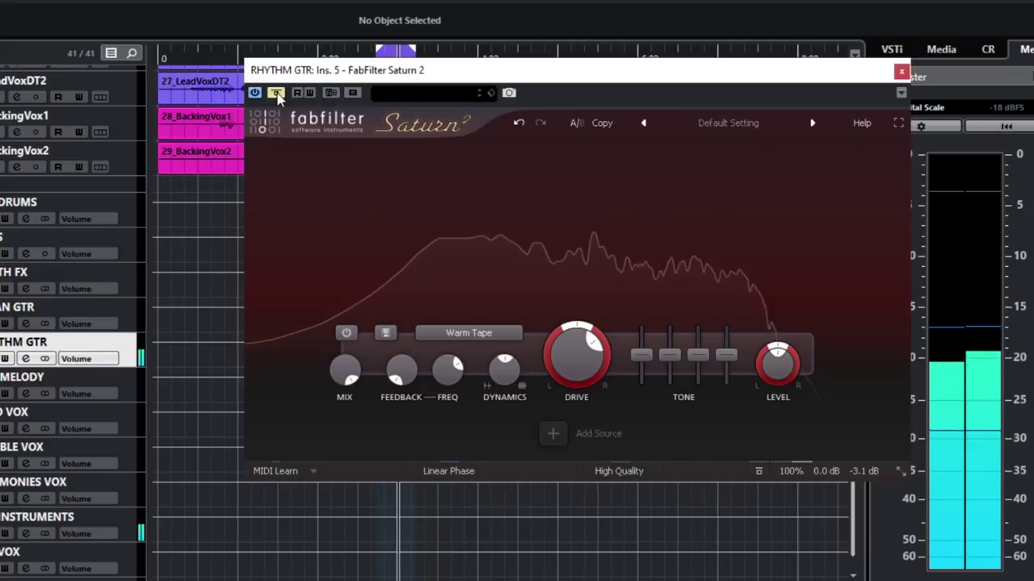